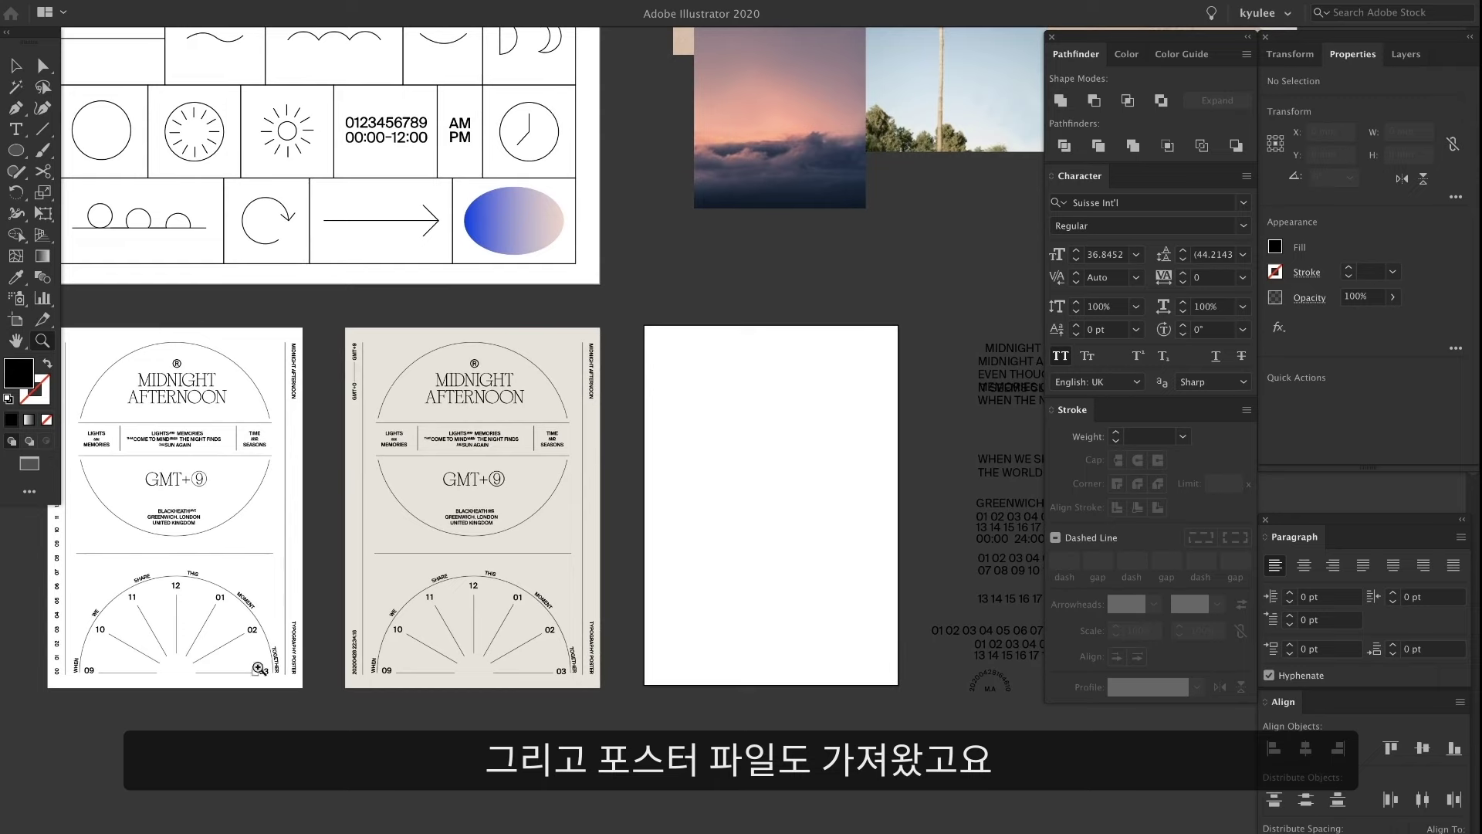
Place a copy of the uppermost MIDNIGHT AFTERNOON text line at the top of the blank white artboard.
{"action": "left_click_drag", "start_coordinate": [816, 305], "coordinate": [329, 677]}
{"action": "left_click_drag", "start_coordinate": [665, 522], "coordinate": [870, 678]}
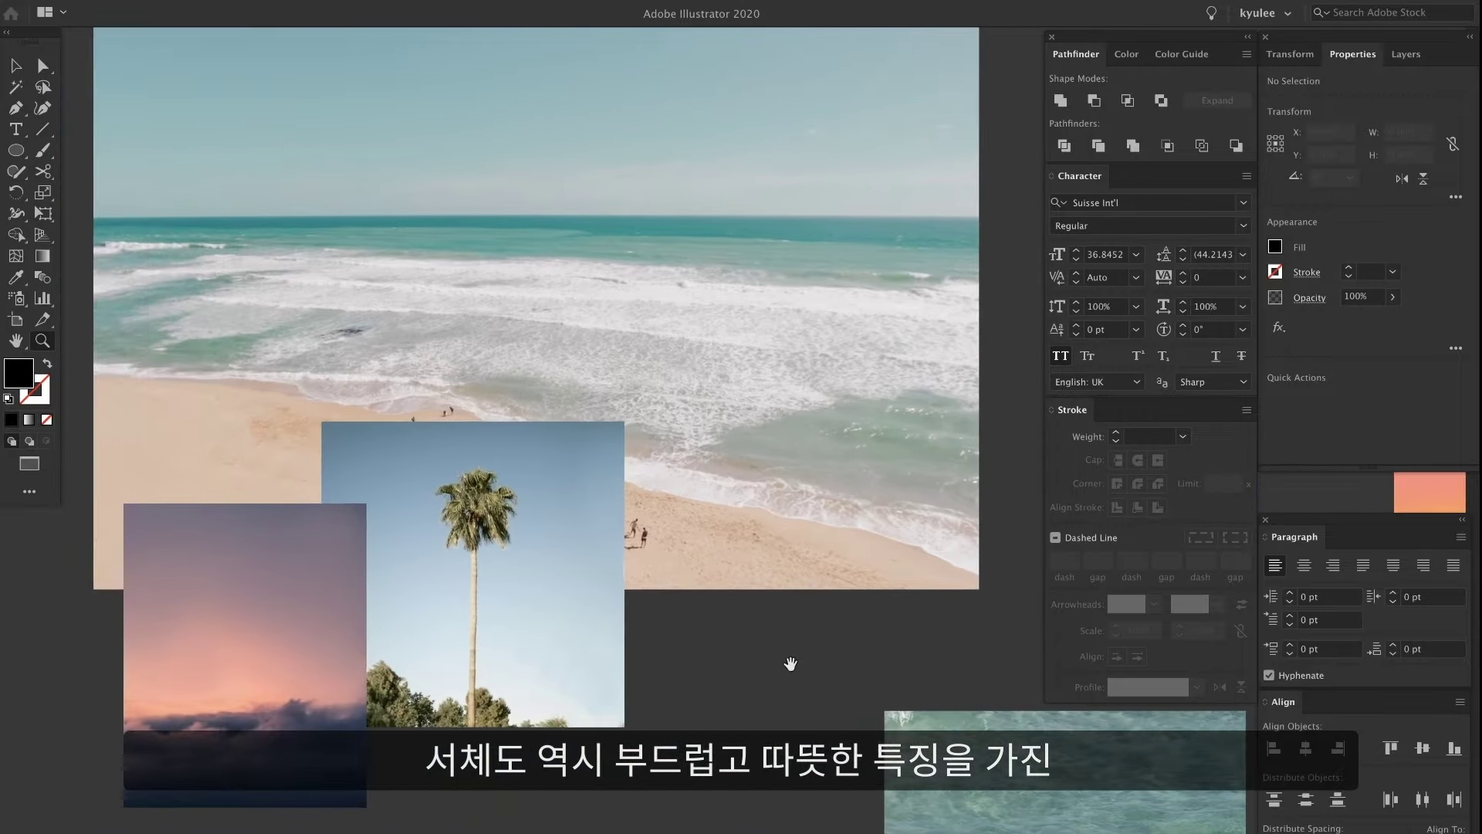
{"action": "left_click_drag", "start_coordinate": [554, 600], "coordinate": [602, 320]}
{"action": "left_click_drag", "start_coordinate": [529, 595], "coordinate": [615, 463]}
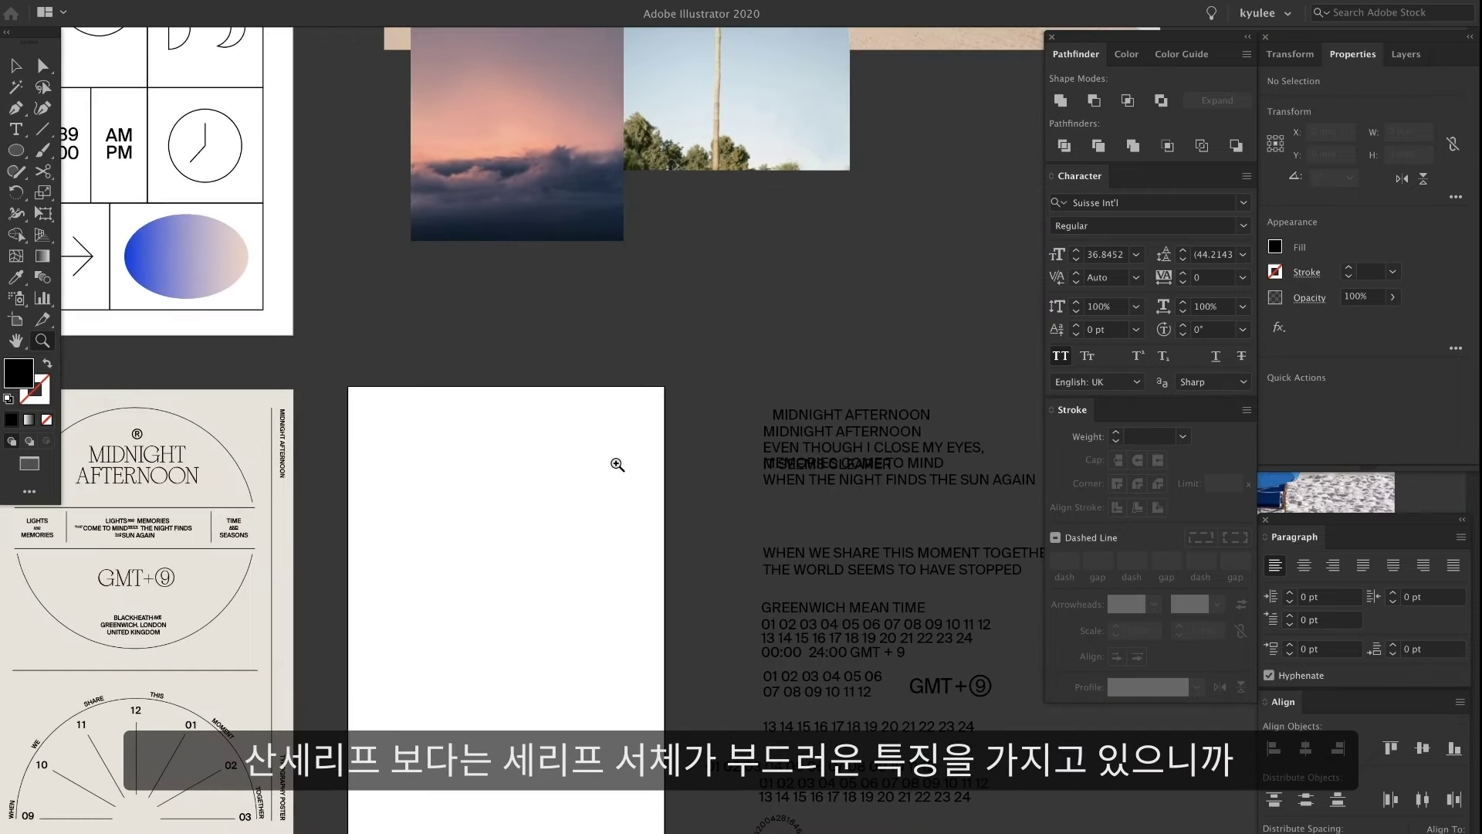
{"action": "left_click", "coordinate": [615, 463]}
{"action": "key", "text": "v"}
{"action": "left_click_drag", "start_coordinate": [949, 404], "coordinate": [454, 394]}
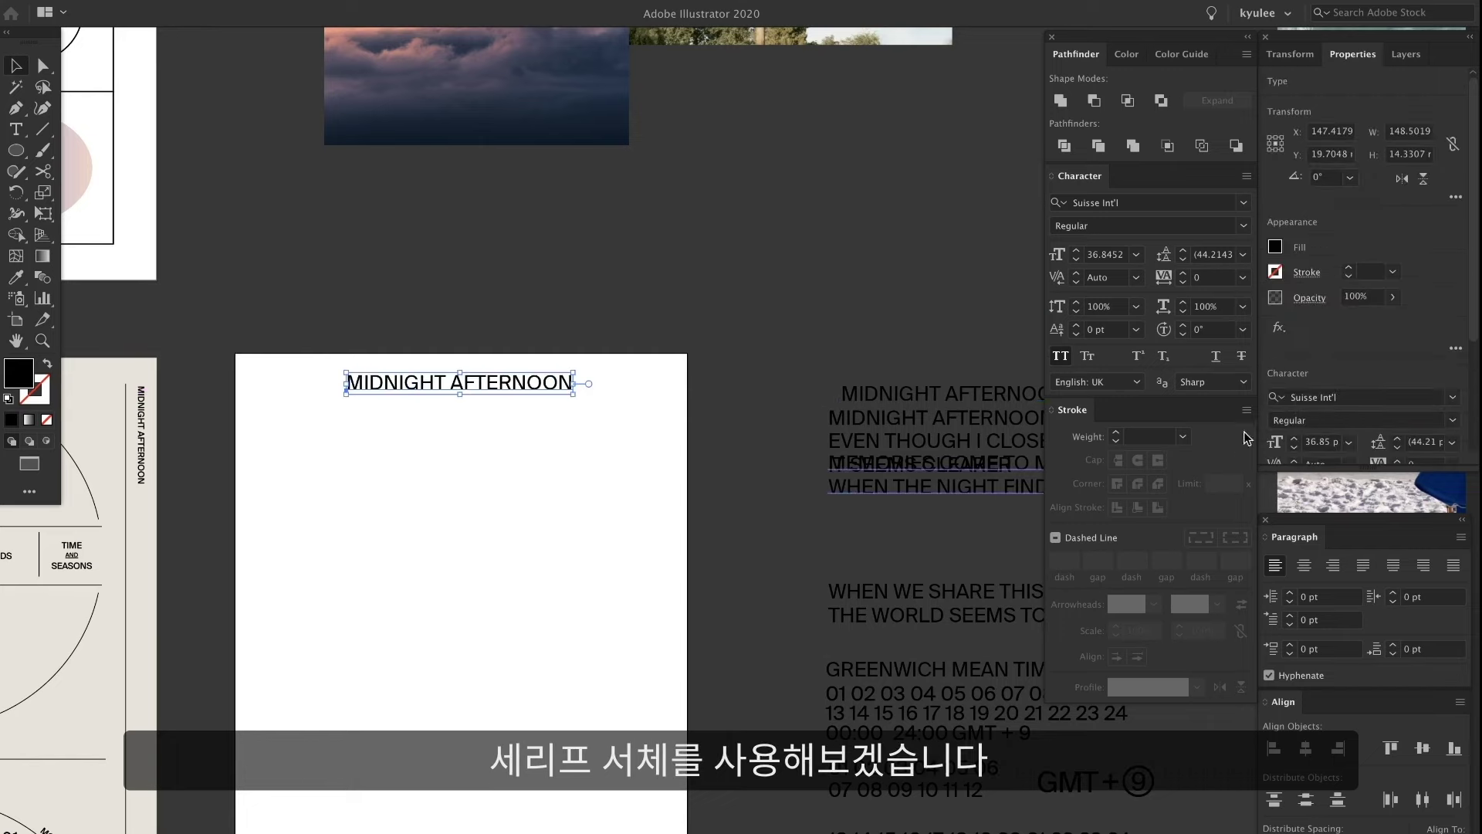
Set the brand name's font to Sometimes Times Regular.
{"action": "left_click", "coordinate": [1297, 398]}
{"action": "type", "text": "som"}
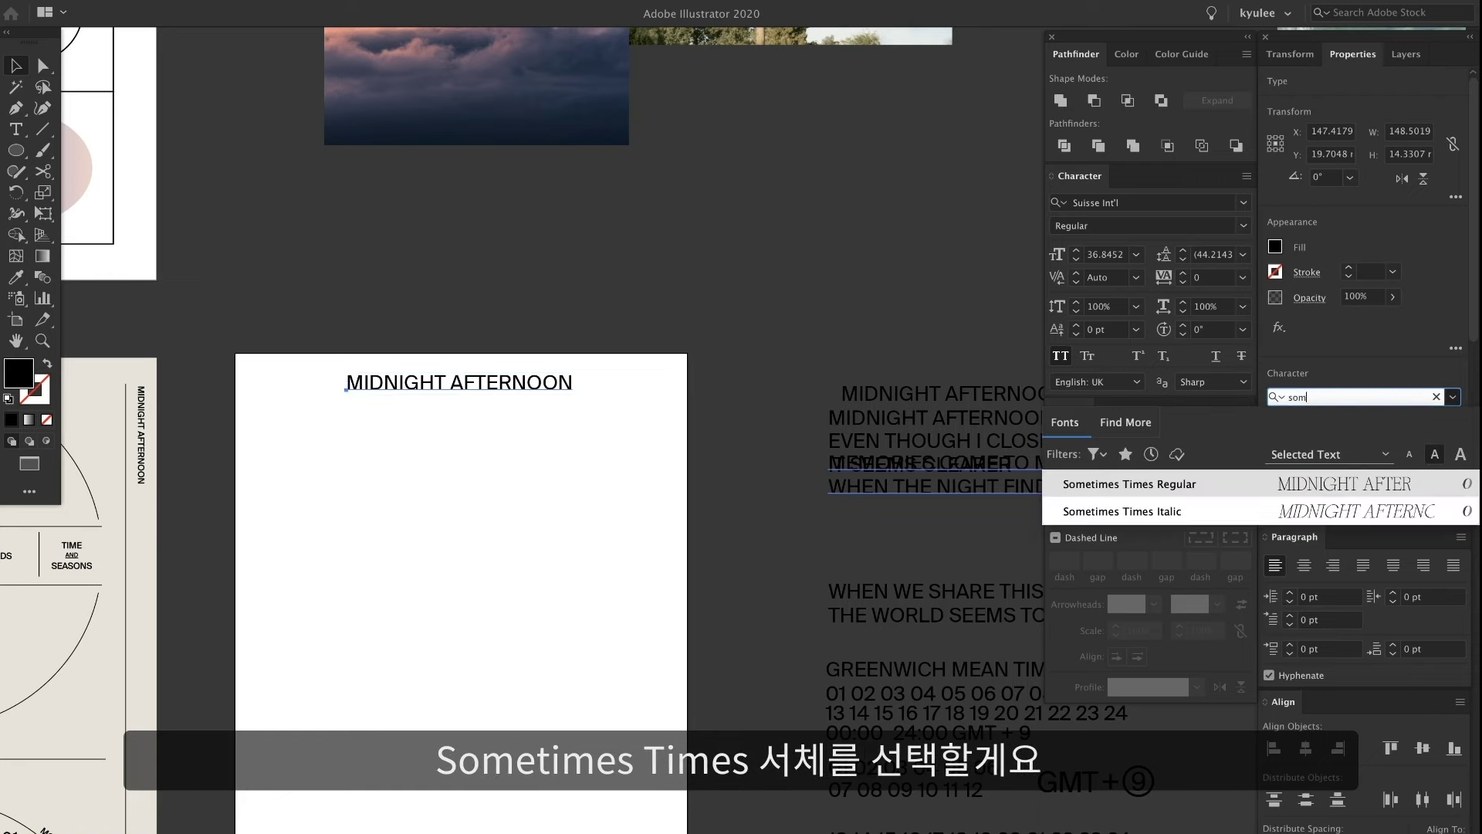
{"action": "type", "text": "e"}
{"action": "key", "text": "Down"}
{"action": "key", "text": "Up"}
{"action": "key", "text": "Return"}
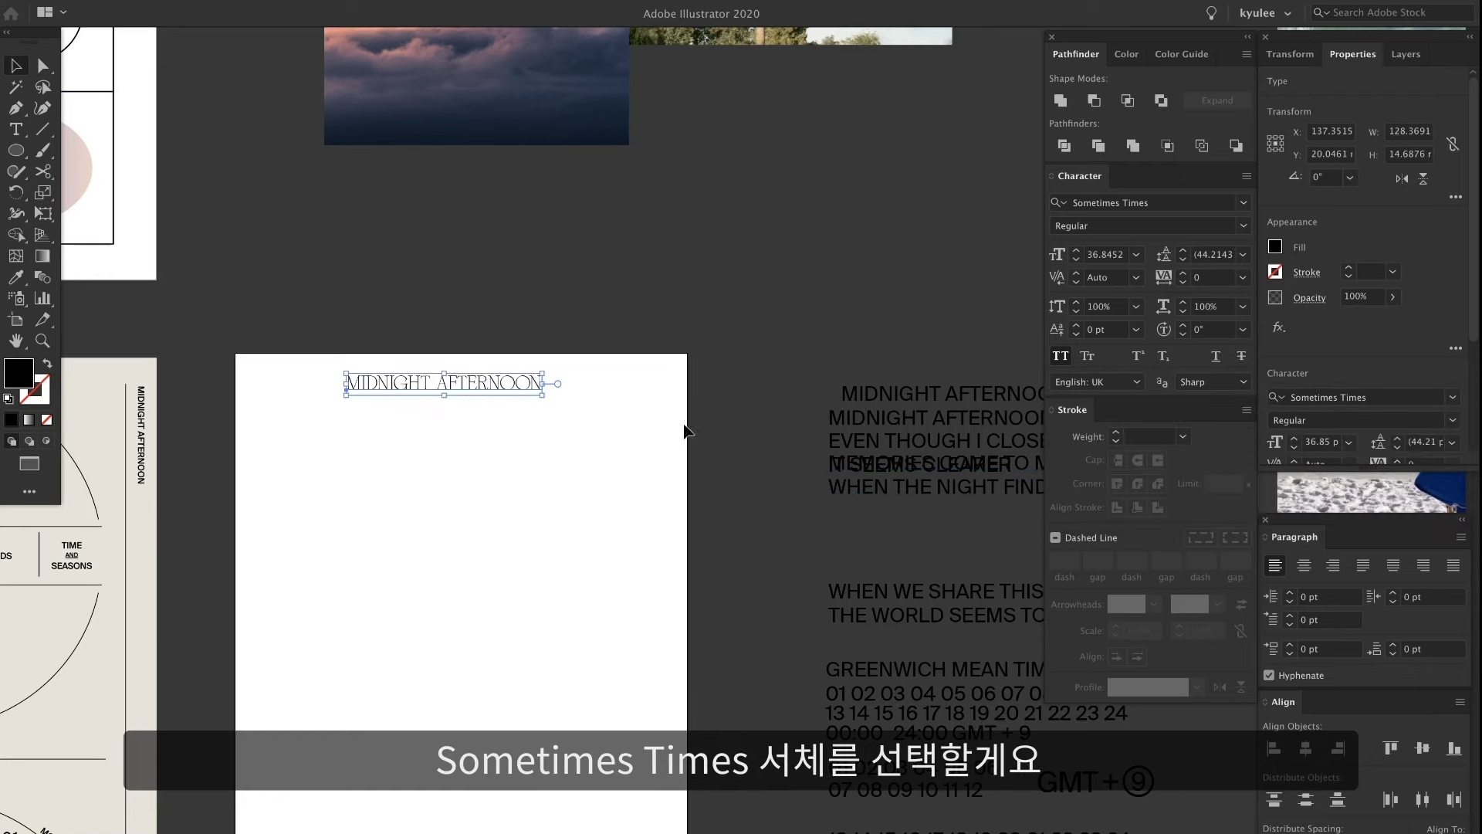
Enlarge the brand name to about 81.5 pt so it spans nearly the full width of the artboard's top edge.
{"action": "left_click_drag", "start_coordinate": [444, 398], "coordinate": [445, 417]}
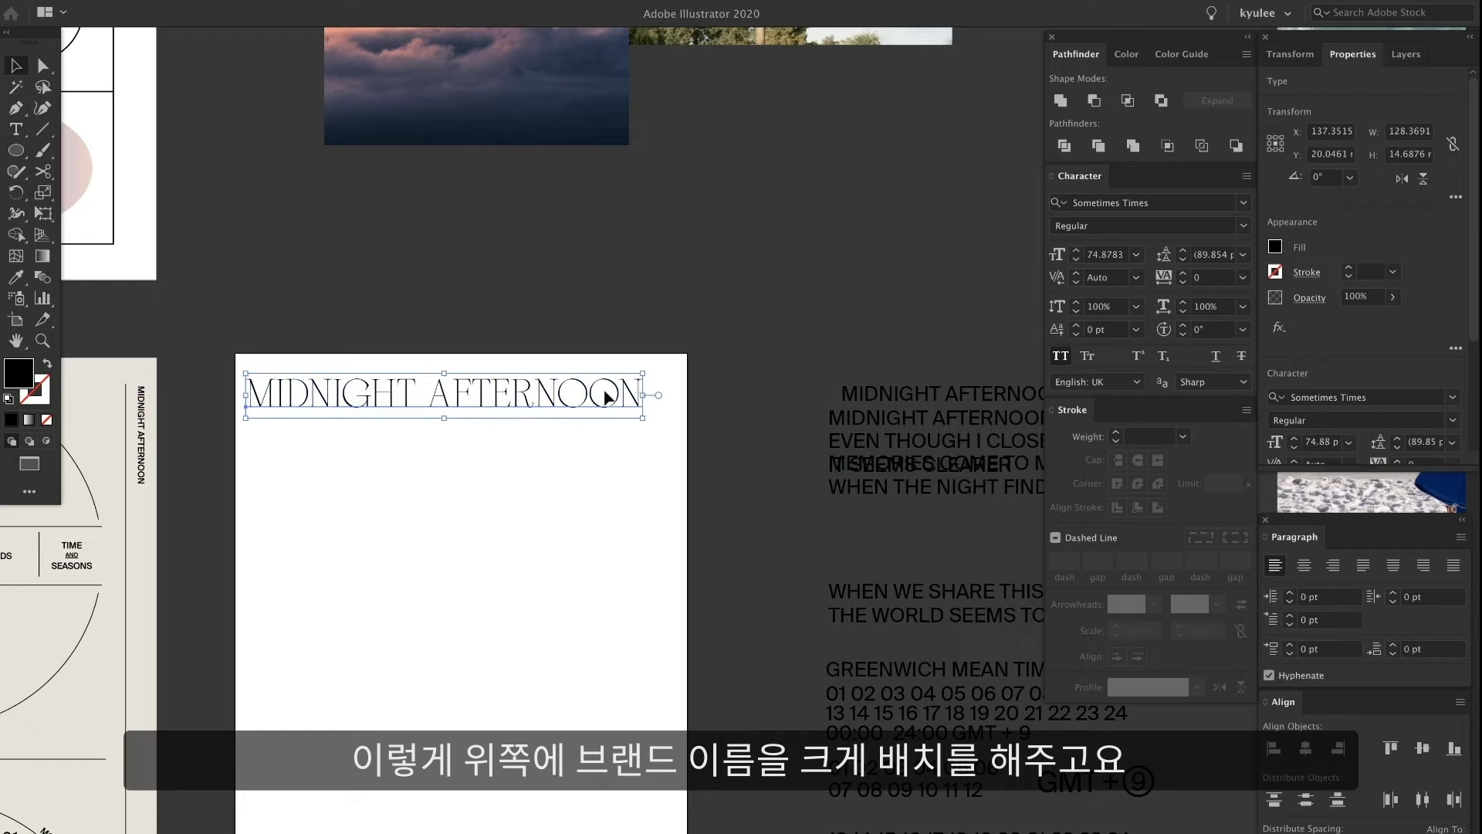
{"action": "left_click_drag", "start_coordinate": [647, 397], "coordinate": [678, 400]}
{"action": "left_click_drag", "start_coordinate": [450, 398], "coordinate": [560, 389]}
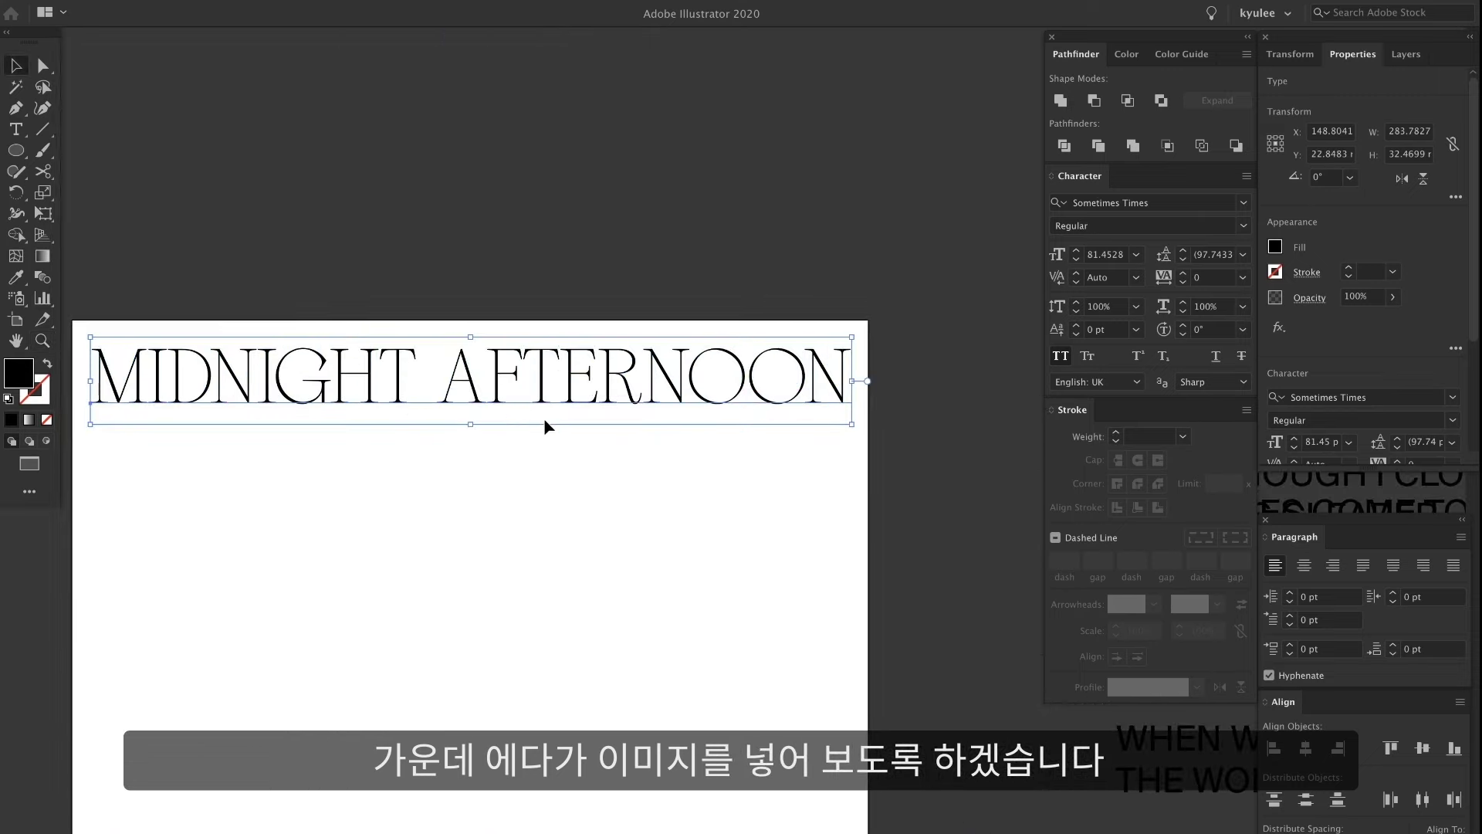
{"action": "left_click", "coordinate": [564, 459]}
{"action": "key", "text": "z"}
{"action": "left_click", "coordinate": [670, 425], "text": "alt"}
{"action": "key", "text": "v"}
{"action": "left_click", "coordinate": [553, 399]}
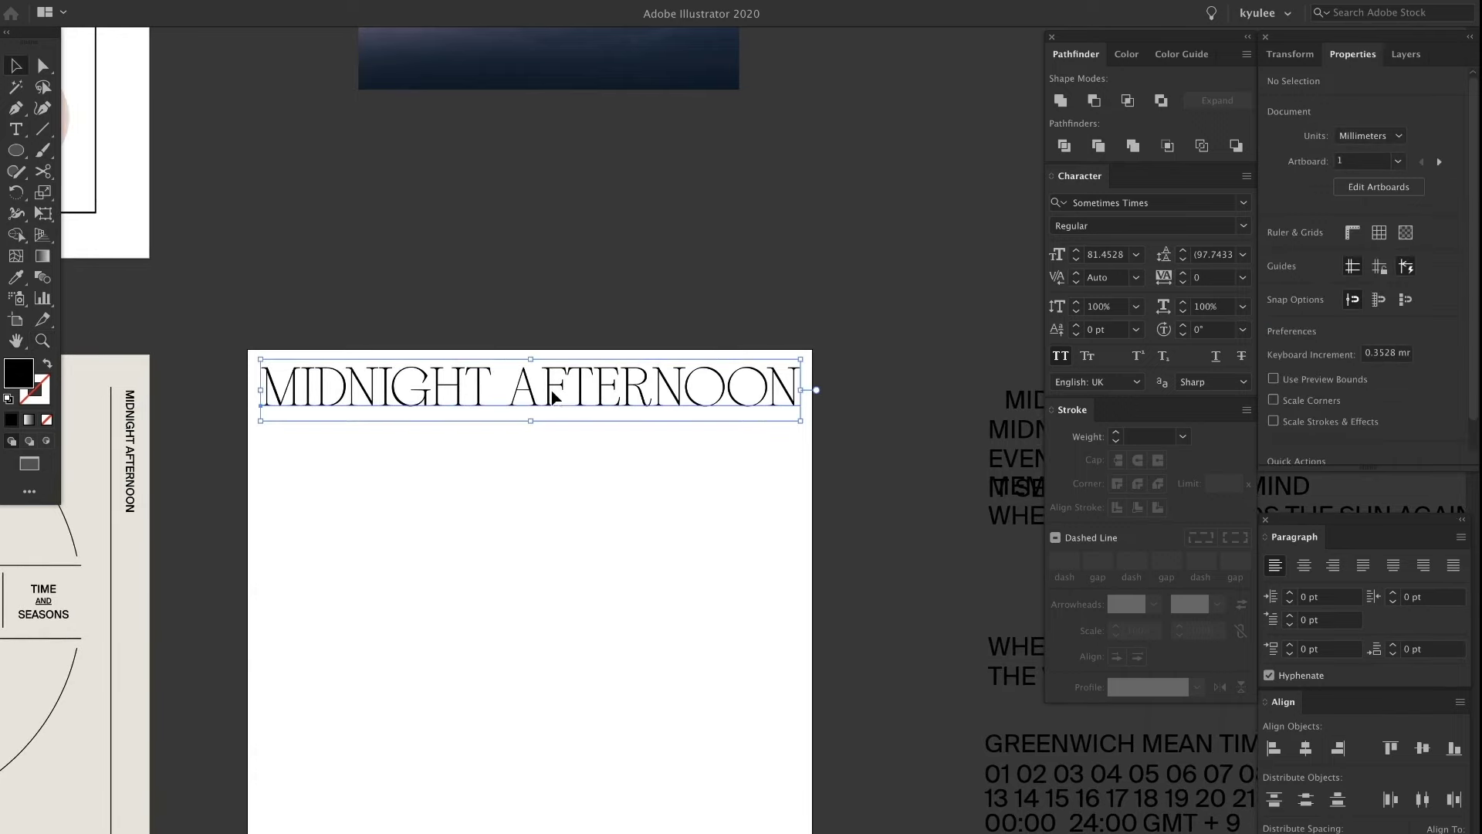
{"action": "left_click", "coordinate": [541, 485]}
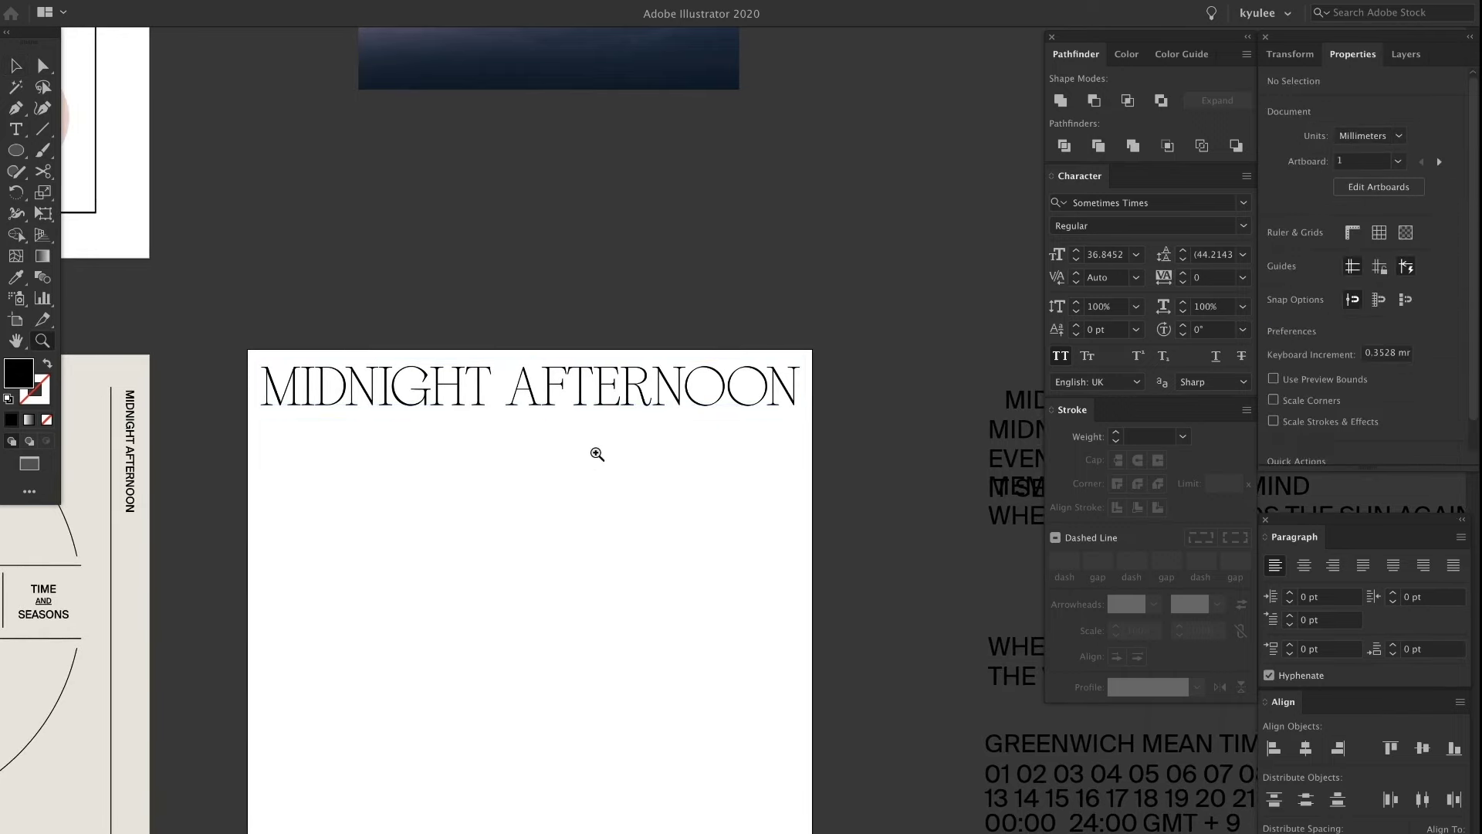
Place the clipped sea photo with the blue beach umbrella on the artboard, directly below the brand name and across the full width.
{"action": "key", "text": "z"}
{"action": "left_click", "coordinate": [589, 456], "text": "alt"}
{"action": "left_click", "coordinate": [547, 474], "text": "alt"}
{"action": "left_click_drag", "start_coordinate": [489, 527], "coordinate": [490, 317]}
{"action": "left_click_drag", "start_coordinate": [480, 487], "coordinate": [417, 482]}
{"action": "key", "text": "v"}
{"action": "left_click", "coordinate": [653, 487]}
{"action": "key", "text": "z"}
{"action": "left_click", "coordinate": [660, 483], "text": "alt"}
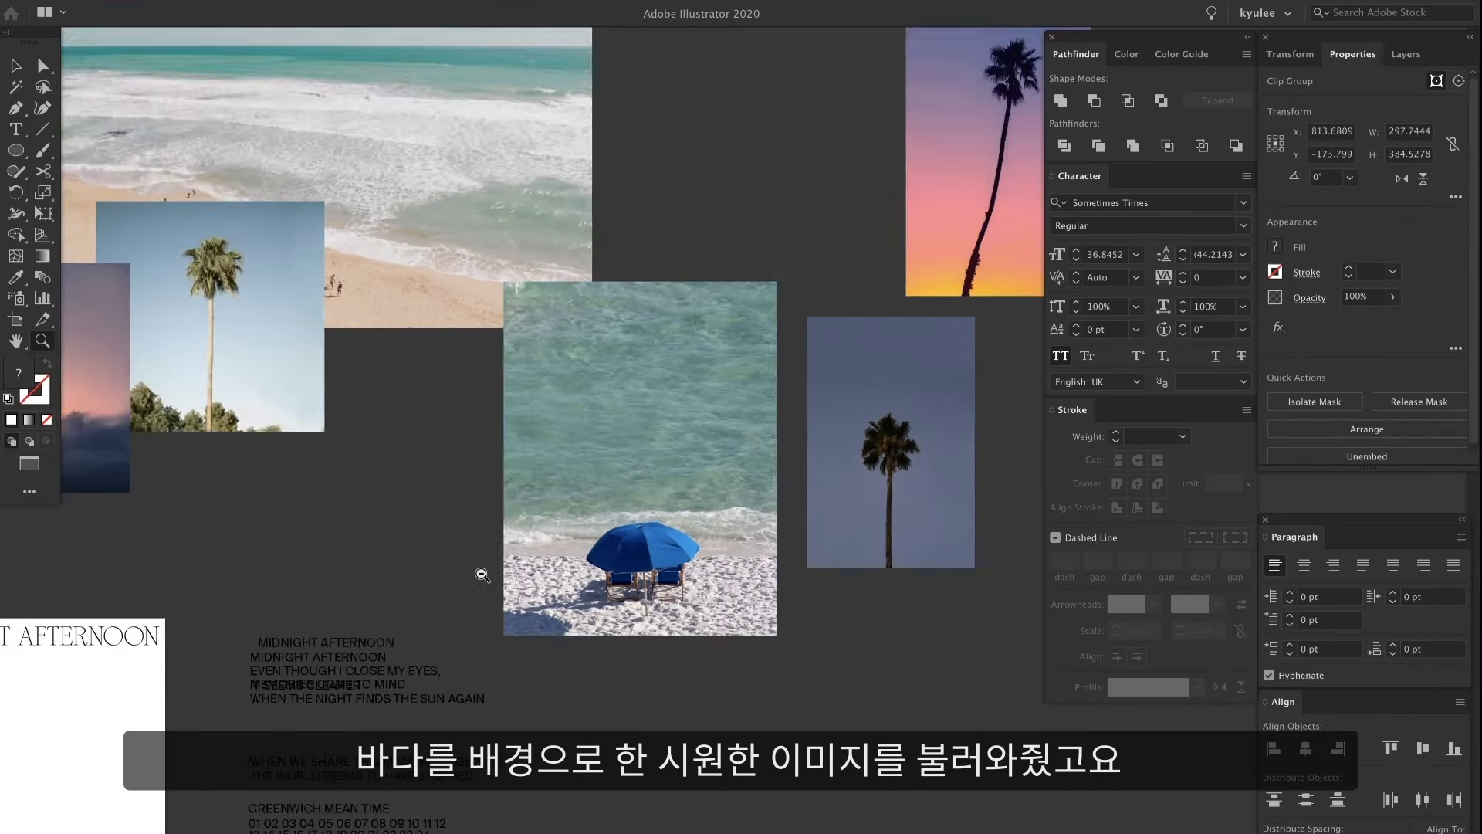
{"action": "left_click", "coordinate": [661, 483], "text": "alt"}
{"action": "key", "text": "v"}
{"action": "left_click_drag", "start_coordinate": [674, 460], "coordinate": [599, 533]}
{"action": "key", "text": "ctrl+space"}
{"action": "left_click_drag", "start_coordinate": [599, 456], "coordinate": [643, 284]}
{"action": "left_click", "coordinate": [905, 466]}
Move the circular number badge with M.A close beside the poster's lower-right corner.
{"action": "left_click_drag", "start_coordinate": [862, 478], "coordinate": [935, 460]}
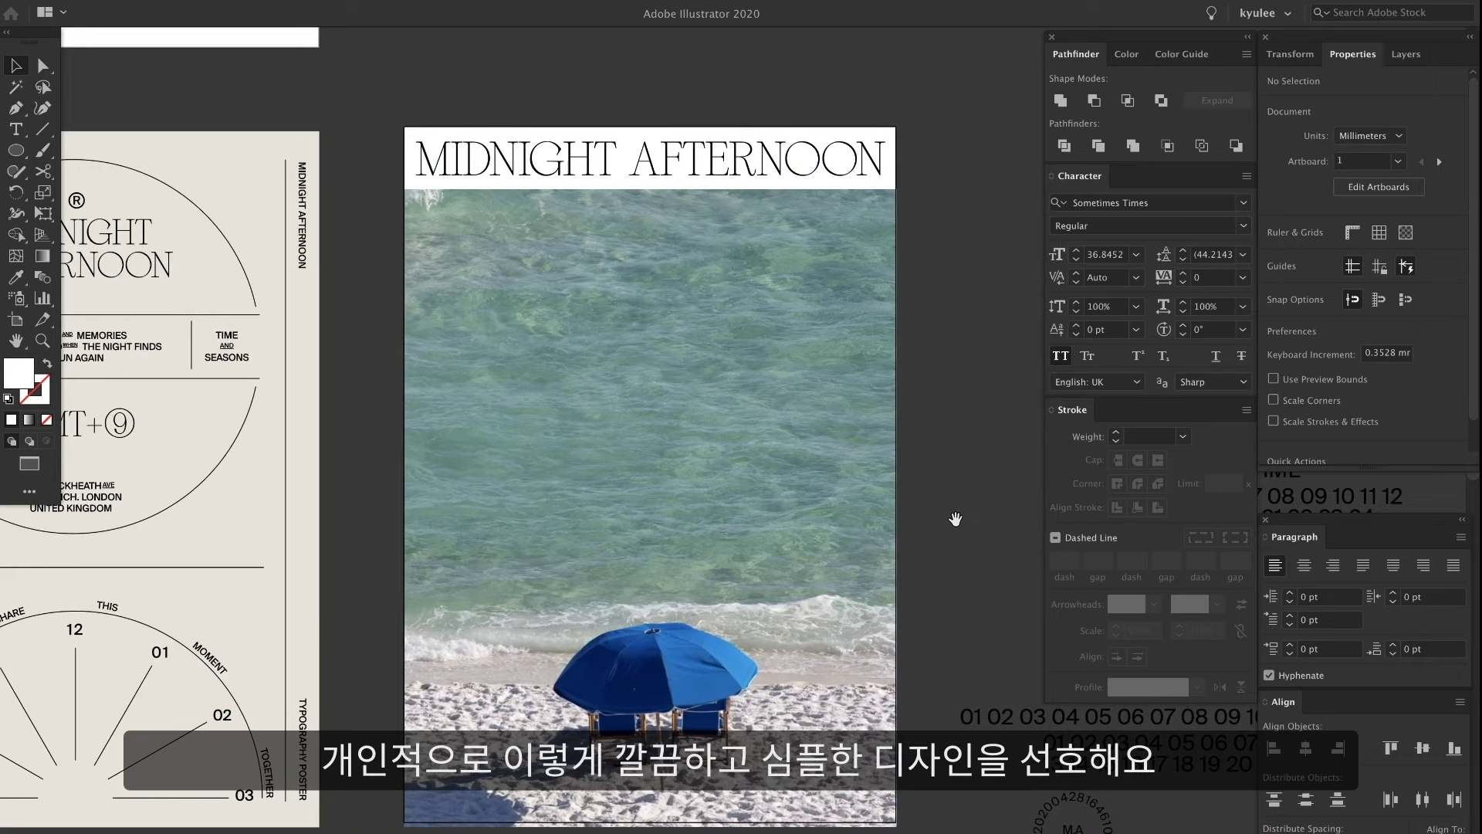
{"action": "left_click_drag", "start_coordinate": [957, 518], "coordinate": [863, 459]}
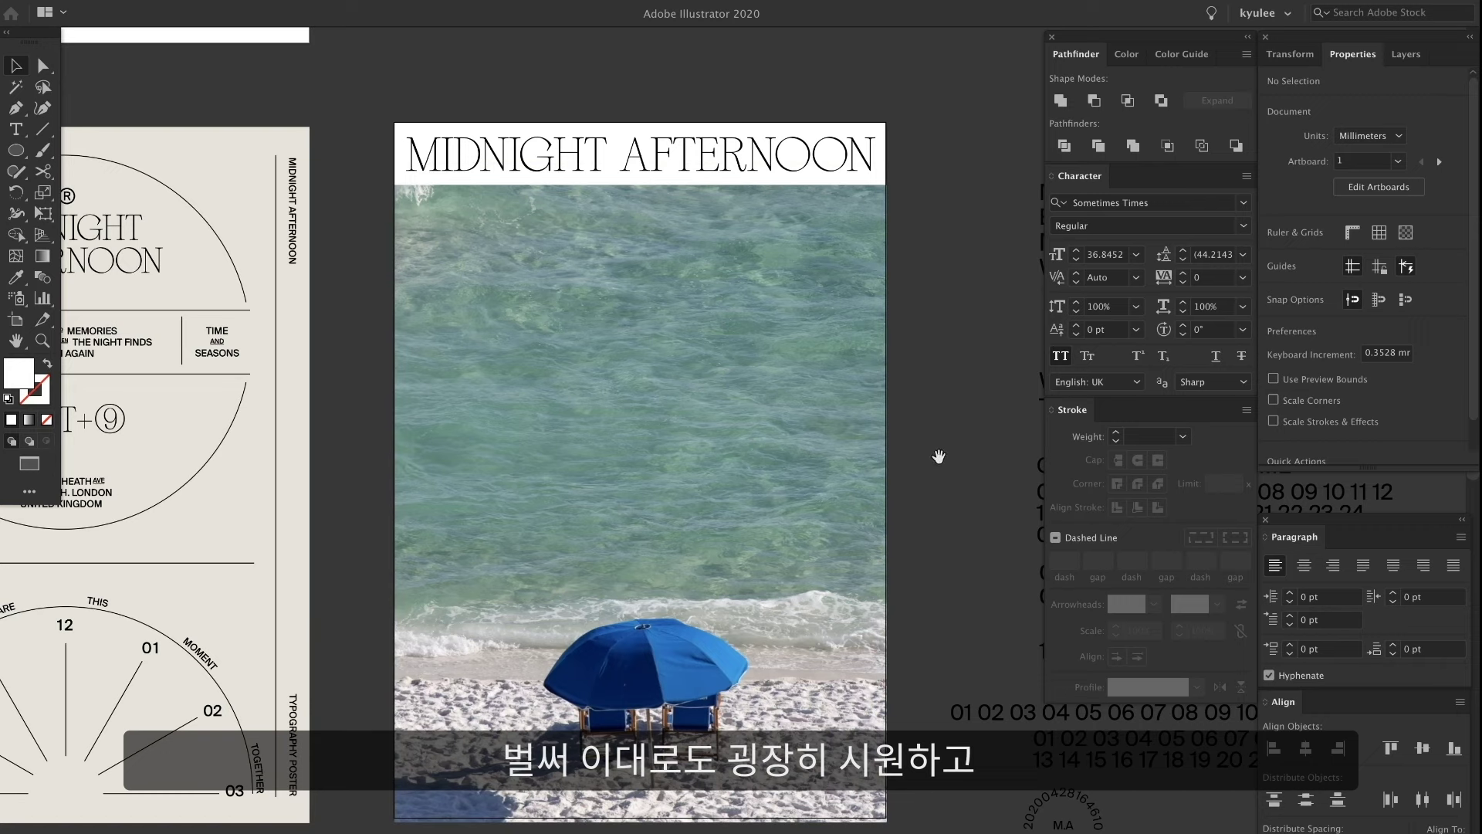
{"action": "left_click_drag", "start_coordinate": [938, 456], "coordinate": [909, 400]}
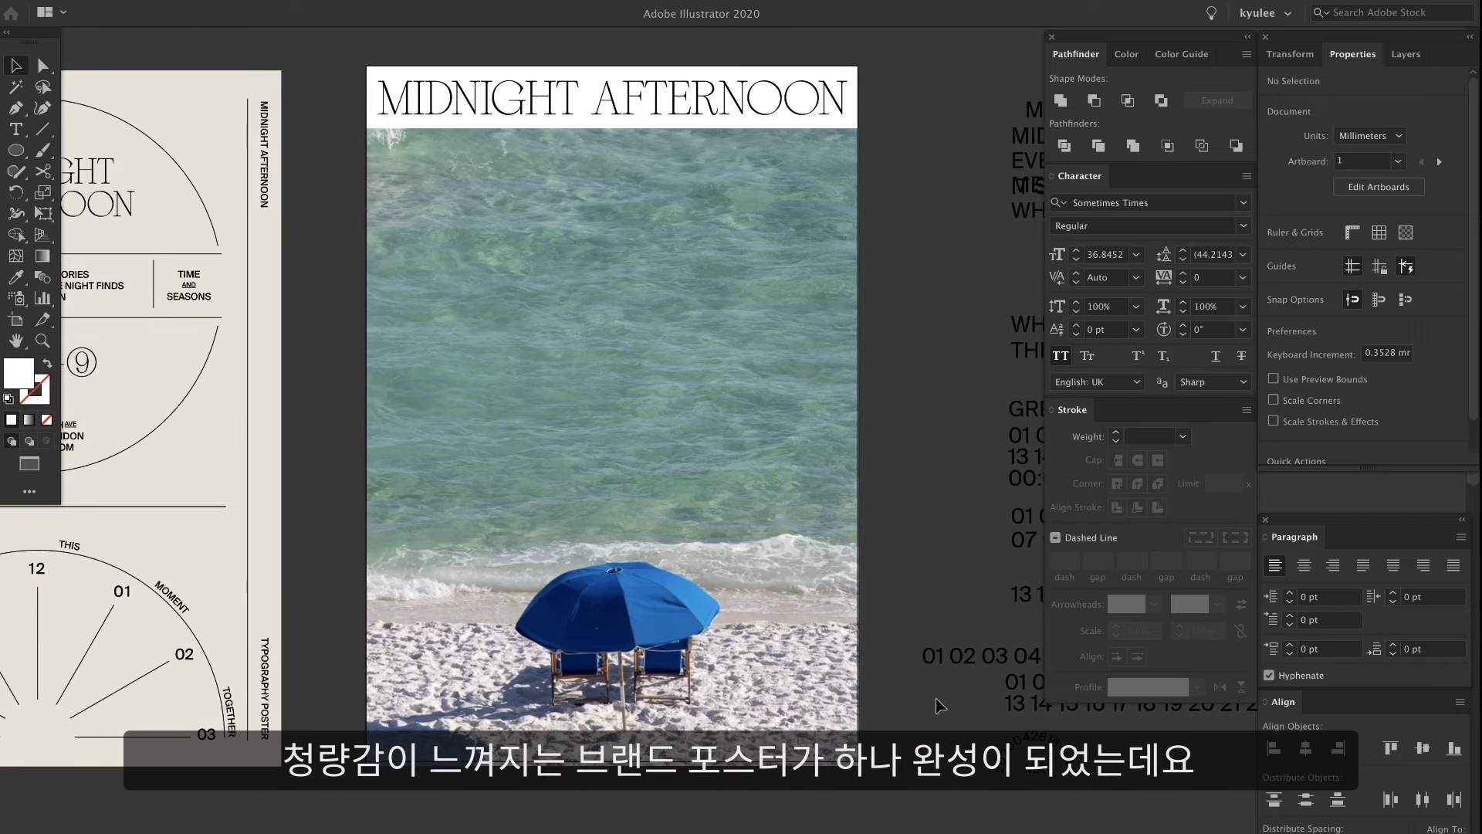
{"action": "key", "text": "z"}
{"action": "left_click_drag", "start_coordinate": [717, 526], "coordinate": [849, 521]}
{"action": "left_click_drag", "start_coordinate": [737, 647], "coordinate": [864, 598]}
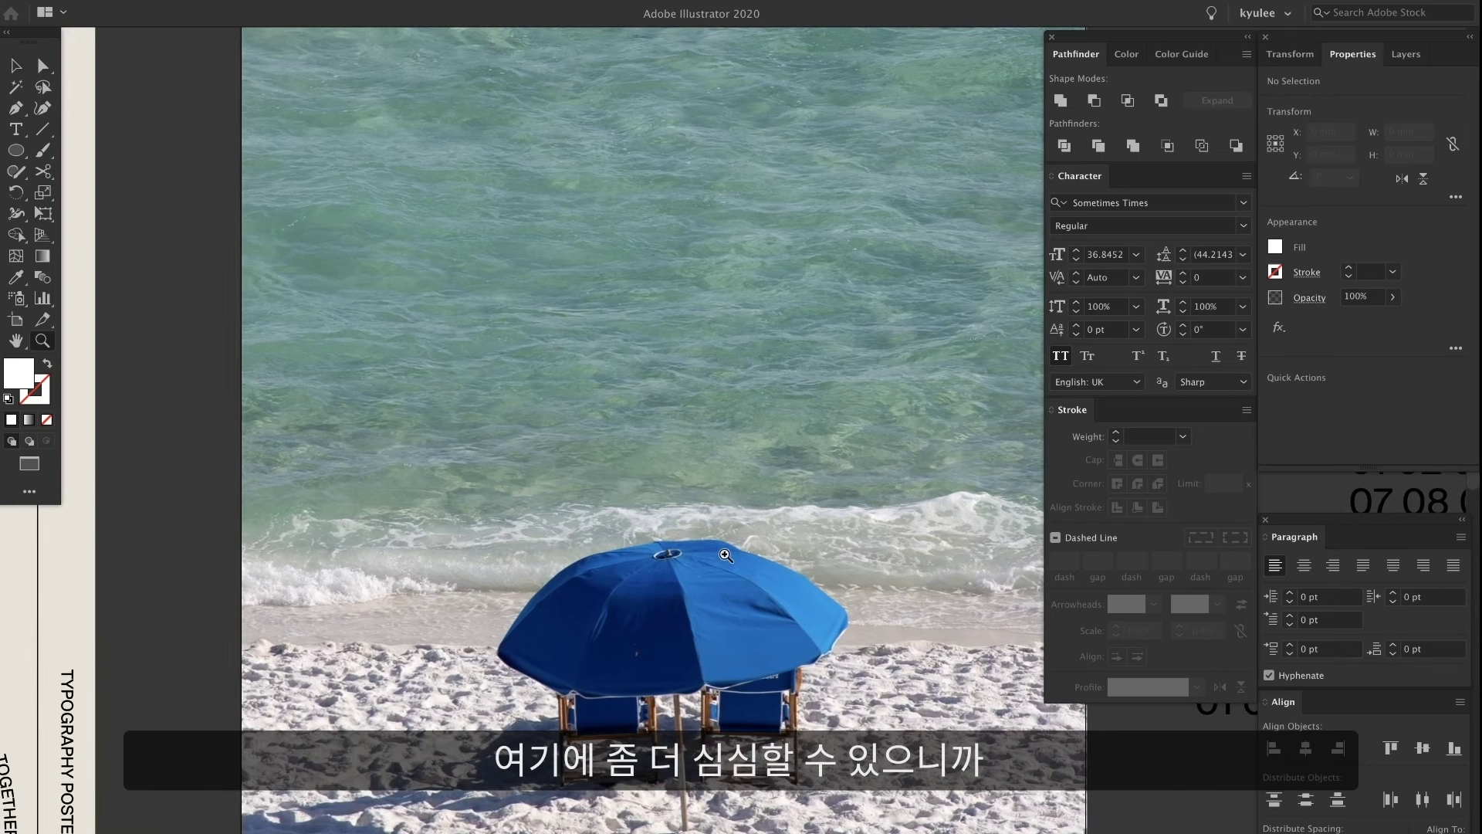
{"action": "left_click_drag", "start_coordinate": [868, 628], "coordinate": [704, 487]}
{"action": "left_click_drag", "start_coordinate": [903, 615], "coordinate": [836, 542]}
{"action": "scroll", "coordinate": [835, 542], "scroll_direction": "right", "scroll_amount": 5}
{"action": "scroll", "coordinate": [836, 541], "scroll_direction": "down", "scroll_amount": 3}
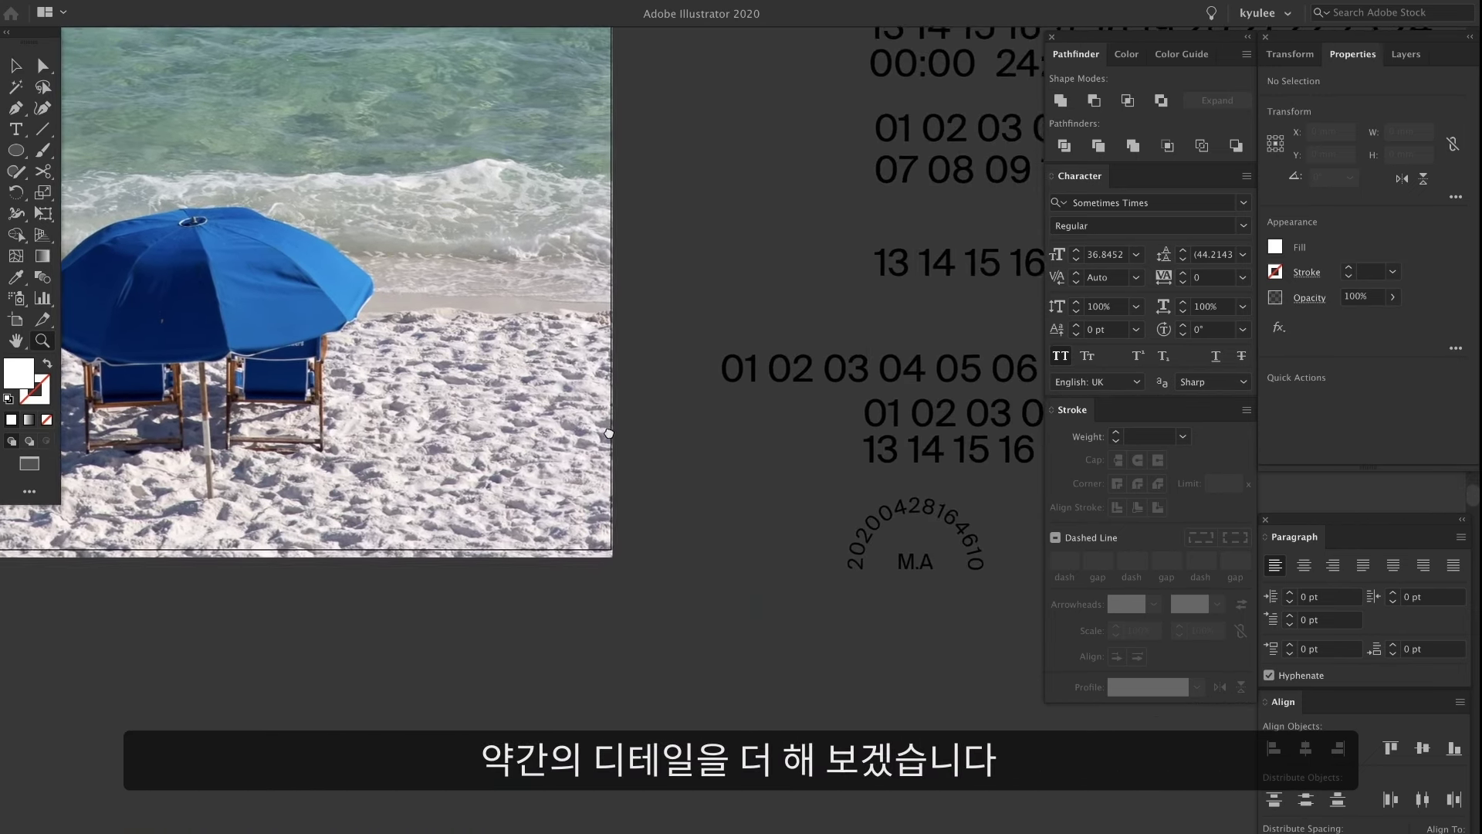
{"action": "key", "text": "v"}
{"action": "left_click", "coordinate": [908, 577]}
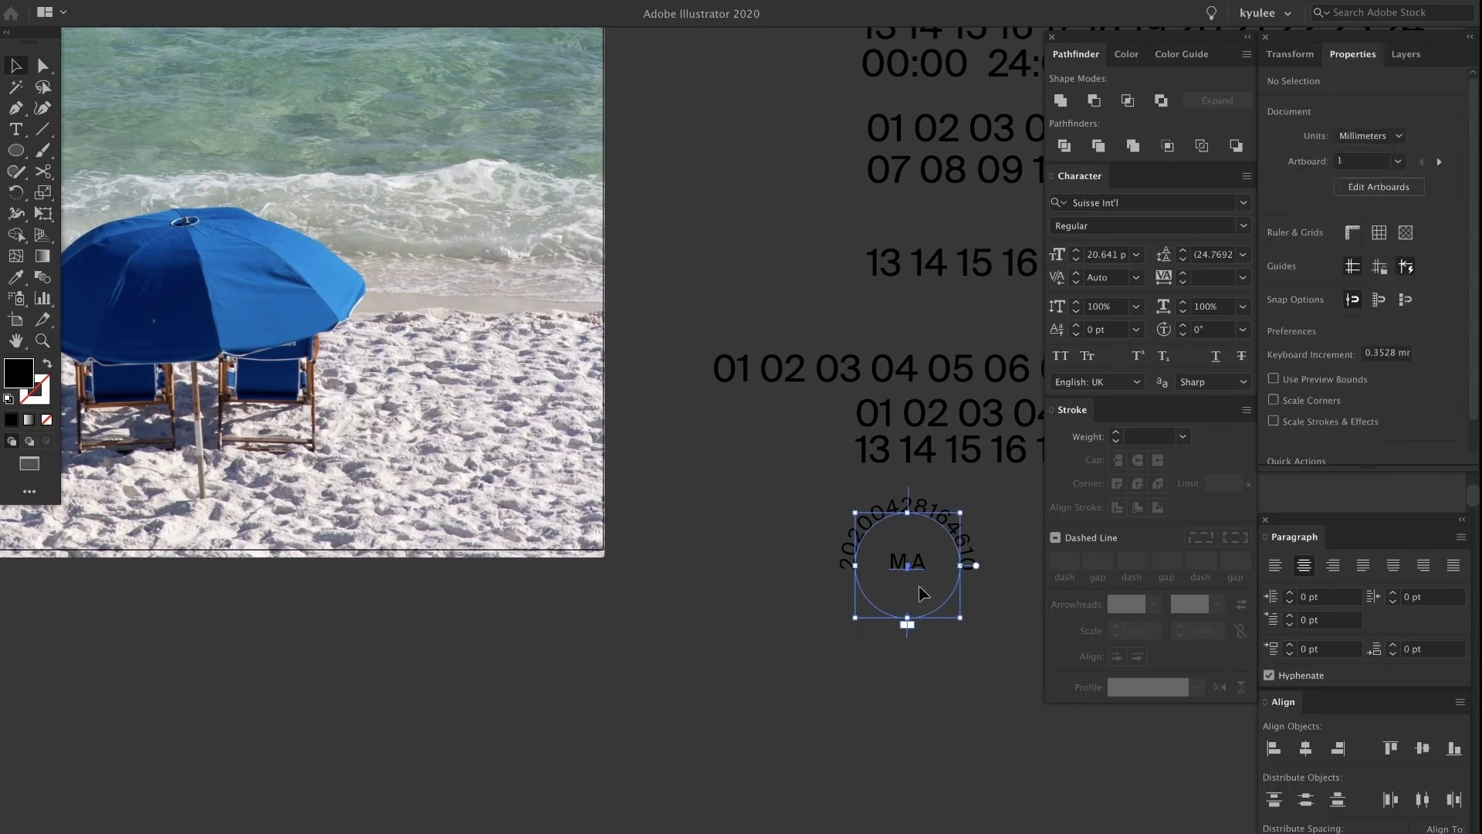
{"action": "left_click_drag", "start_coordinate": [908, 577], "coordinate": [713, 552]}
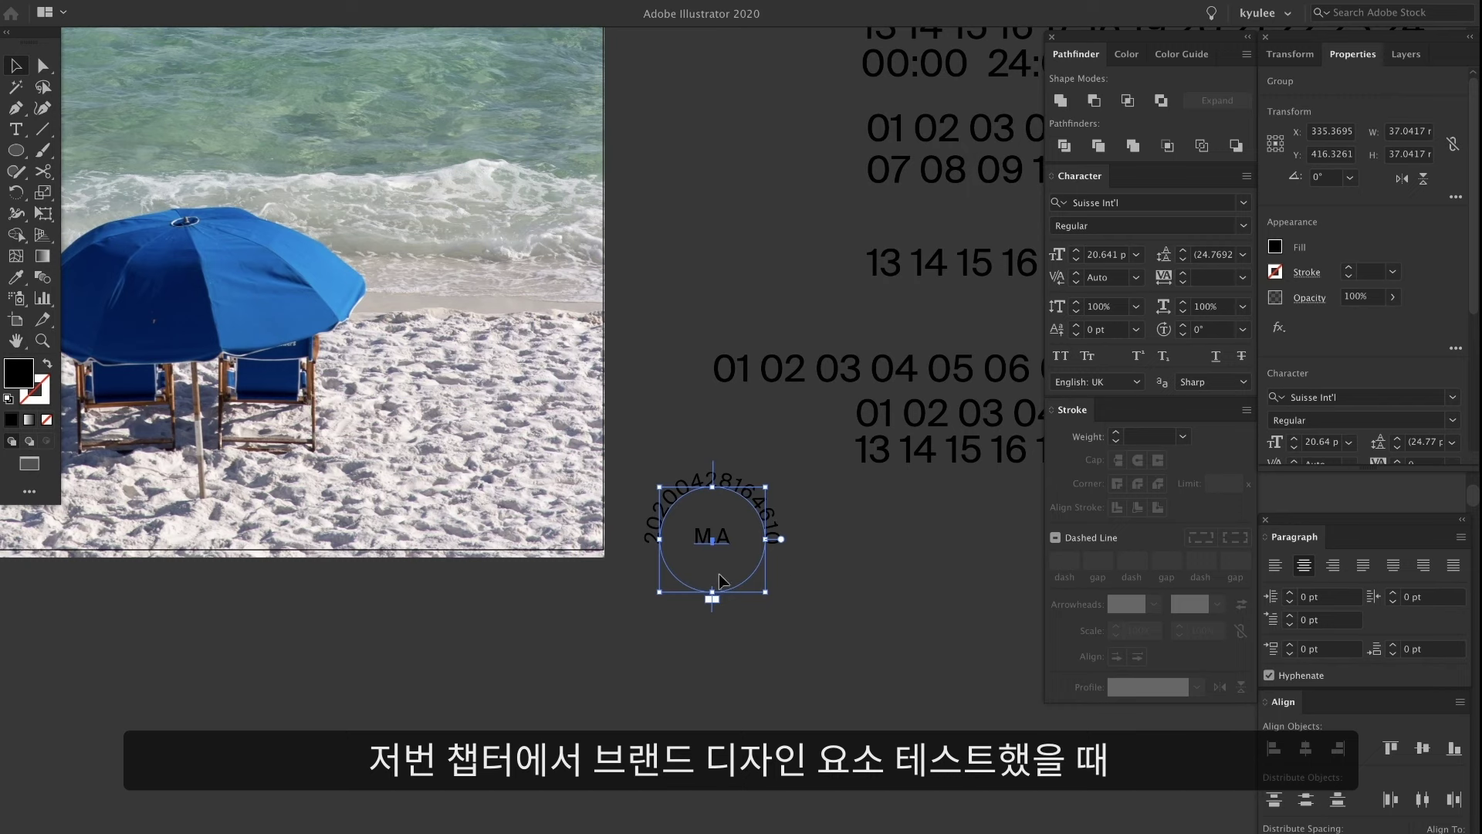
{"action": "left_click", "coordinate": [855, 561]}
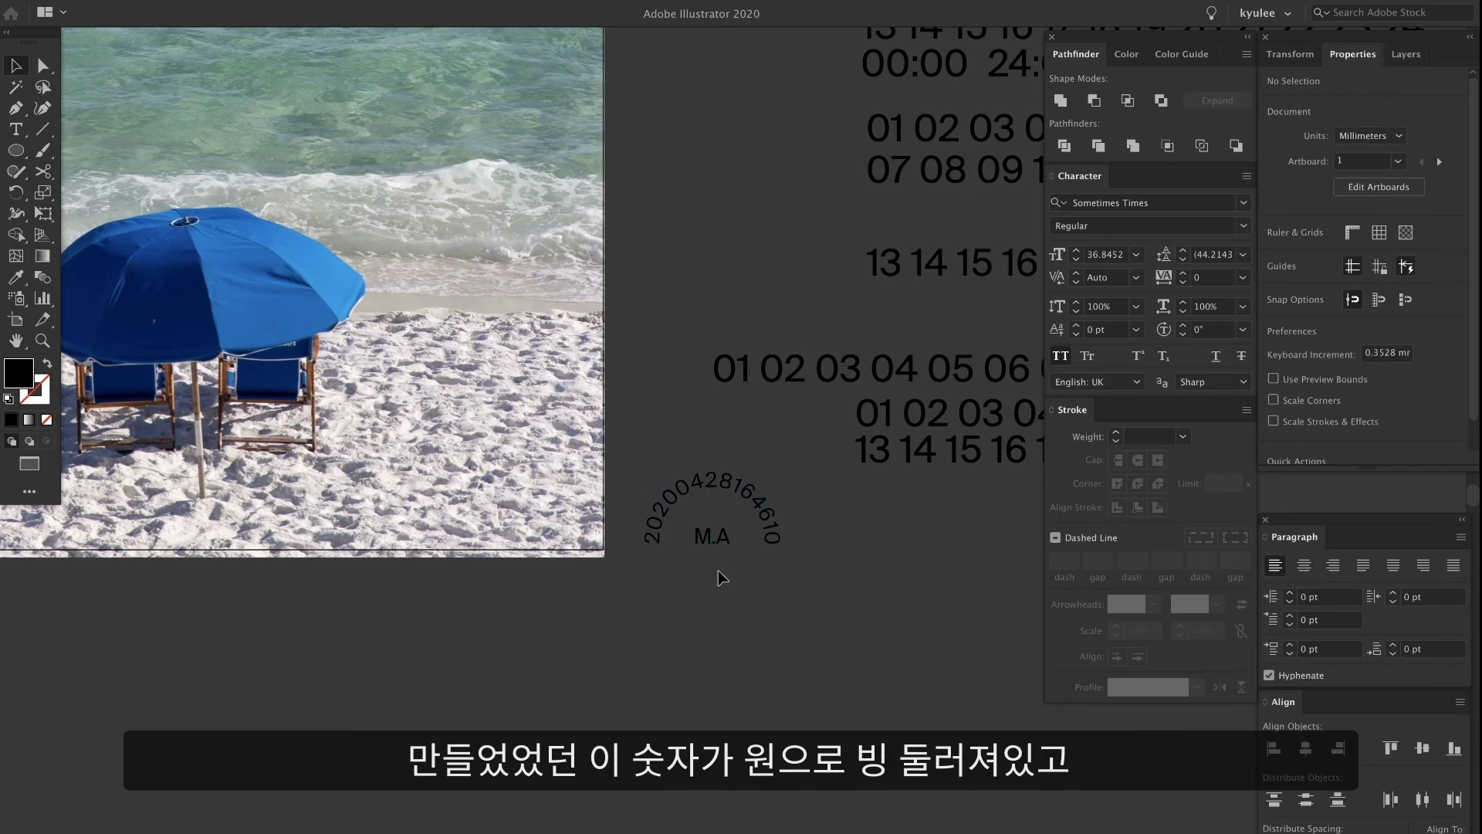
Position the circular M.A badge on the sand in the photo's lower-right corner.
{"action": "left_click_drag", "start_coordinate": [792, 478], "coordinate": [633, 205]}
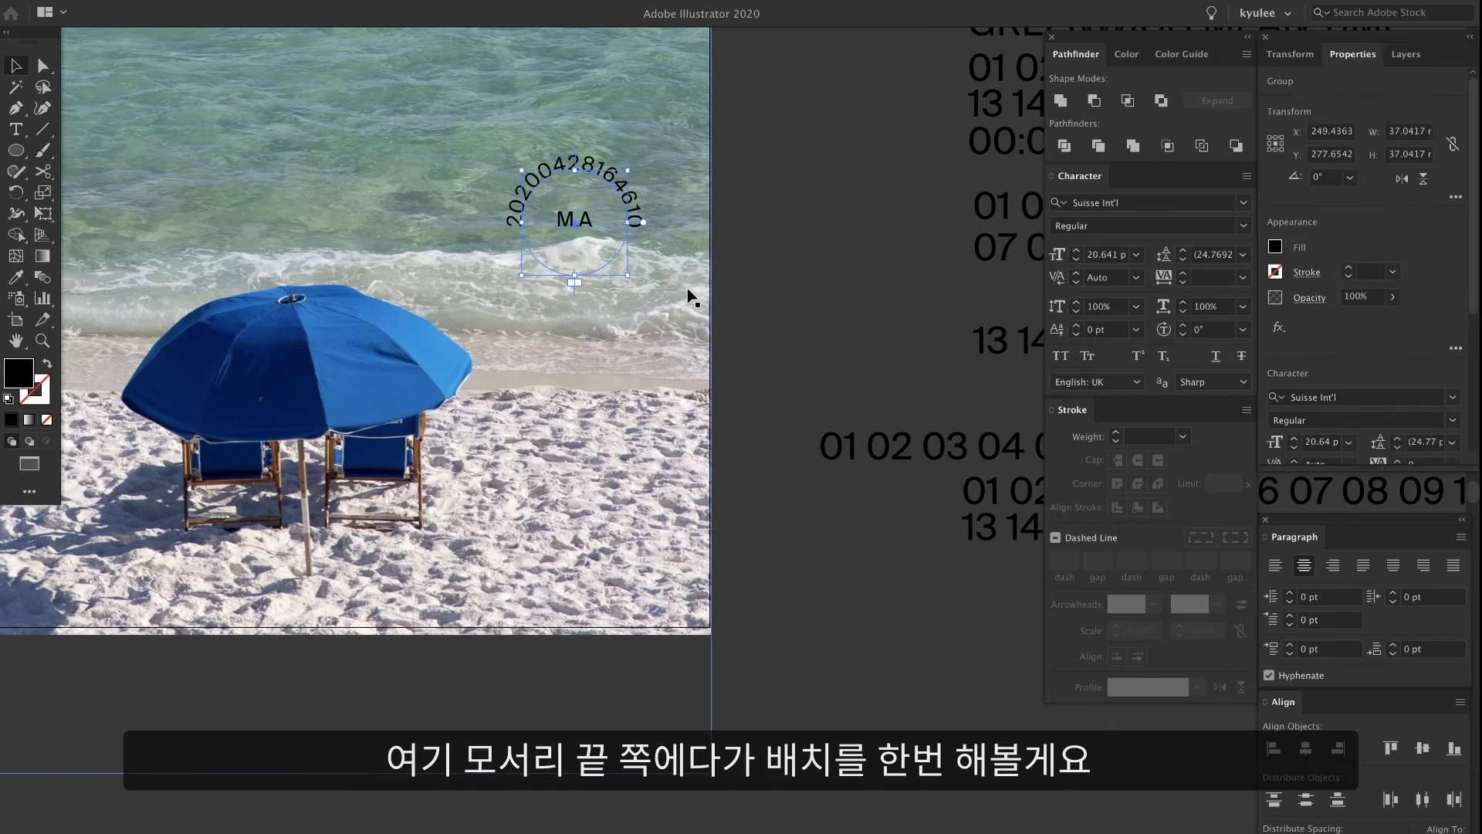
{"action": "left_click_drag", "start_coordinate": [633, 205], "coordinate": [663, 554]}
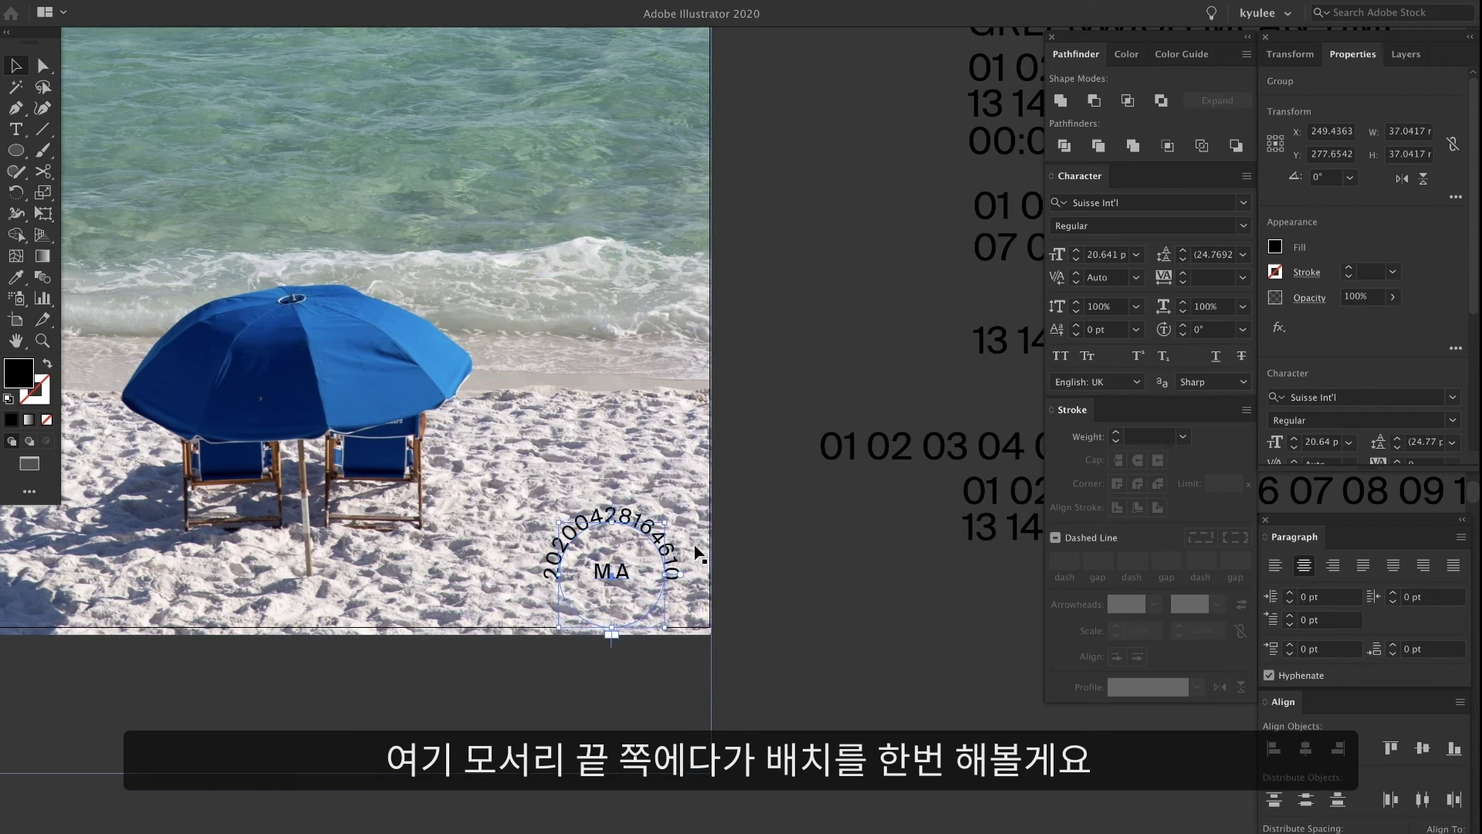
{"action": "left_click", "coordinate": [830, 561]}
{"action": "left_click_drag", "start_coordinate": [738, 480], "coordinate": [651, 511]}
{"action": "left_click_drag", "start_coordinate": [685, 582], "coordinate": [741, 582]}
{"action": "left_click", "coordinate": [760, 618]}
Change the circular M.A badge's fill colour to white (FFFFFF).
{"action": "double_click", "coordinate": [19, 372]}
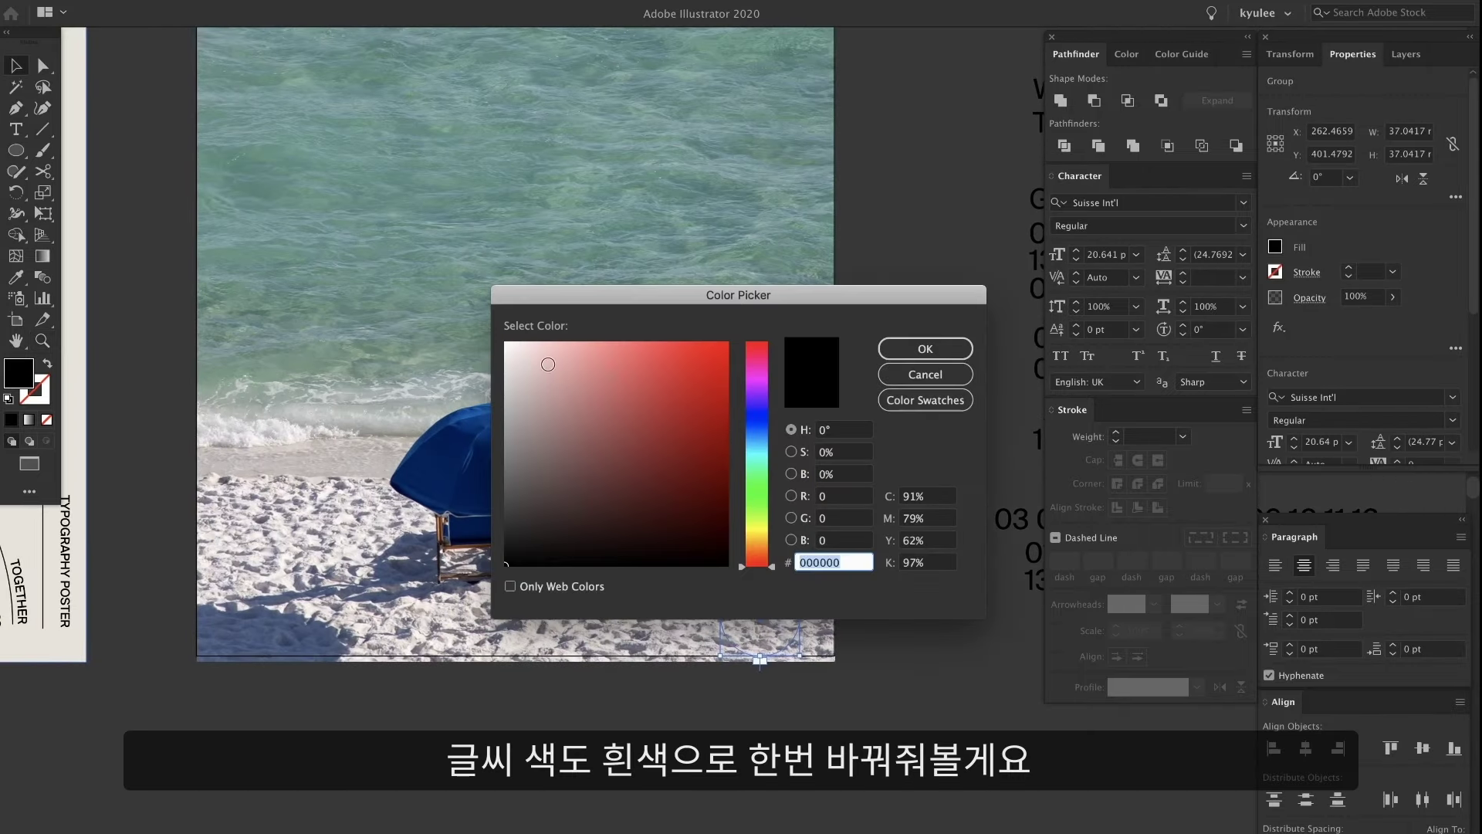
{"action": "type", "text": "FFFFFF"}
{"action": "left_click", "coordinate": [920, 349]}
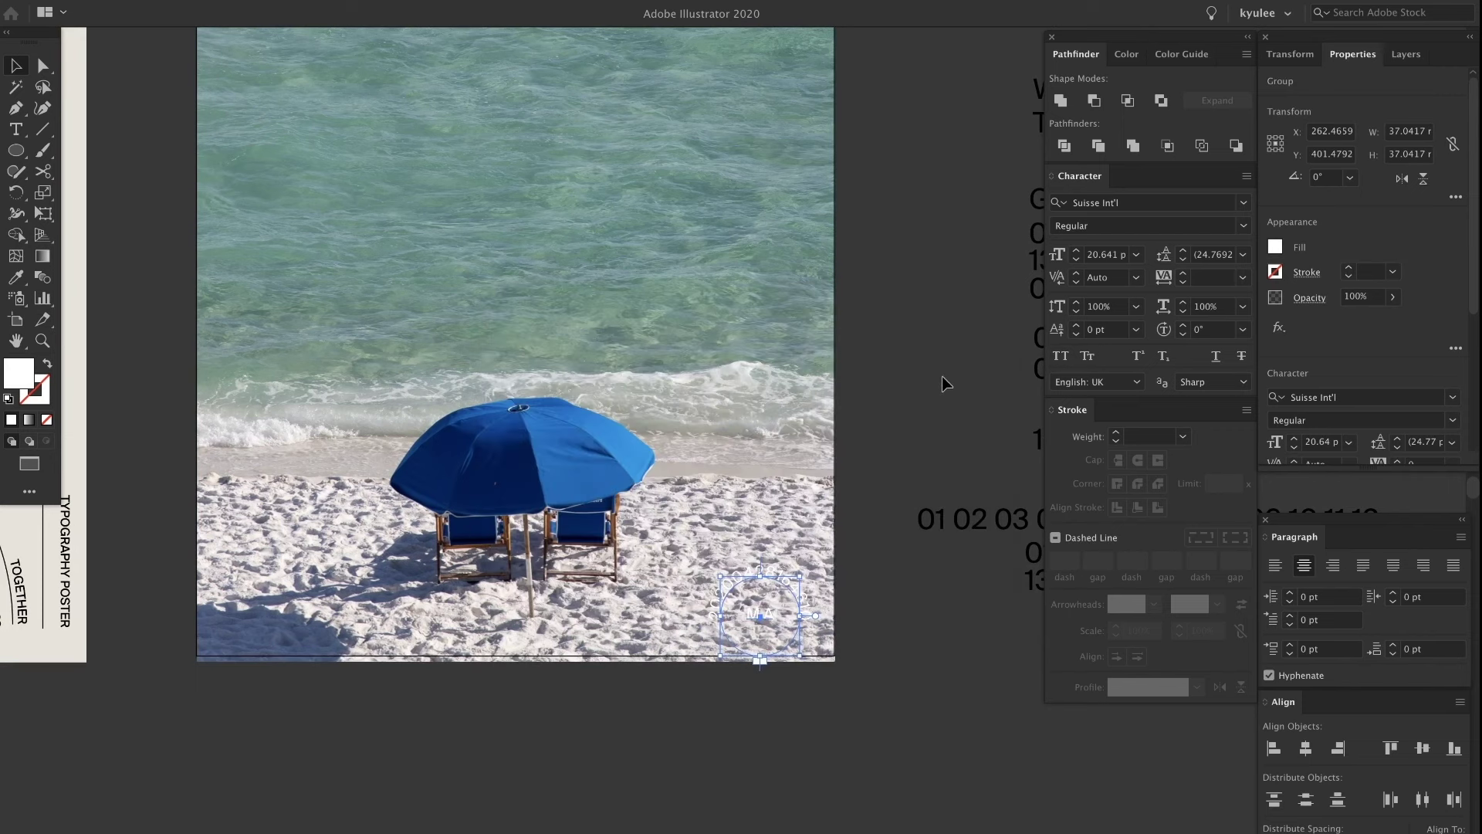
{"action": "left_click", "coordinate": [933, 386]}
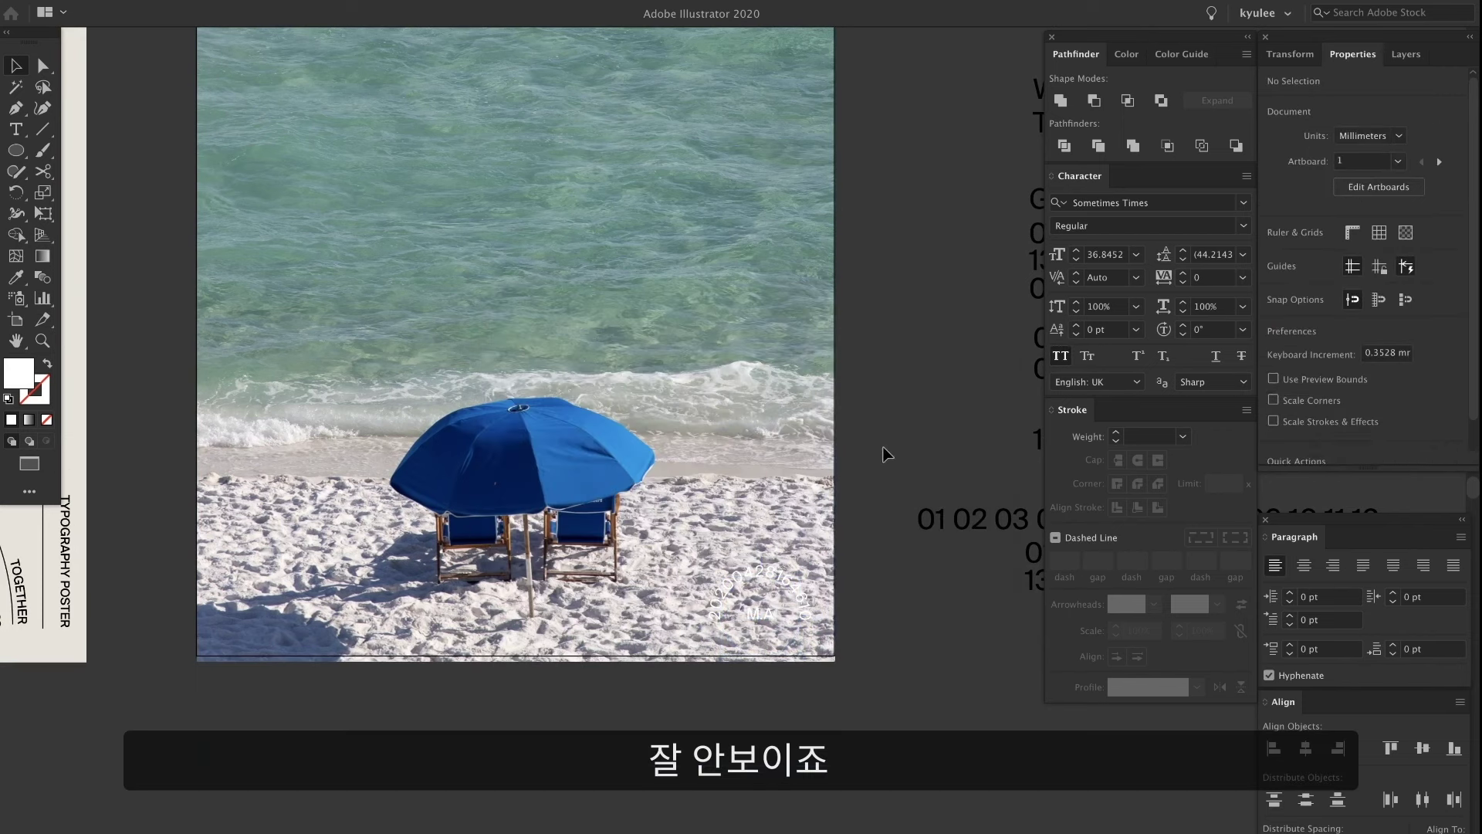
Try the white badge in the photo's lower-left corner, and move it off the artboard to the lower right.
{"action": "key", "text": "z"}
{"action": "left_click", "coordinate": [909, 420], "text": "alt"}
{"action": "key", "text": "v"}
{"action": "left_click_drag", "start_coordinate": [790, 575], "coordinate": [399, 585]}
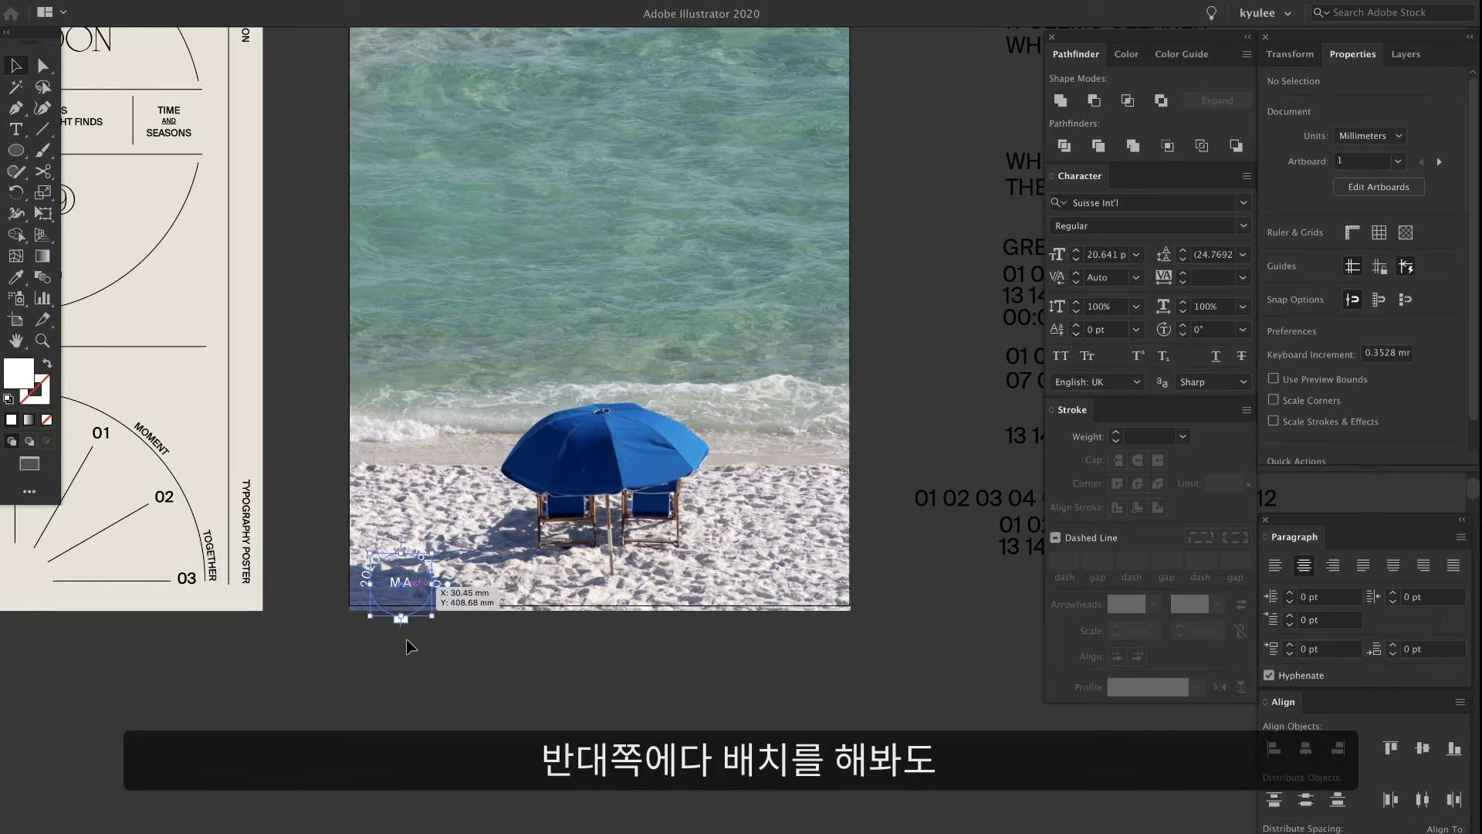
{"action": "left_click", "coordinate": [684, 582]}
{"action": "left_click_drag", "start_coordinate": [593, 501], "coordinate": [572, 549]}
{"action": "left_click_drag", "start_coordinate": [393, 644], "coordinate": [944, 701]}
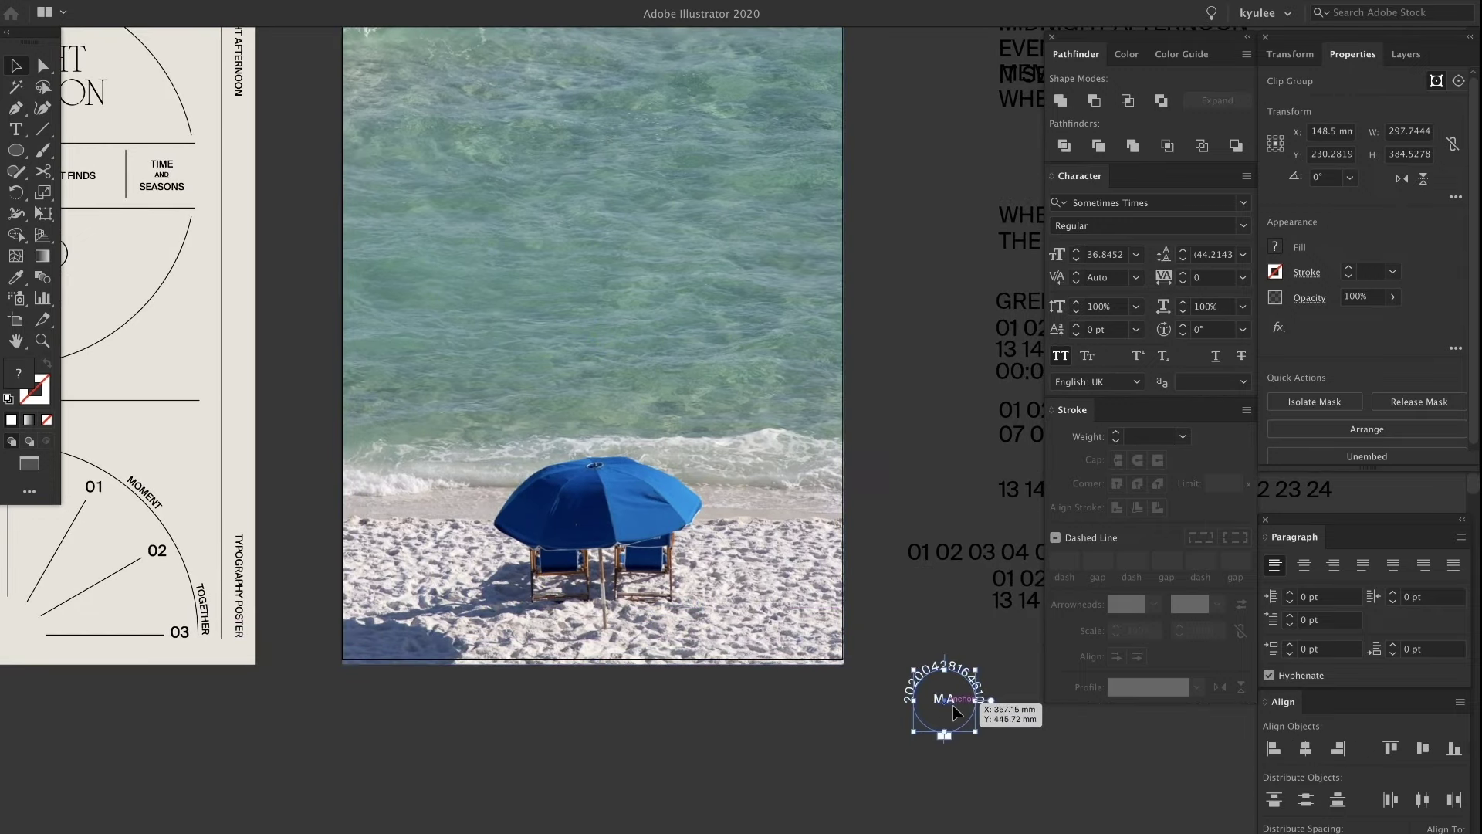
Draw a white rectangle the size of the title band and place it along the poster's bottom edge.
{"action": "key", "text": "z"}
{"action": "left_click_drag", "start_coordinate": [763, 699], "coordinate": [818, 688]}
{"action": "left_click_drag", "start_coordinate": [591, 426], "coordinate": [500, 491]}
{"action": "left_click_drag", "start_coordinate": [477, 379], "coordinate": [511, 387]}
{"action": "left_click_drag", "start_coordinate": [492, 610], "coordinate": [562, 594]}
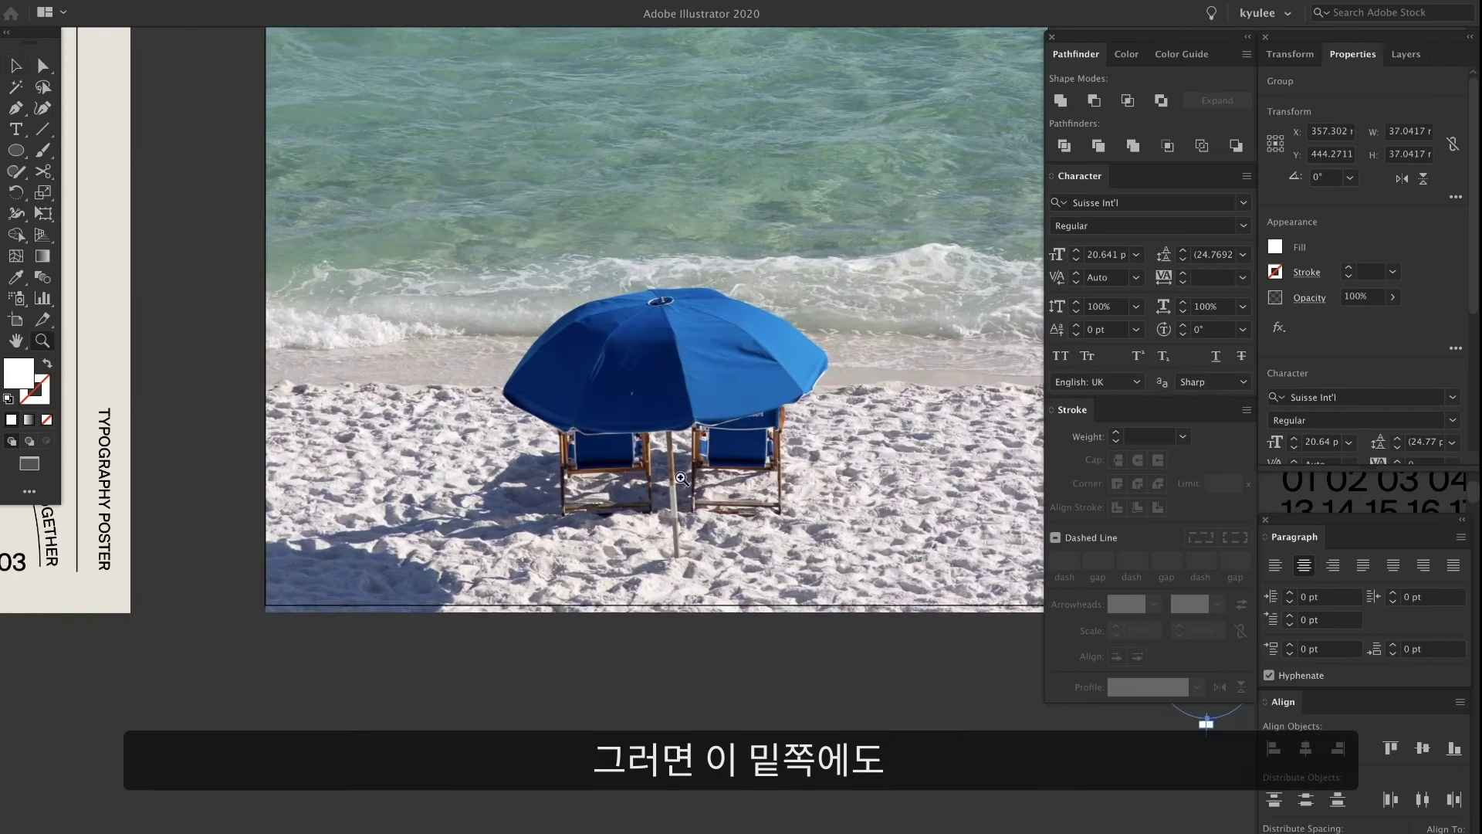
{"action": "mouse_move", "coordinate": [621, 473]}
{"action": "left_mouse_down"}
{"action": "mouse_move", "coordinate": [596, 473]}
{"action": "mouse_move", "coordinate": [629, 471]}
{"action": "left_mouse_up"}
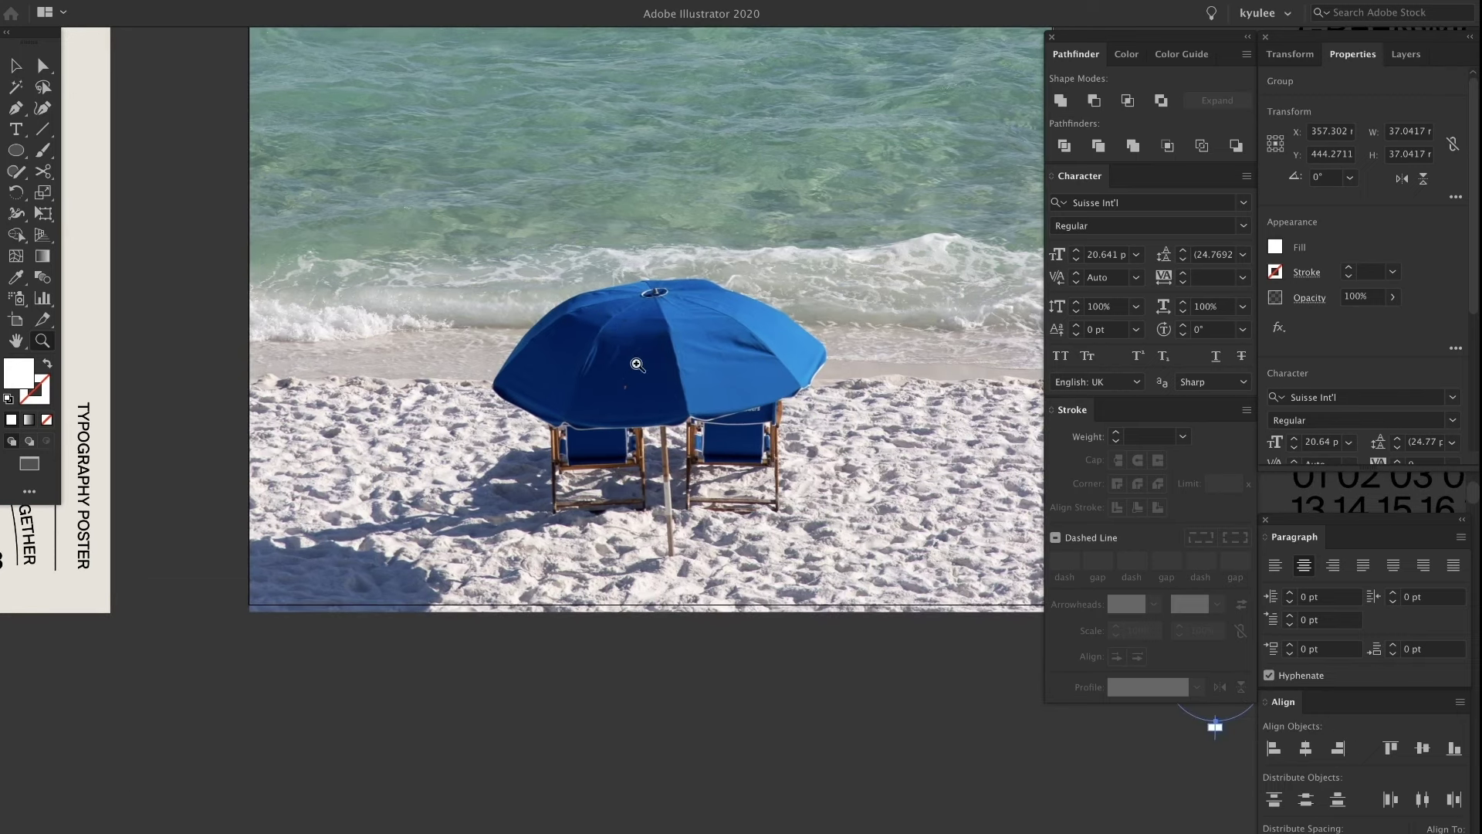
{"action": "left_click_drag", "start_coordinate": [636, 363], "coordinate": [600, 352]}
{"action": "left_click_drag", "start_coordinate": [698, 278], "coordinate": [646, 578]}
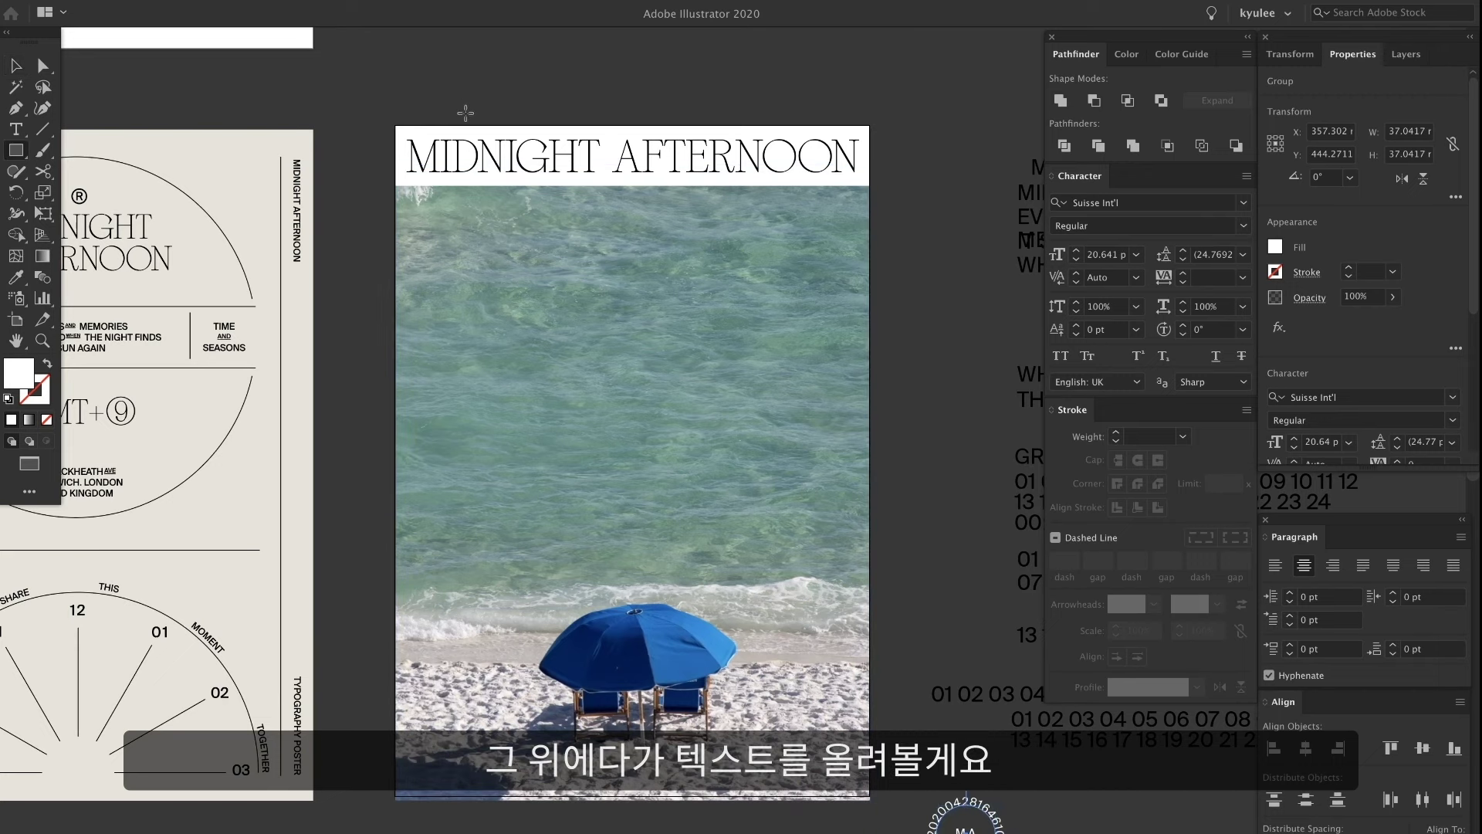
{"action": "left_click_drag", "start_coordinate": [395, 126], "coordinate": [867, 183]}
{"action": "key", "text": "v"}
{"action": "left_click_drag", "start_coordinate": [771, 156], "coordinate": [774, 774]}
{"action": "left_click", "coordinate": [956, 763]}
Shorten the photo's clipping mask to about 381.9 mm high so its lower edge meets the artboard's bottom edge.
{"action": "key", "text": "z"}
{"action": "left_click_drag", "start_coordinate": [693, 824], "coordinate": [982, 771]}
{"action": "left_click_drag", "start_coordinate": [560, 765], "coordinate": [645, 717]}
{"action": "key", "text": "v"}
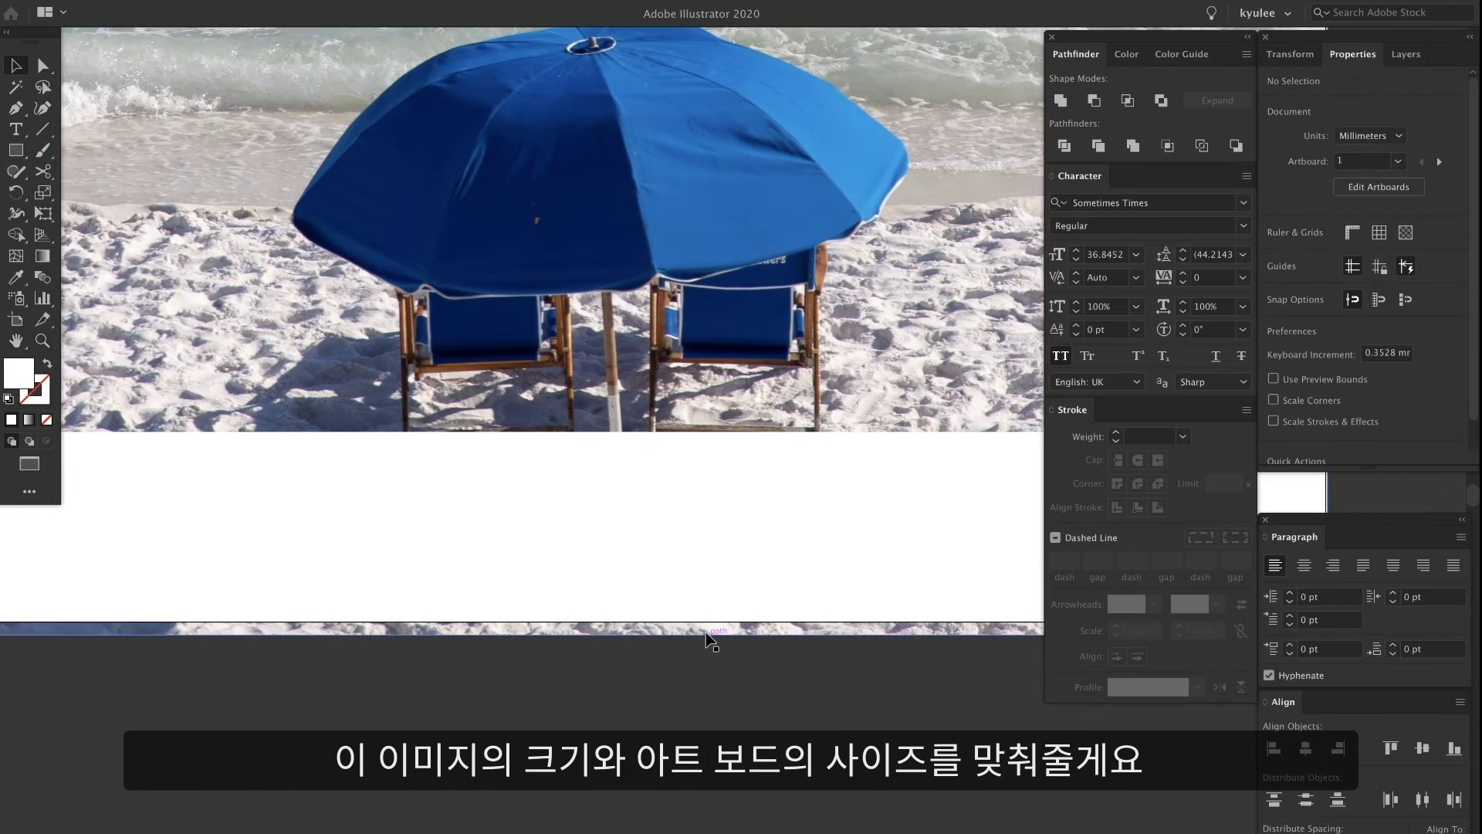
{"action": "left_click", "coordinate": [705, 632]}
{"action": "double_click", "coordinate": [776, 634]}
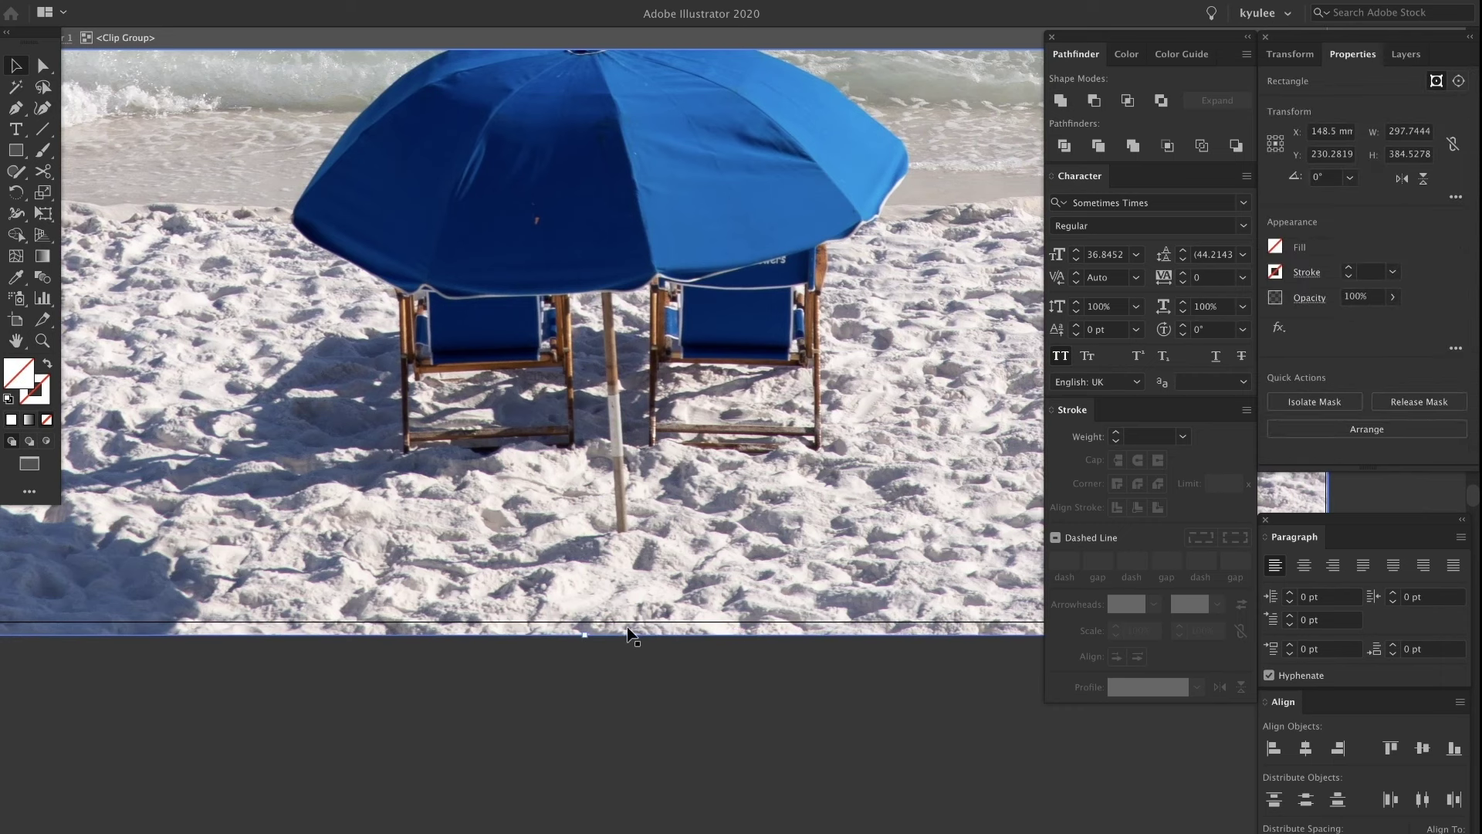
{"action": "double_click", "coordinate": [605, 642]}
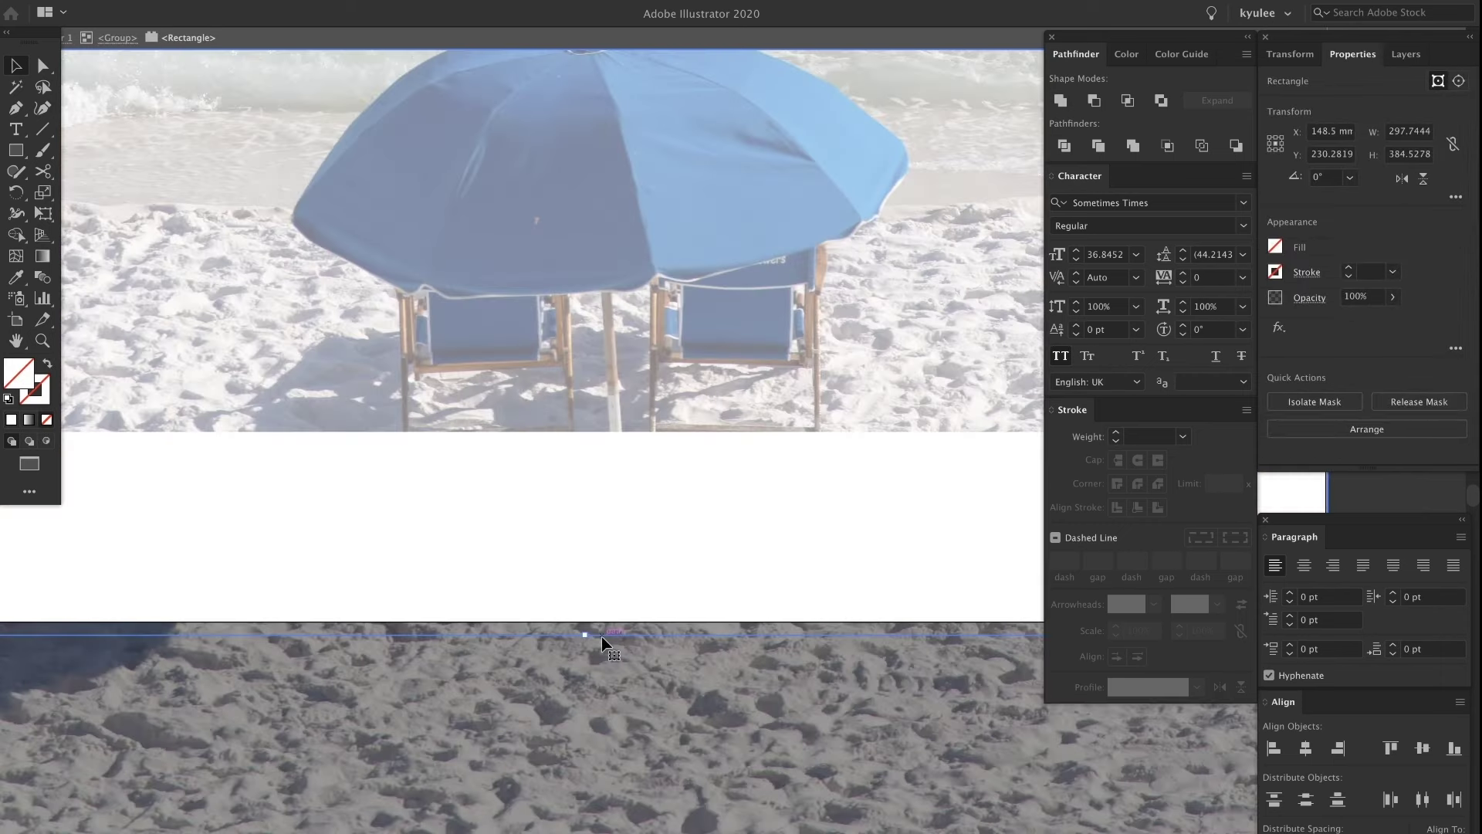
{"action": "left_click_drag", "start_coordinate": [586, 640], "coordinate": [586, 621]}
{"action": "key", "text": "z"}
{"action": "left_click_drag", "start_coordinate": [819, 503], "coordinate": [600, 577]}
{"action": "key", "text": "v"}
{"action": "double_click", "coordinate": [803, 719]}
Enter the photo's clip group and shift the beach image slightly upward inside its mask.
{"action": "left_click_drag", "start_coordinate": [776, 402], "coordinate": [700, 614]}
{"action": "key", "text": "z"}
{"action": "left_click_drag", "start_coordinate": [607, 689], "coordinate": [702, 618]}
{"action": "key", "text": "v"}
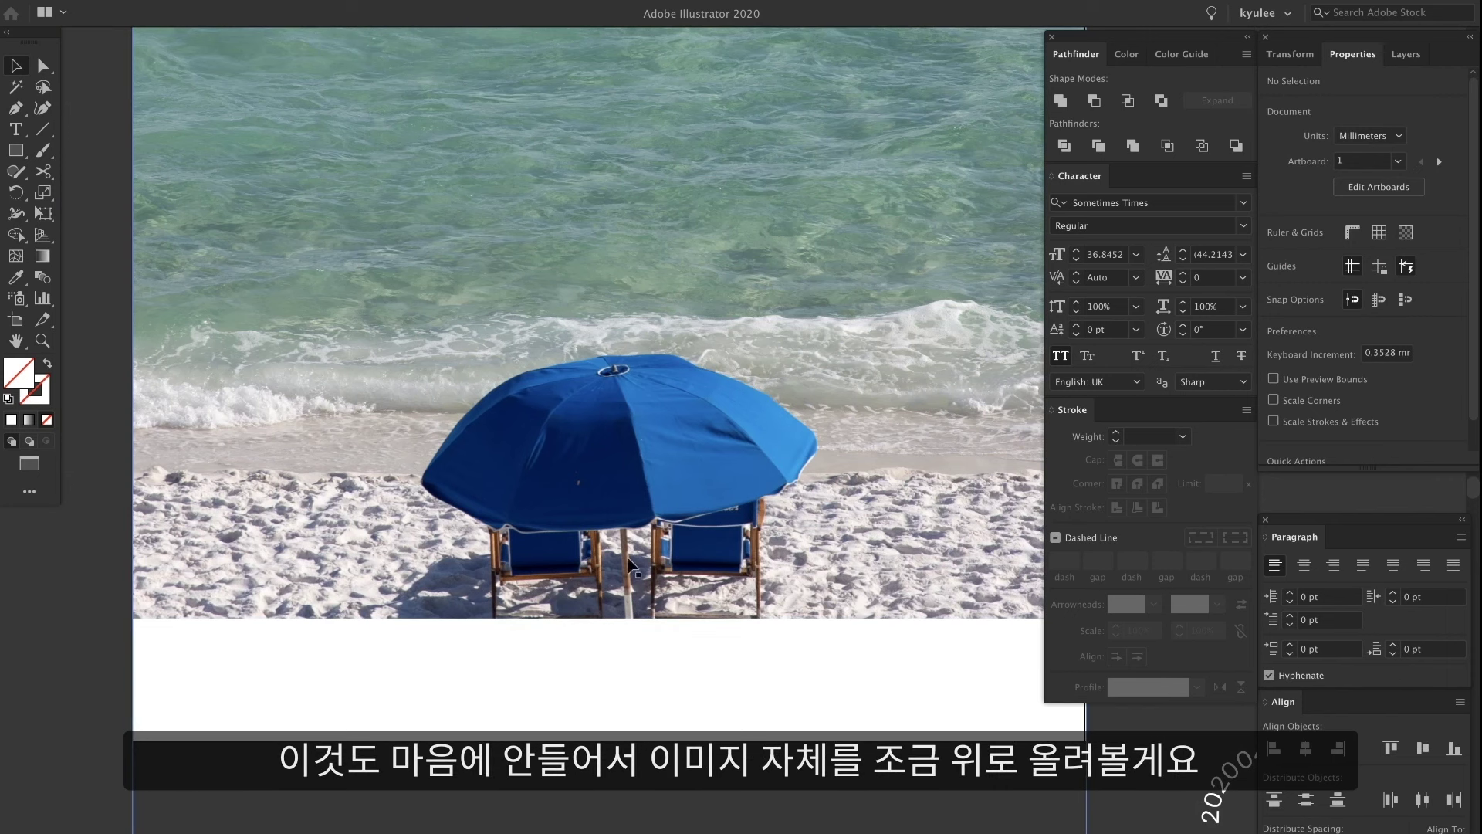
{"action": "left_click", "coordinate": [693, 554]}
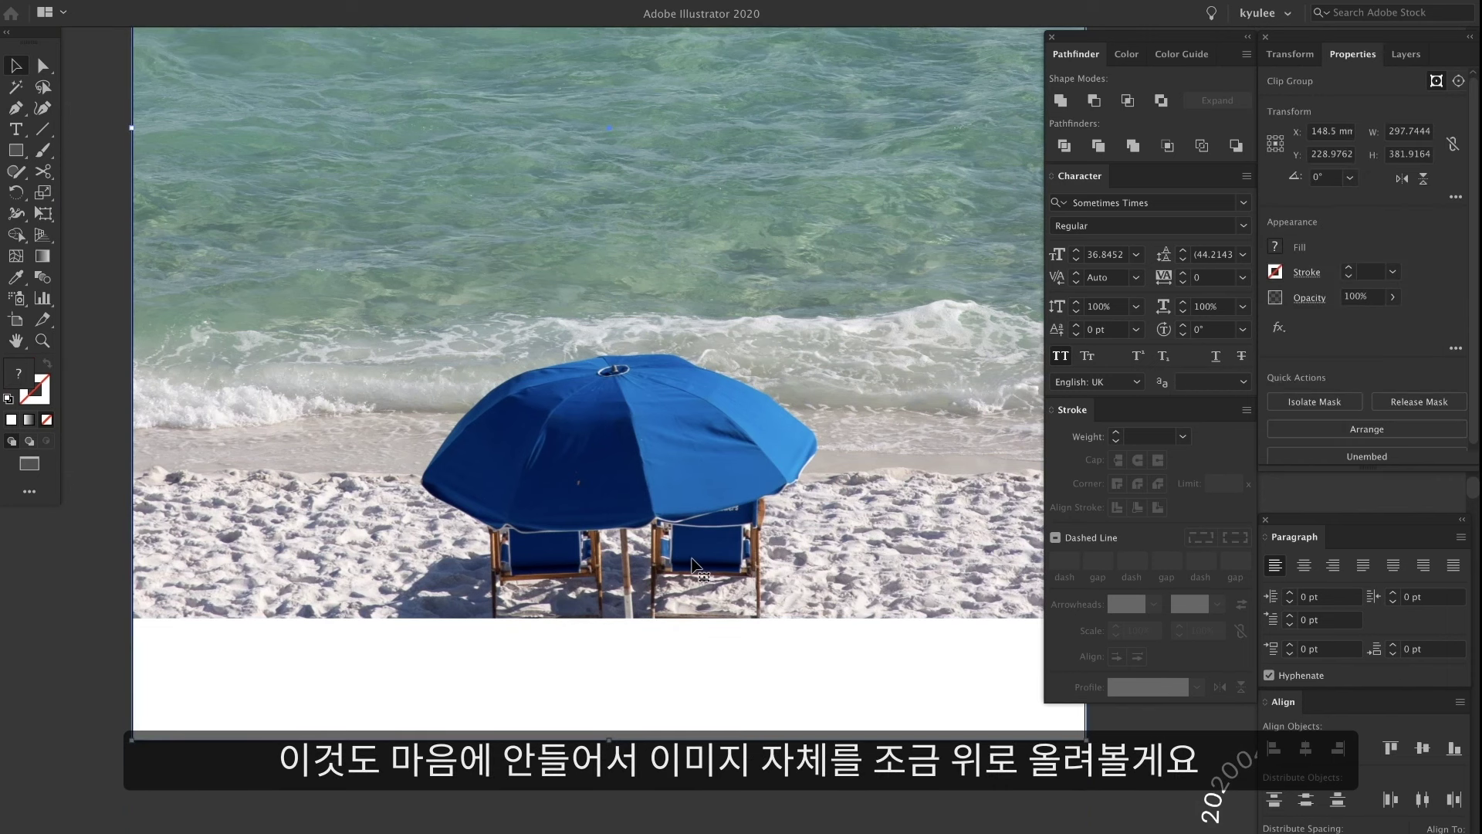
{"action": "double_click", "coordinate": [691, 570]}
{"action": "left_click_drag", "start_coordinate": [659, 619], "coordinate": [662, 589]}
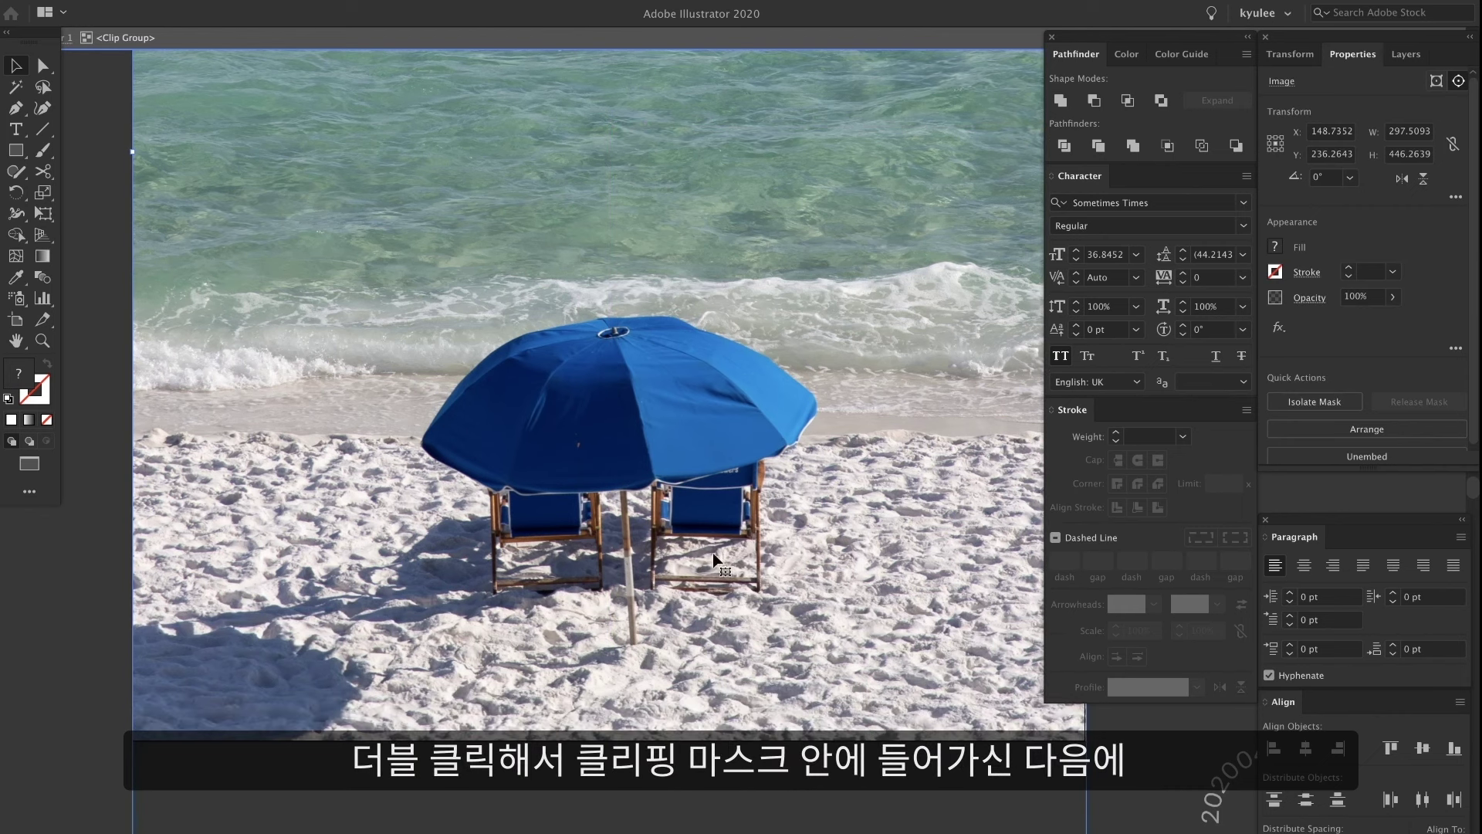
{"action": "left_click_drag", "start_coordinate": [634, 473], "coordinate": [588, 499]}
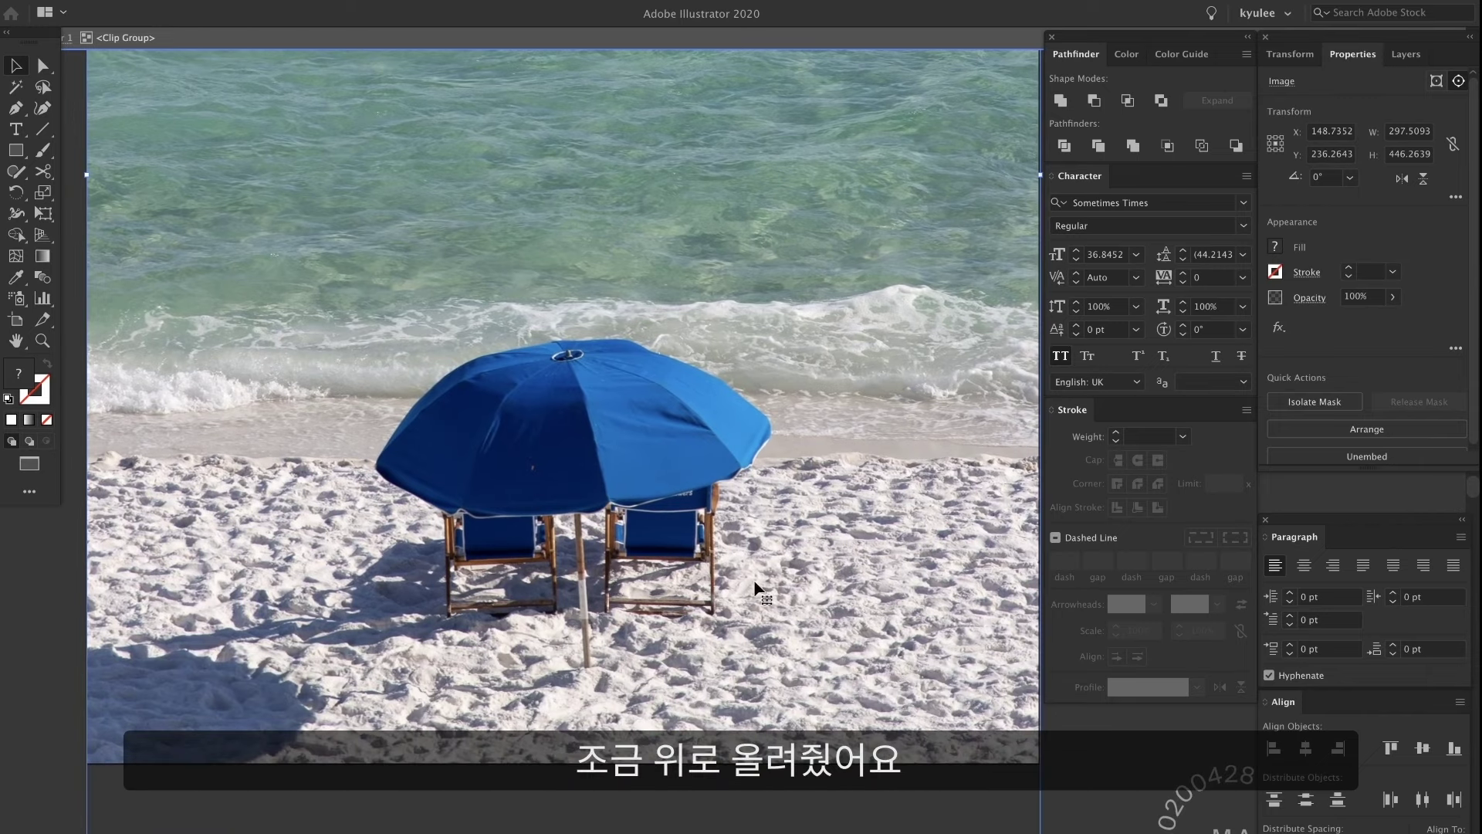
Leave the clip group and move the circular M.A badge onto the middle of the white band along the poster's bottom edge.
{"action": "double_click", "coordinate": [689, 719]}
{"action": "mouse_move", "coordinate": [616, 599]}
{"action": "left_mouse_down"}
{"action": "mouse_move", "coordinate": [585, 646]}
{"action": "mouse_move", "coordinate": [582, 608]}
{"action": "mouse_move", "coordinate": [609, 593]}
{"action": "left_mouse_up"}
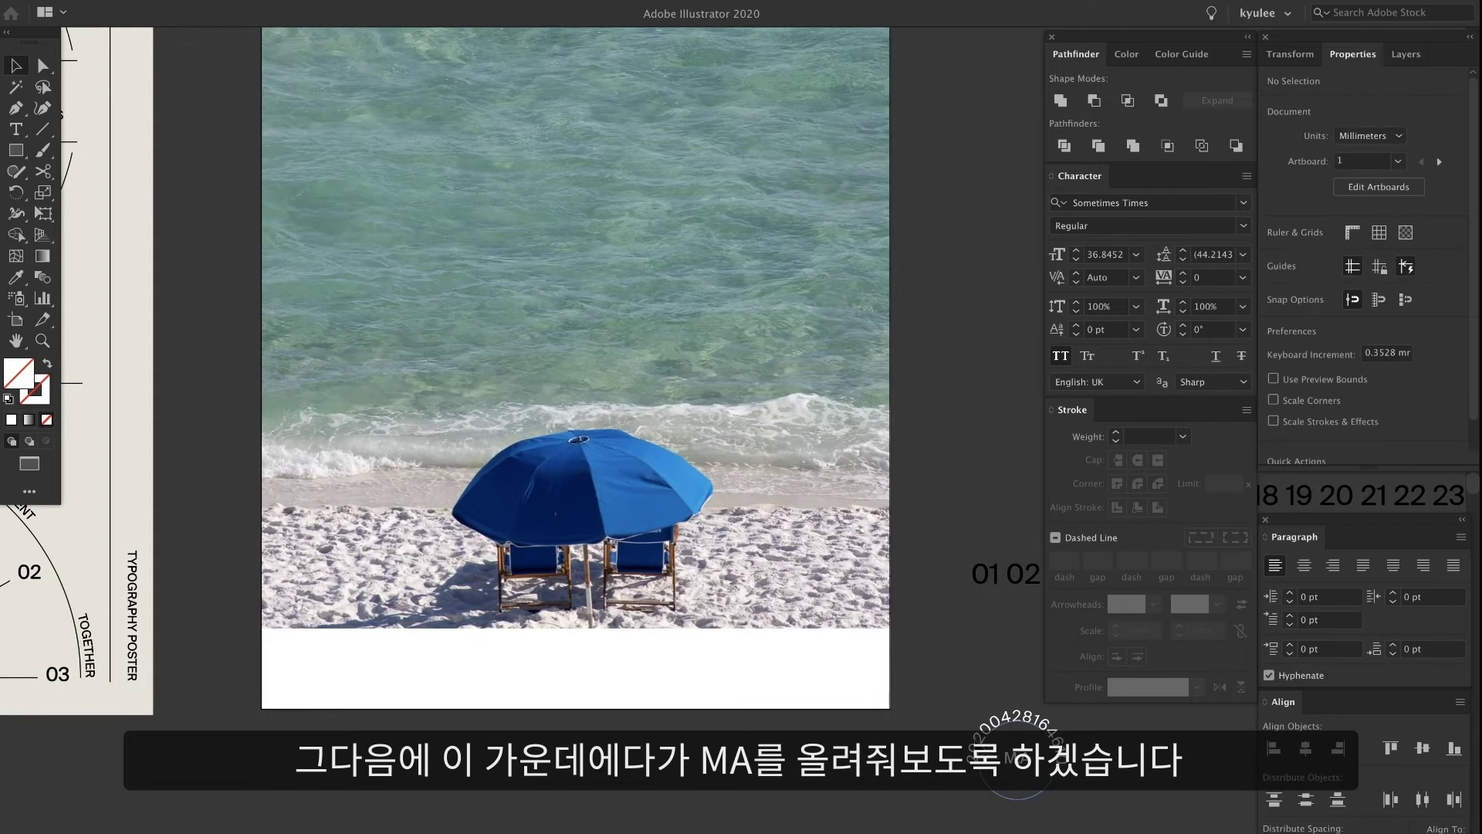
{"action": "left_click_drag", "start_coordinate": [1045, 739], "coordinate": [597, 668]}
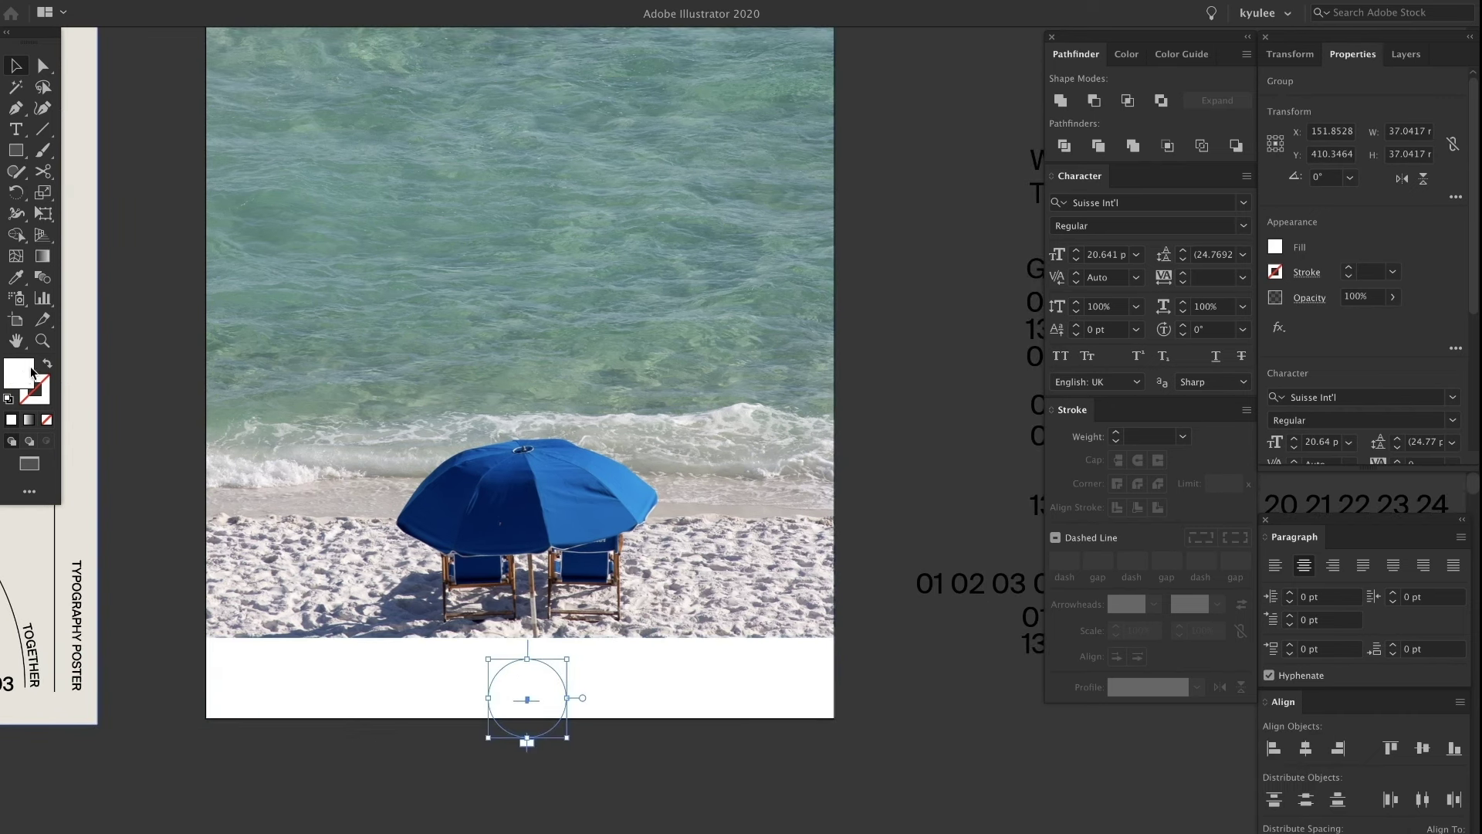
Fill the circular M.A badge with black (000000) and bring it to the front of the stack.
{"action": "double_click", "coordinate": [23, 374]}
{"action": "left_click_drag", "start_coordinate": [528, 524], "coordinate": [500, 583]}
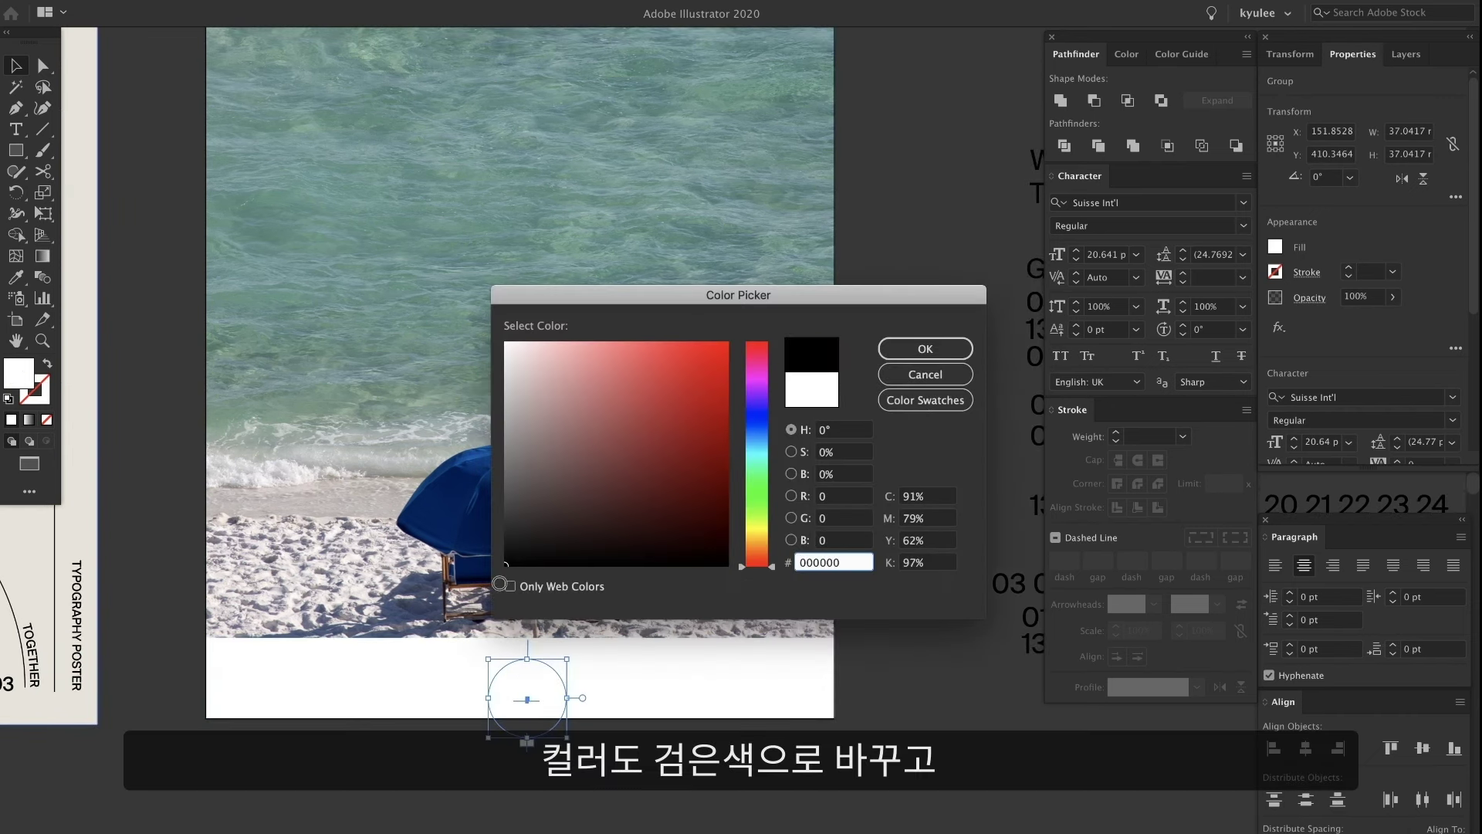
{"action": "key", "text": "Return"}
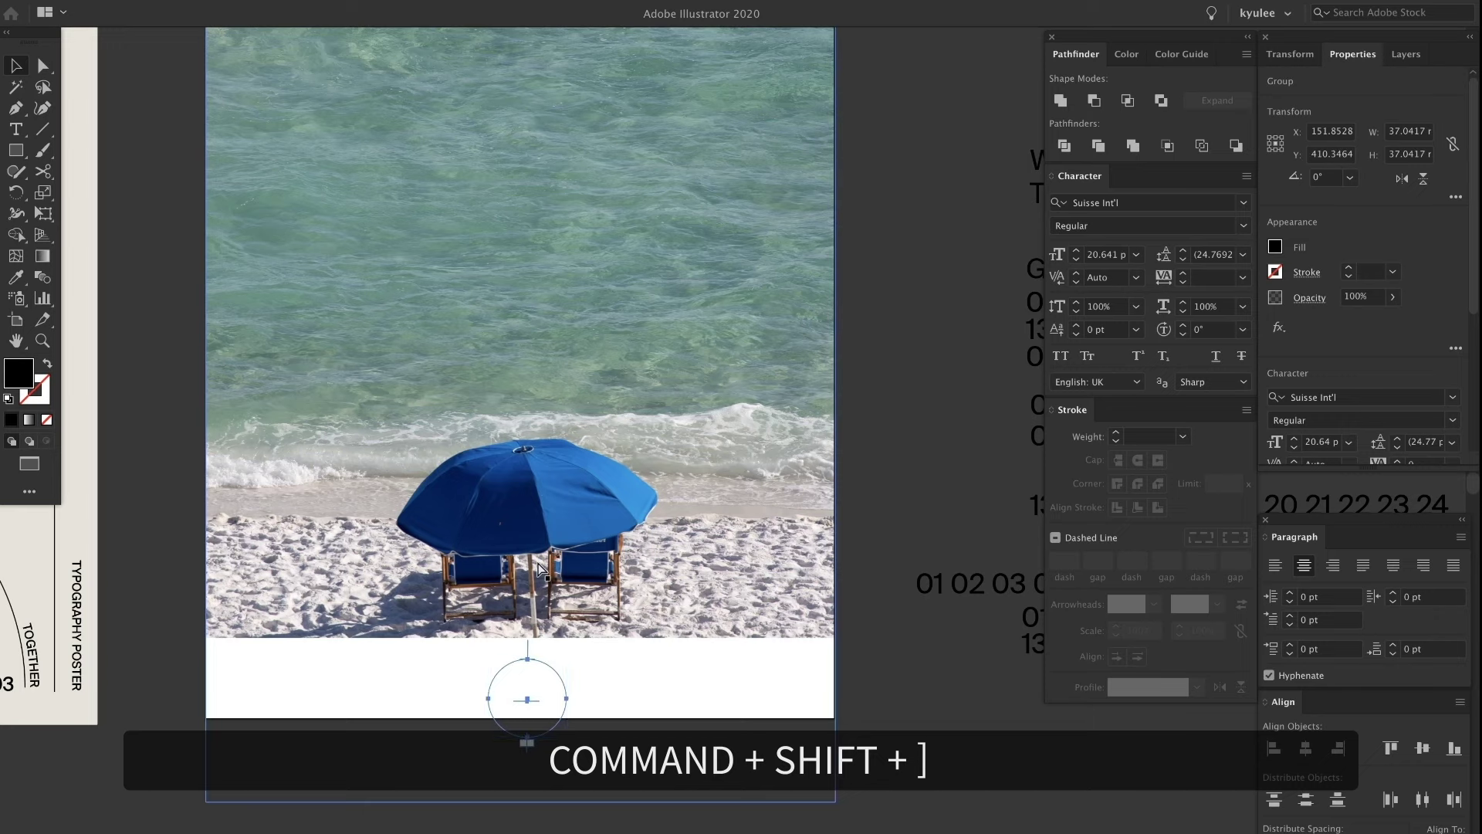
{"action": "key", "text": "shift+super+]"}
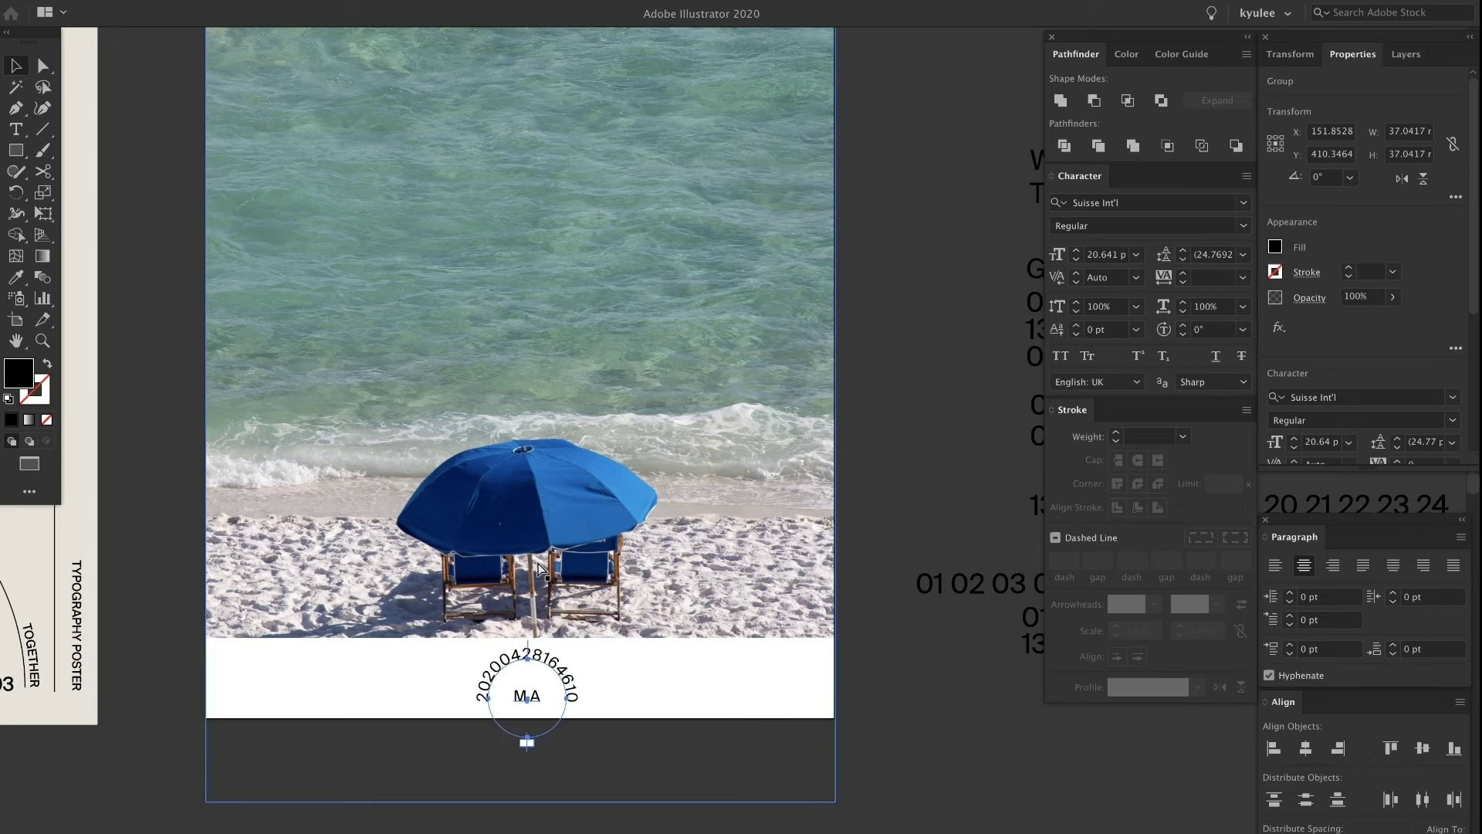
{"action": "left_click", "coordinate": [957, 432]}
Examine the poster at several magnifications, checking the balance of the title, photo and the bottom band's empty ends.
{"action": "key", "text": "z"}
{"action": "left_click_drag", "start_coordinate": [518, 698], "coordinate": [617, 679]}
{"action": "key", "text": "v"}
{"action": "left_click", "coordinate": [586, 687]}
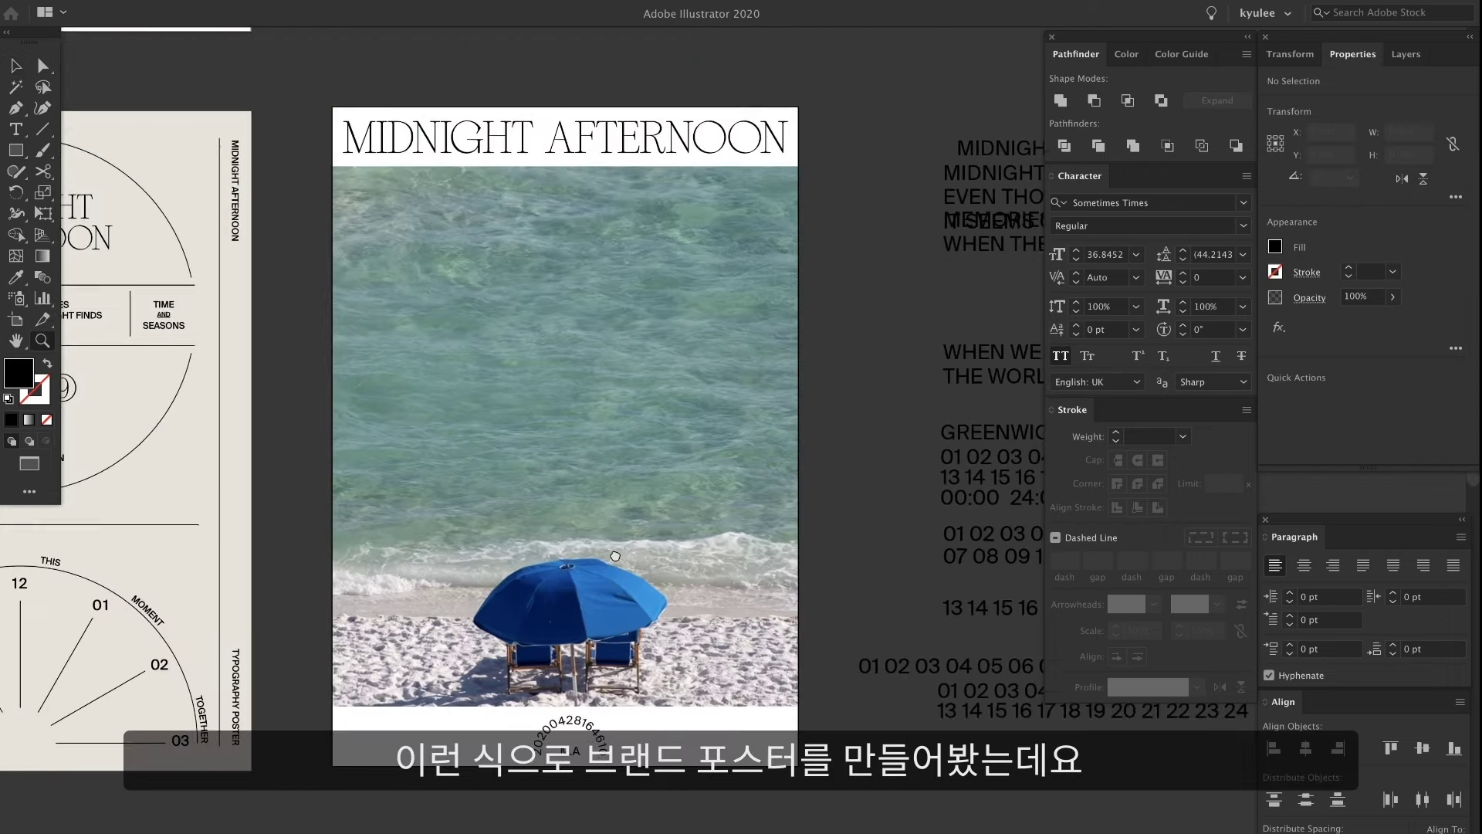
{"action": "left_click_drag", "start_coordinate": [615, 556], "coordinate": [634, 521]}
{"action": "left_click_drag", "start_coordinate": [738, 494], "coordinate": [672, 484]}
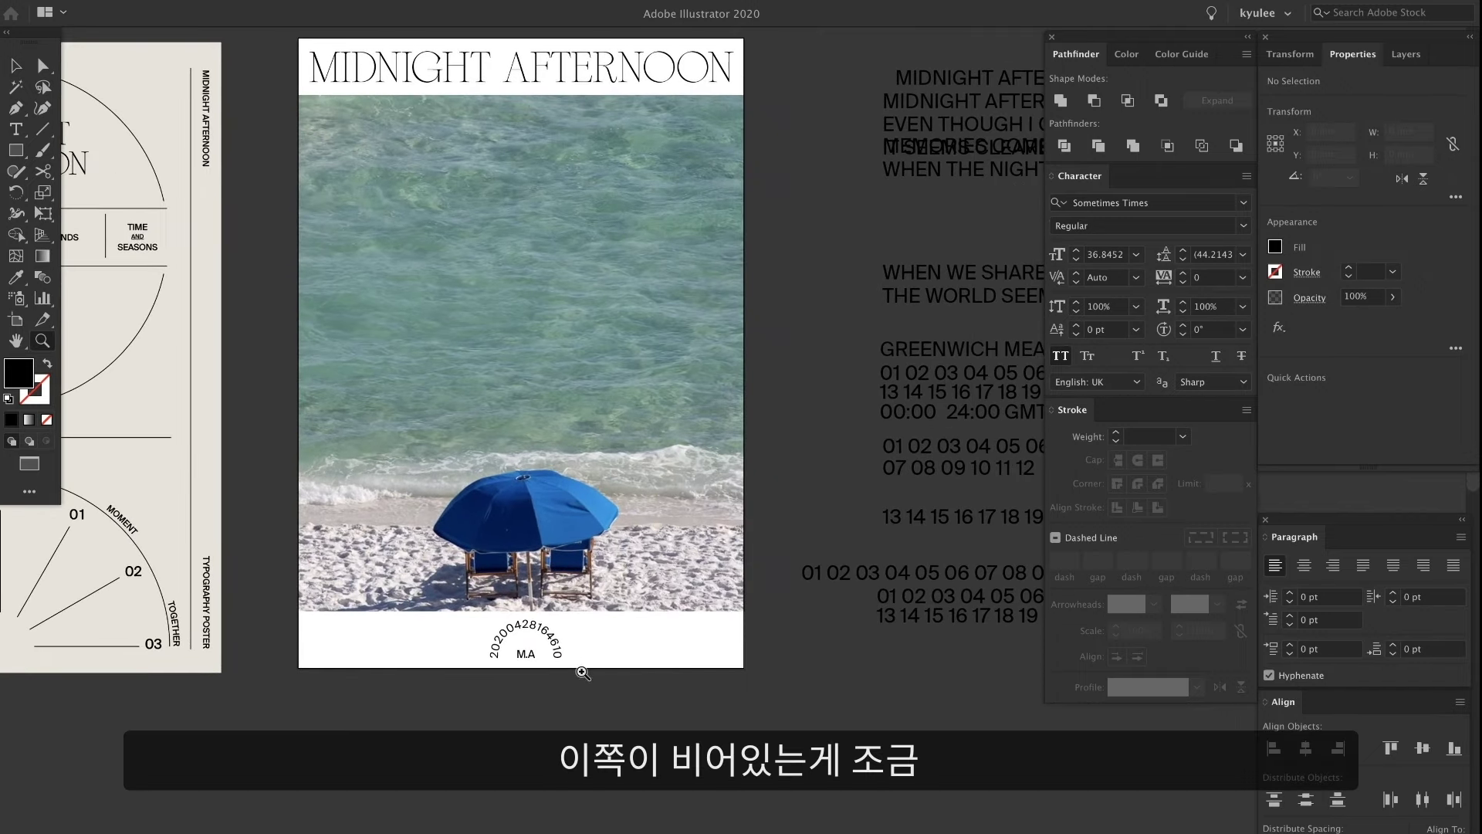
{"action": "scroll", "coordinate": [583, 673], "scroll_direction": "up", "scroll_amount": 1}
{"action": "key", "text": "v"}
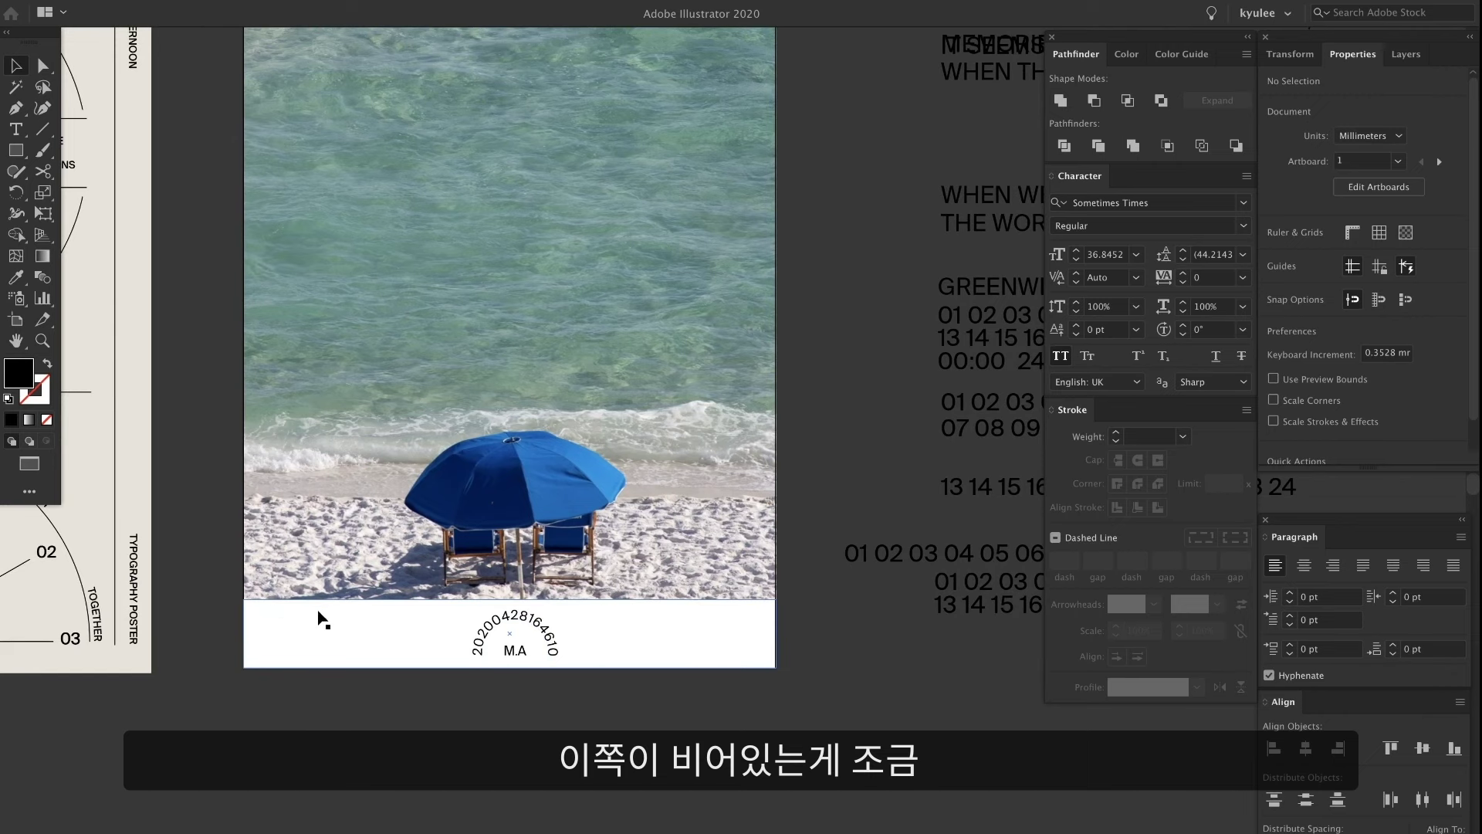
{"action": "key", "text": "z"}
{"action": "scroll", "coordinate": [718, 662], "scroll_direction": "down", "scroll_amount": 1}
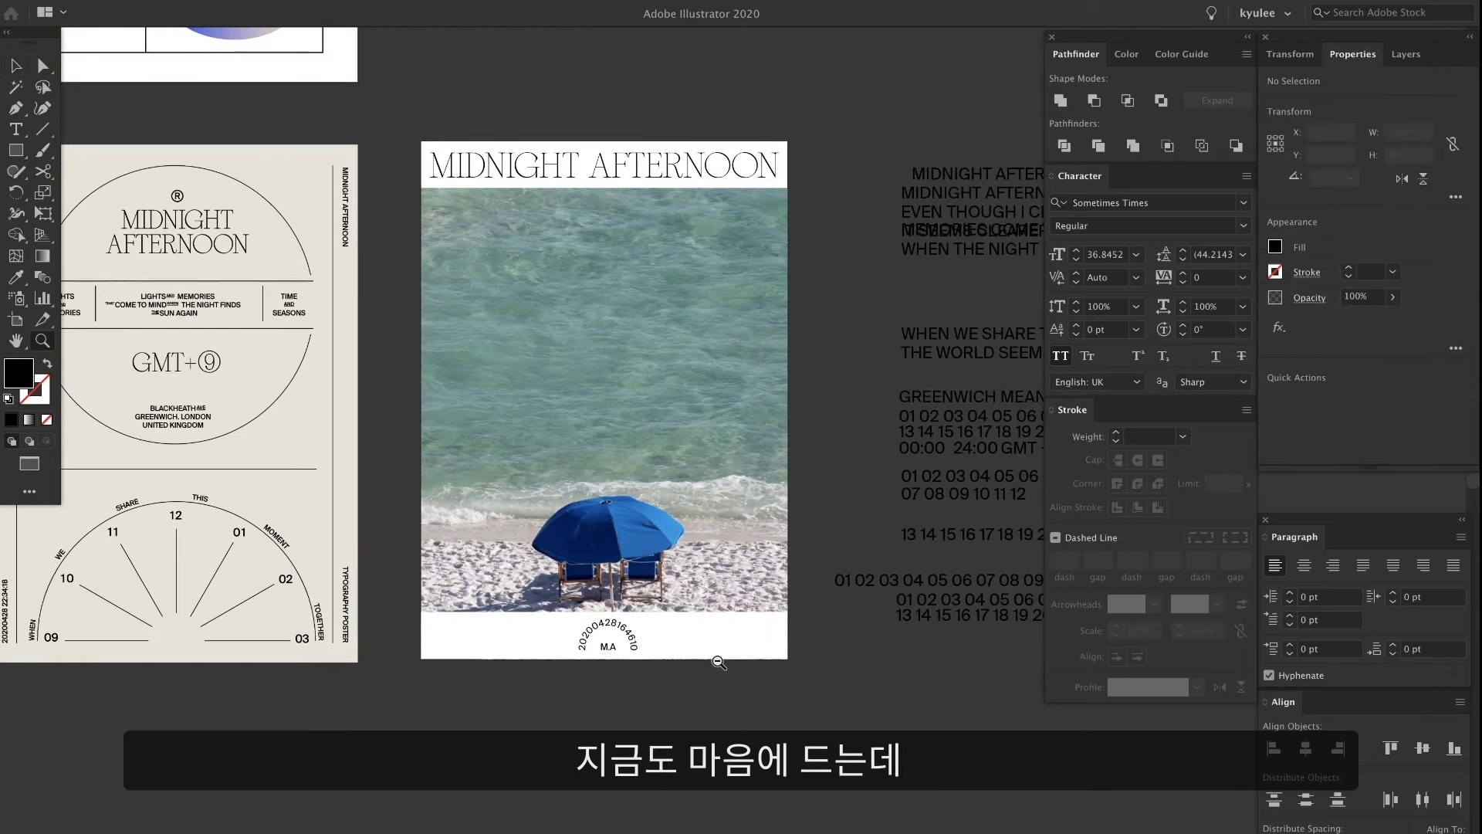
{"action": "scroll", "coordinate": [718, 661], "scroll_direction": "up", "scroll_amount": 1}
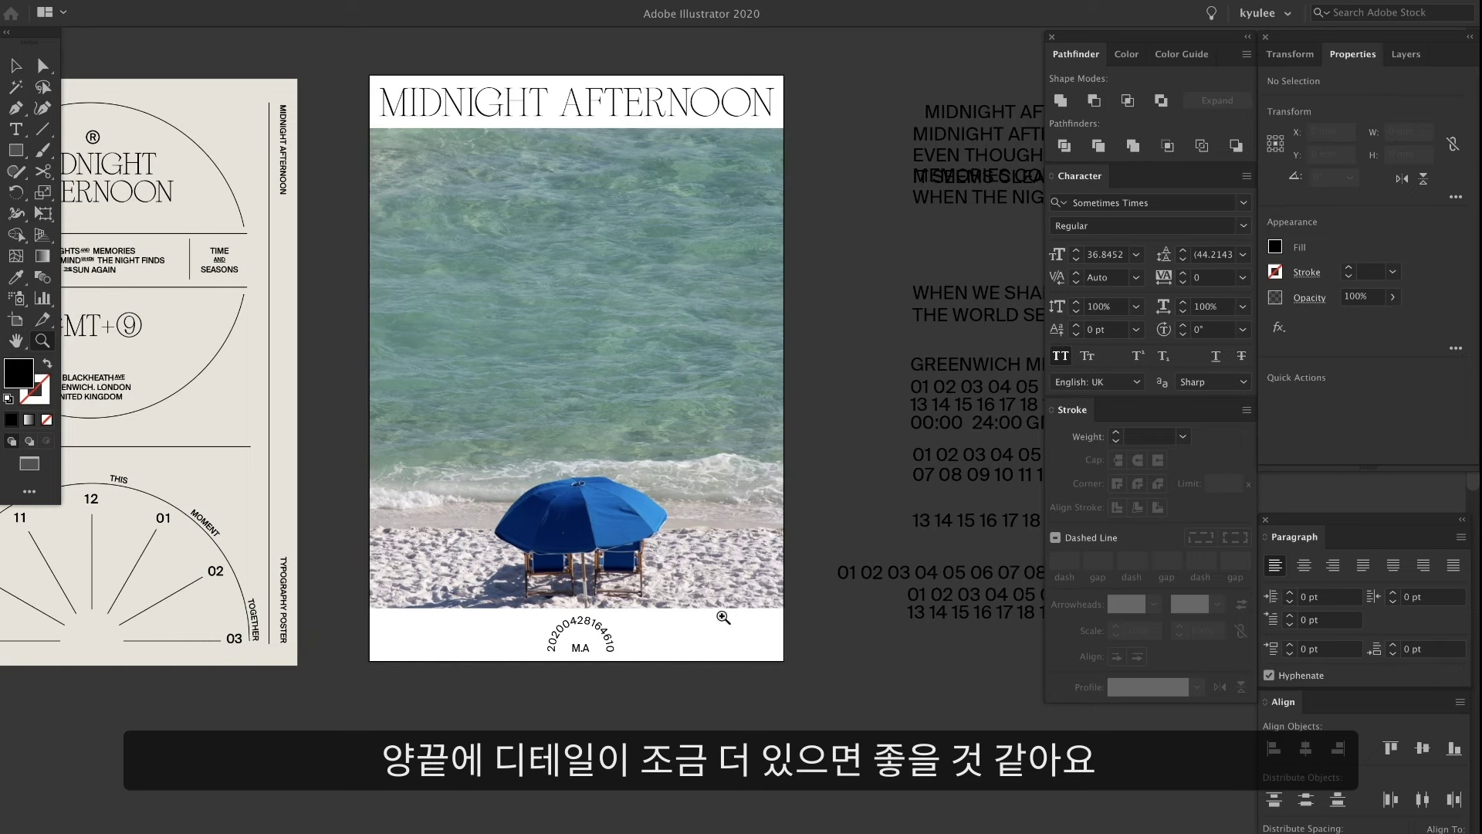
Break the WHEN WE SHARE THIS MOMENT TOGETHER caption in the bottom band into three lines: WHEN WE / SHARE THIS MOMENT / TOGETHER.
{"action": "left_click_drag", "start_coordinate": [755, 658], "coordinate": [717, 661]}
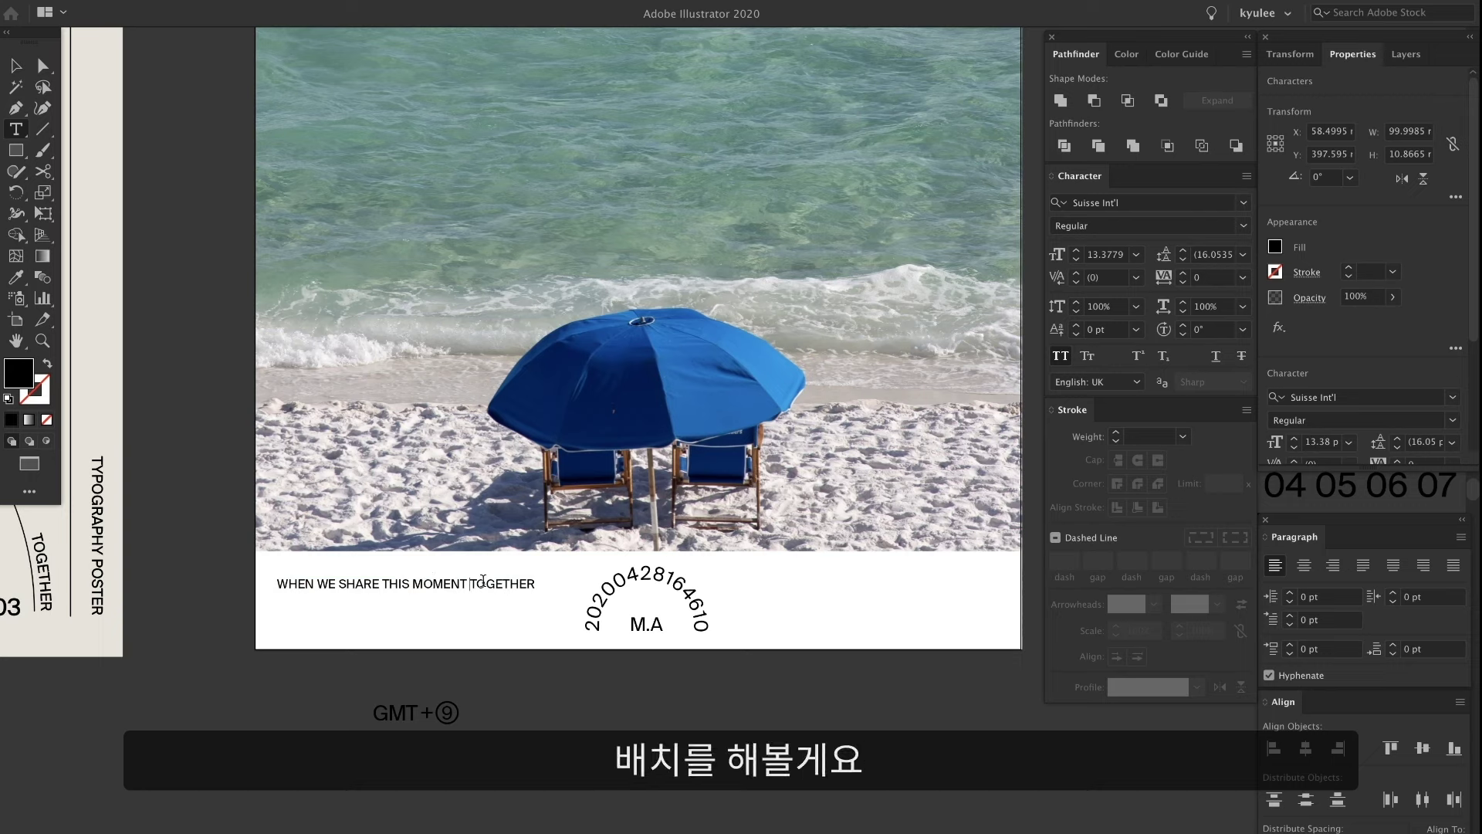
{"action": "left_click", "coordinate": [319, 584]}
{"action": "key", "text": "Return"}
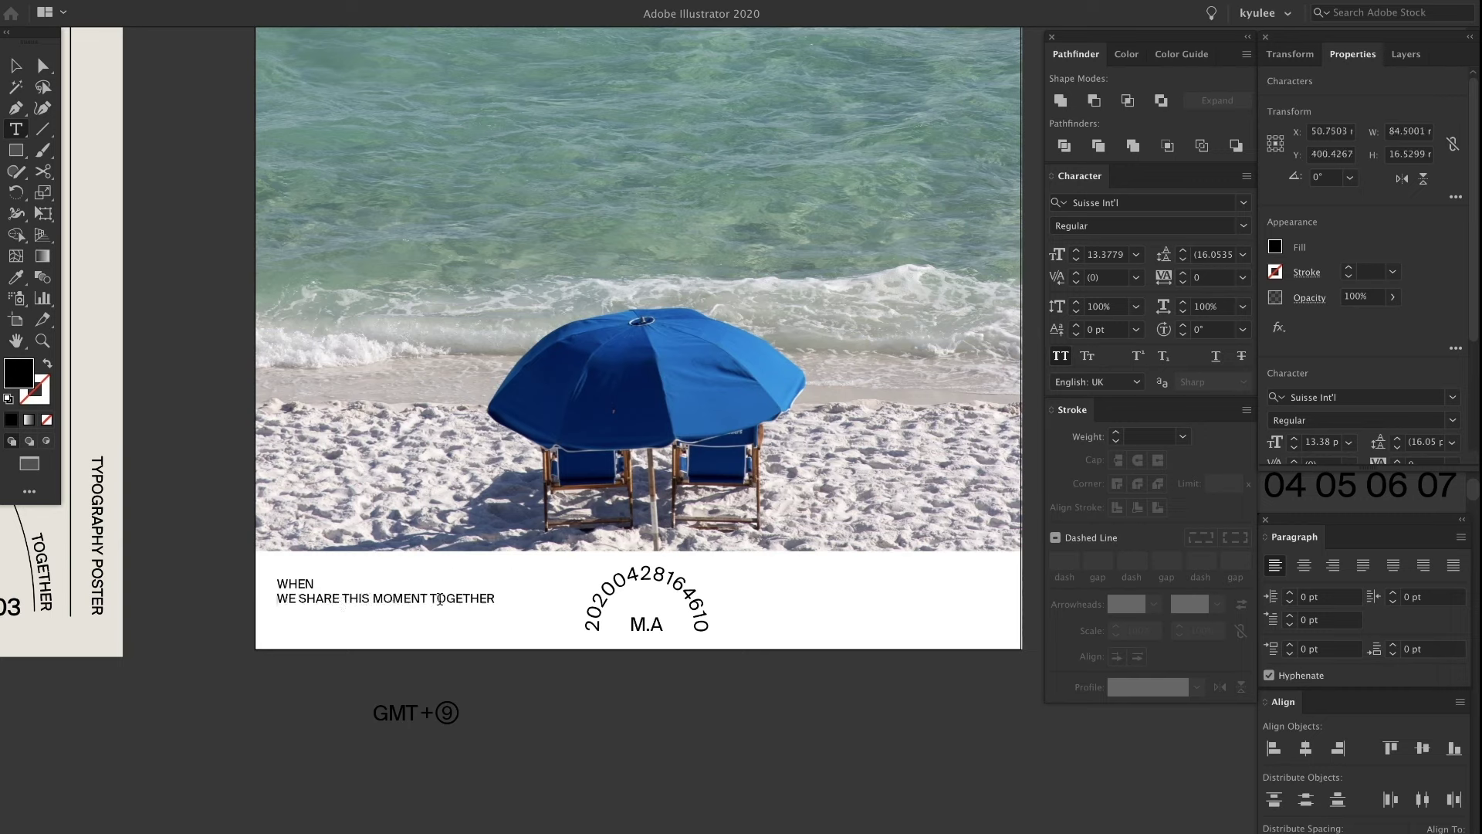
{"action": "key", "text": "Return"}
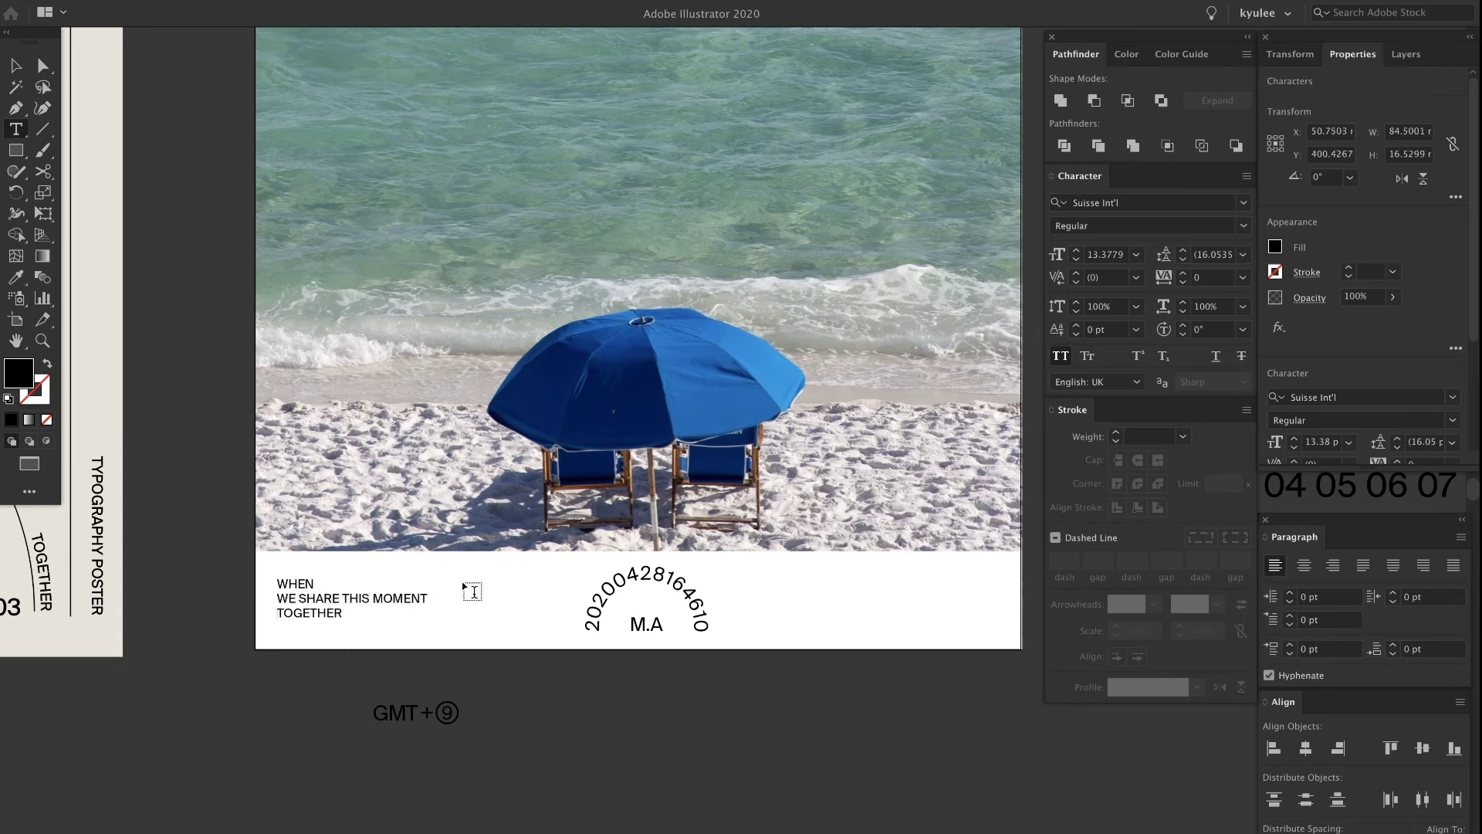
{"action": "left_click", "coordinate": [277, 598]}
{"action": "key", "text": "BackSpace"}
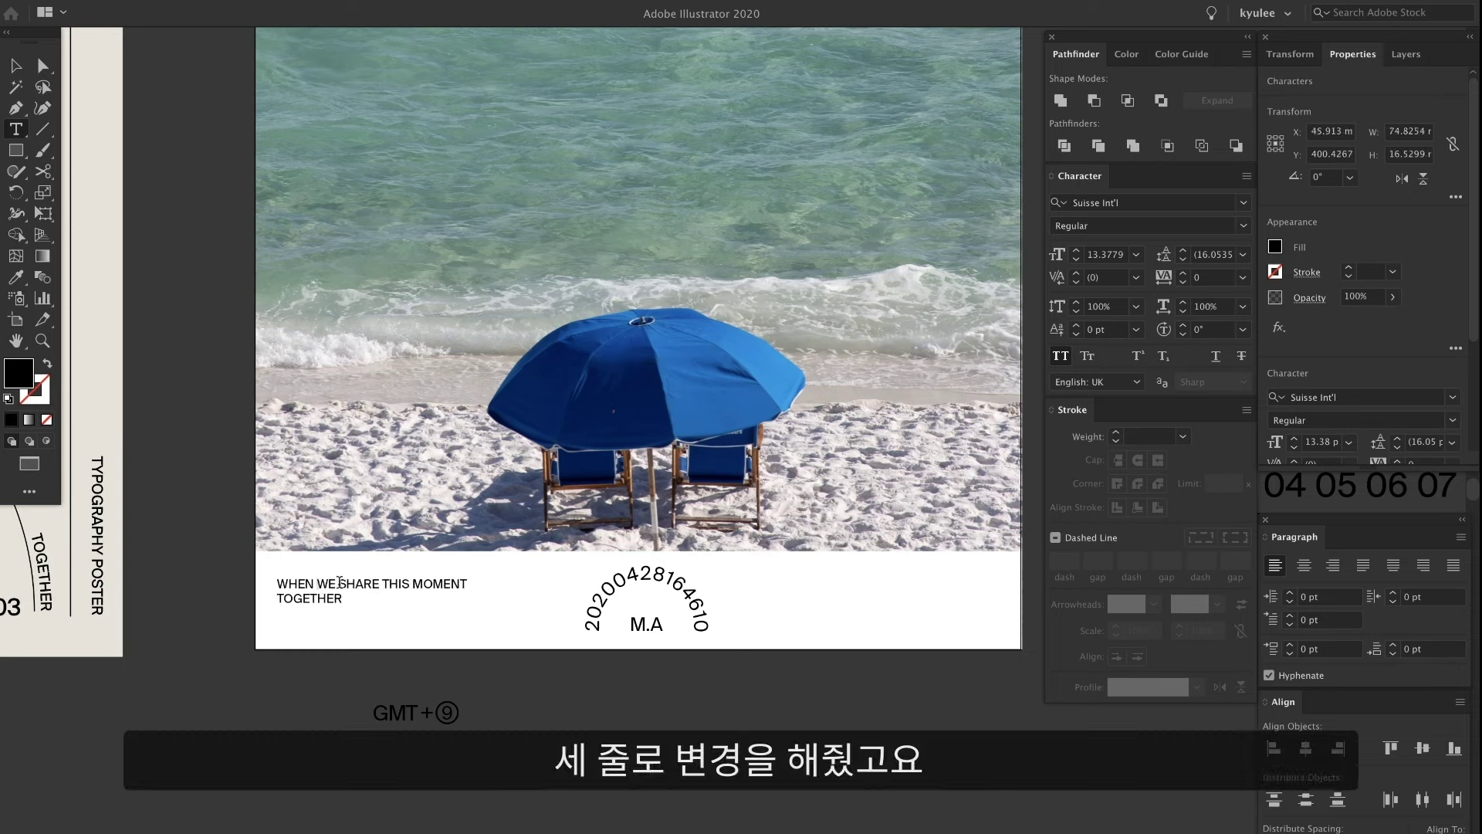
{"action": "left_click", "coordinate": [339, 584]}
{"action": "key", "text": "Return"}
{"action": "key", "text": "Escape"}
Enlarge the three-line caption to about 16 pt, centre-align it and position it near the left end of the bottom band.
{"action": "left_click_drag", "start_coordinate": [409, 605], "coordinate": [286, 601]}
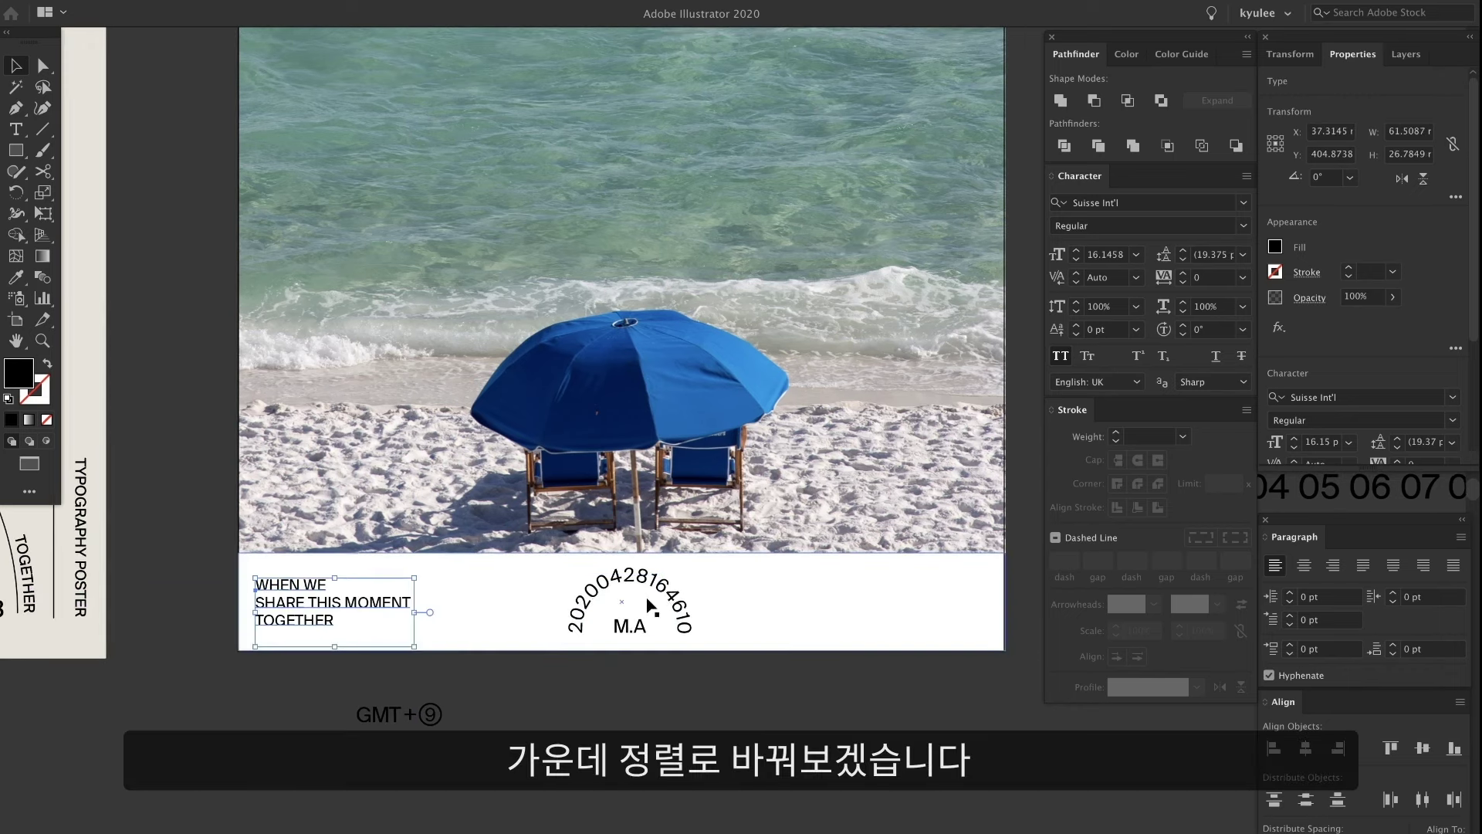
{"action": "left_click", "coordinate": [1303, 571]}
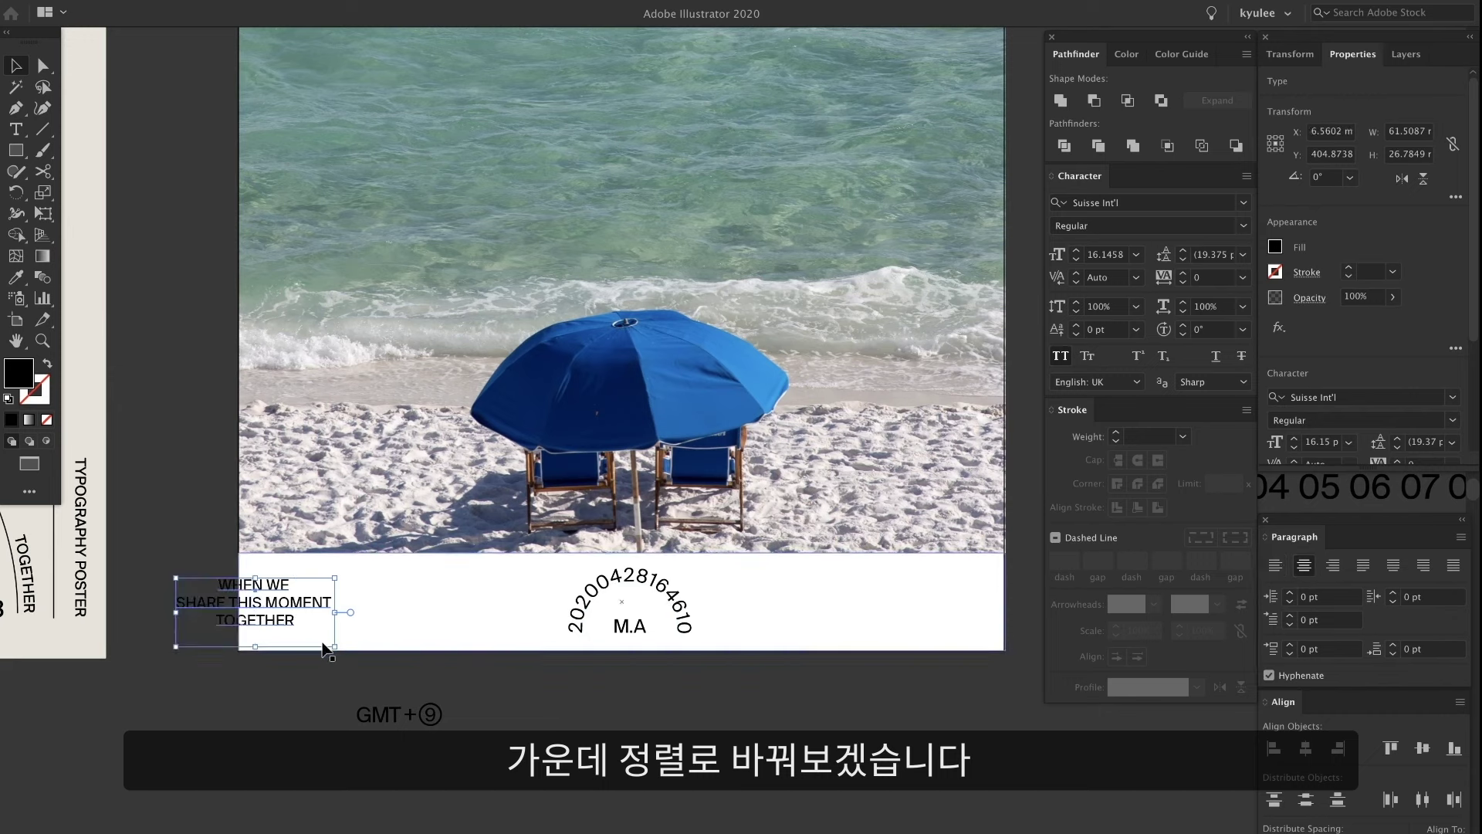
{"action": "left_click_drag", "start_coordinate": [296, 612], "coordinate": [385, 612]}
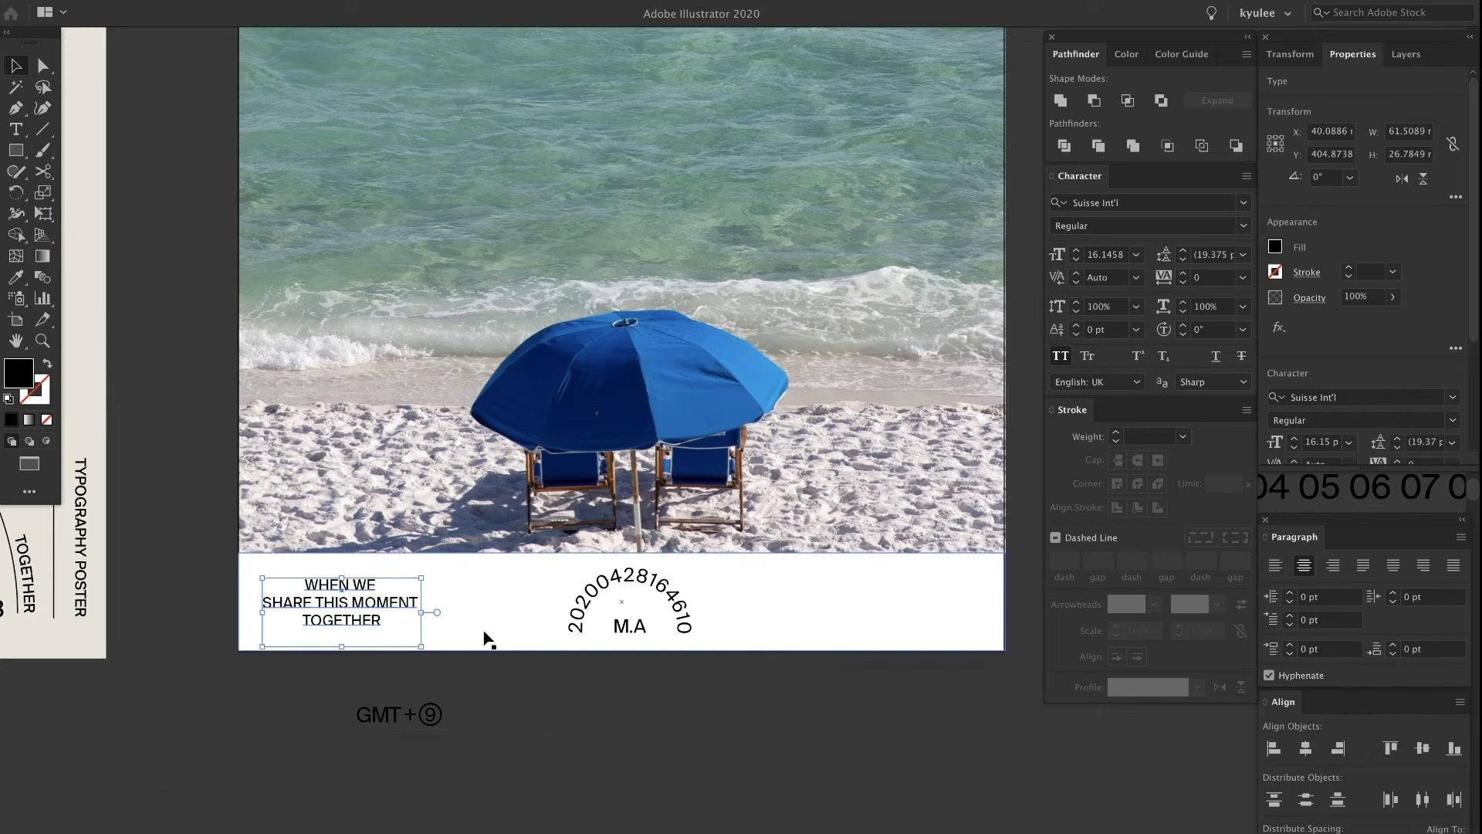
{"action": "left_click", "coordinate": [515, 706]}
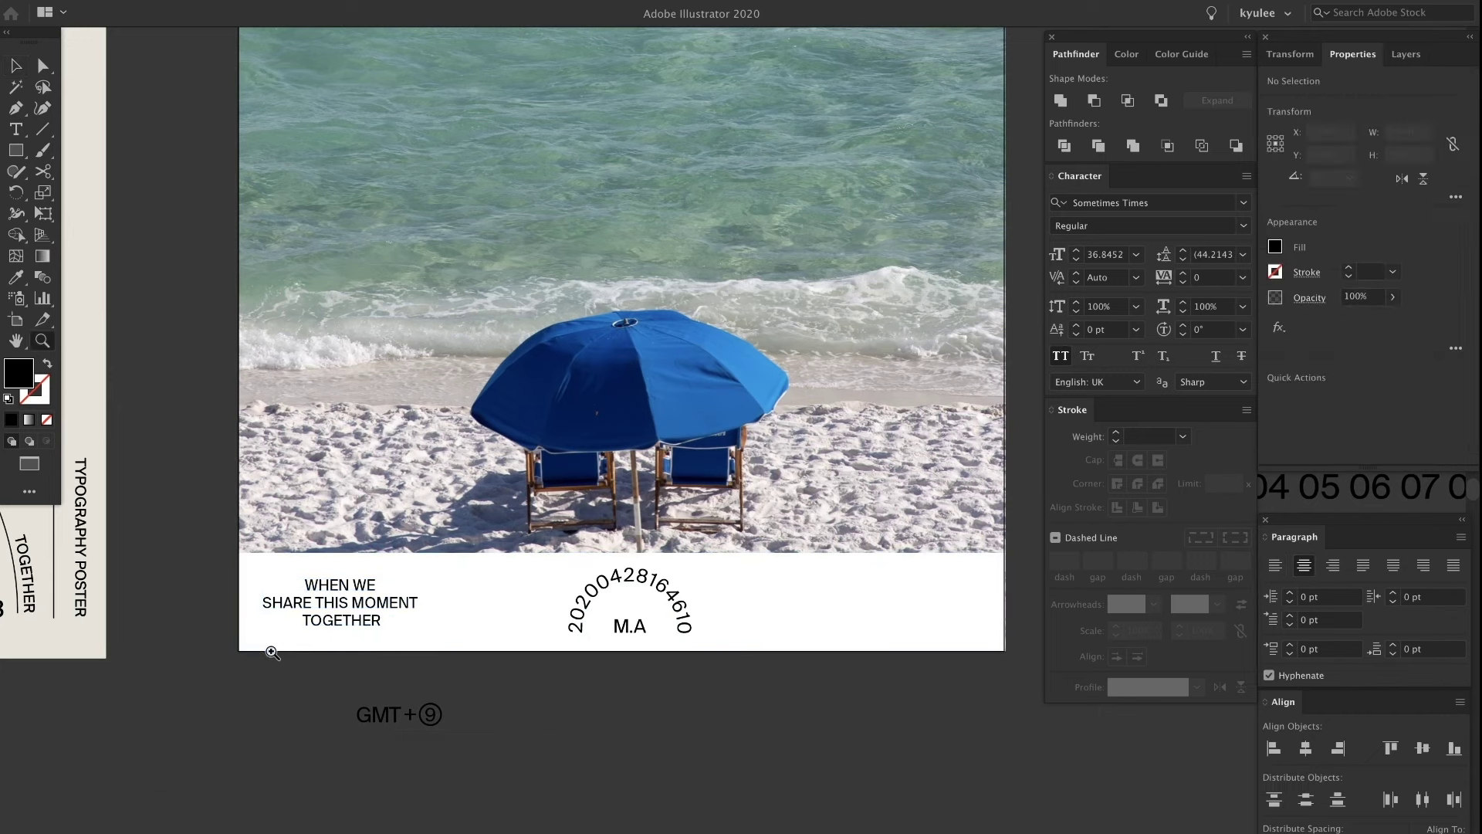
Place a copy of the centred caption near the right end of the bottom band, level with the original.
{"action": "left_click_drag", "start_coordinate": [413, 659], "coordinate": [288, 671]}
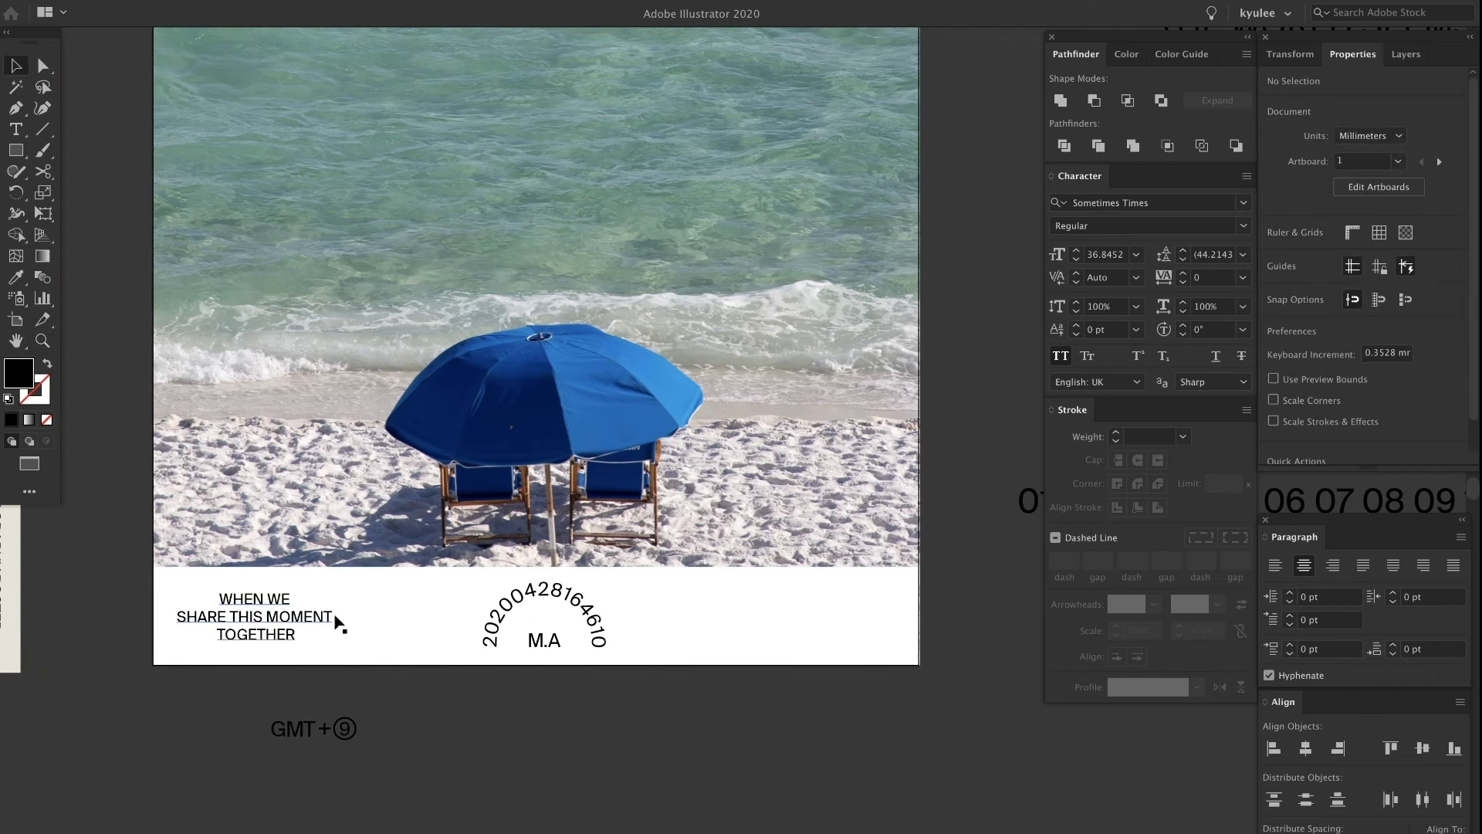
{"action": "scroll", "coordinate": [335, 618], "scroll_direction": "down", "scroll_amount": 3}
{"action": "left_click_drag", "start_coordinate": [335, 627], "coordinate": [307, 704]}
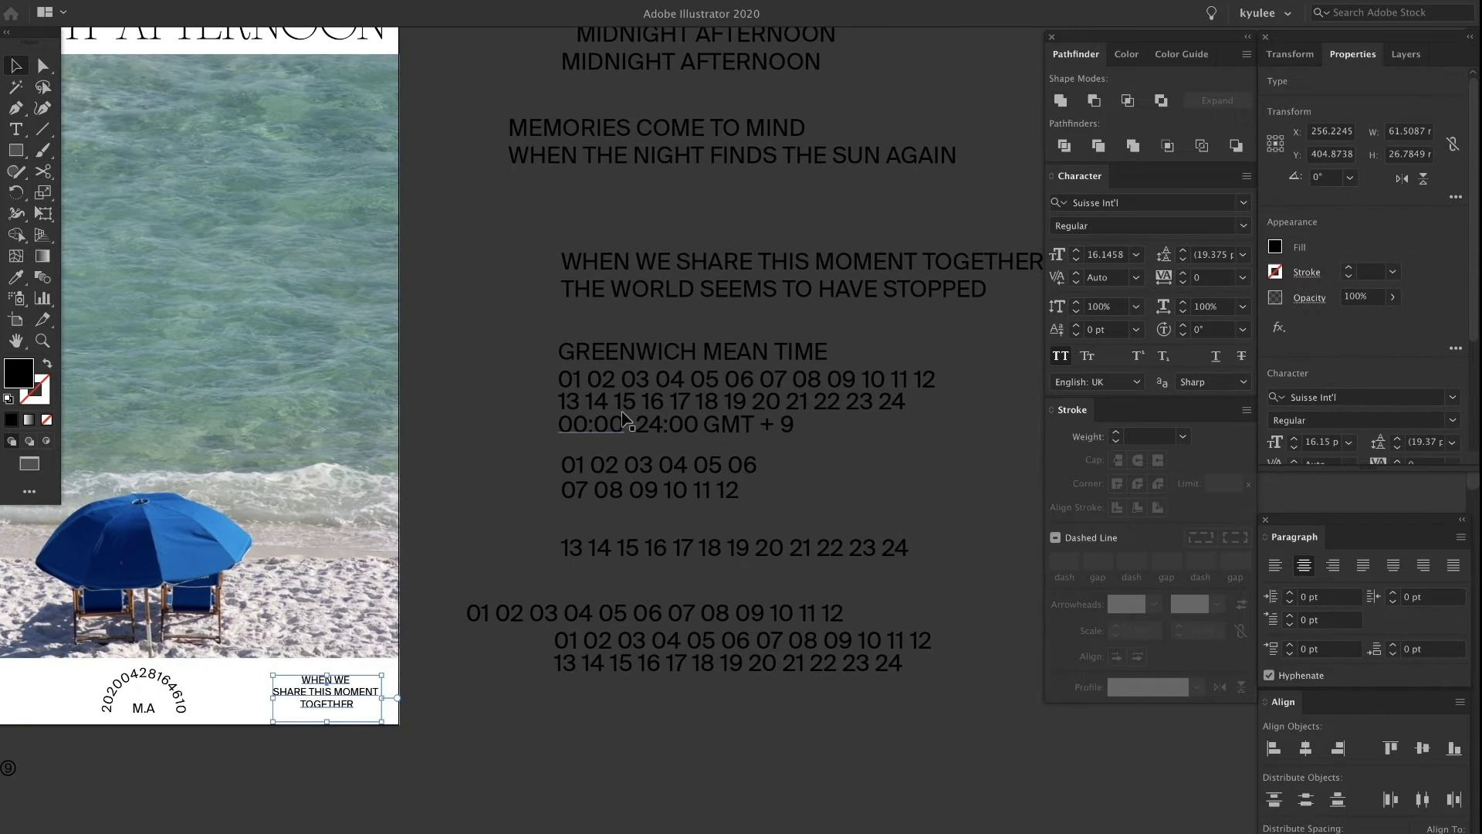
Replace the right-hand caption with THE WORLD SEEMS TO HAVE STOPPED, copied from the reference text beside the artboard.
{"action": "triple_click", "coordinate": [725, 290]}
{"action": "key", "text": "ctrl+c"}
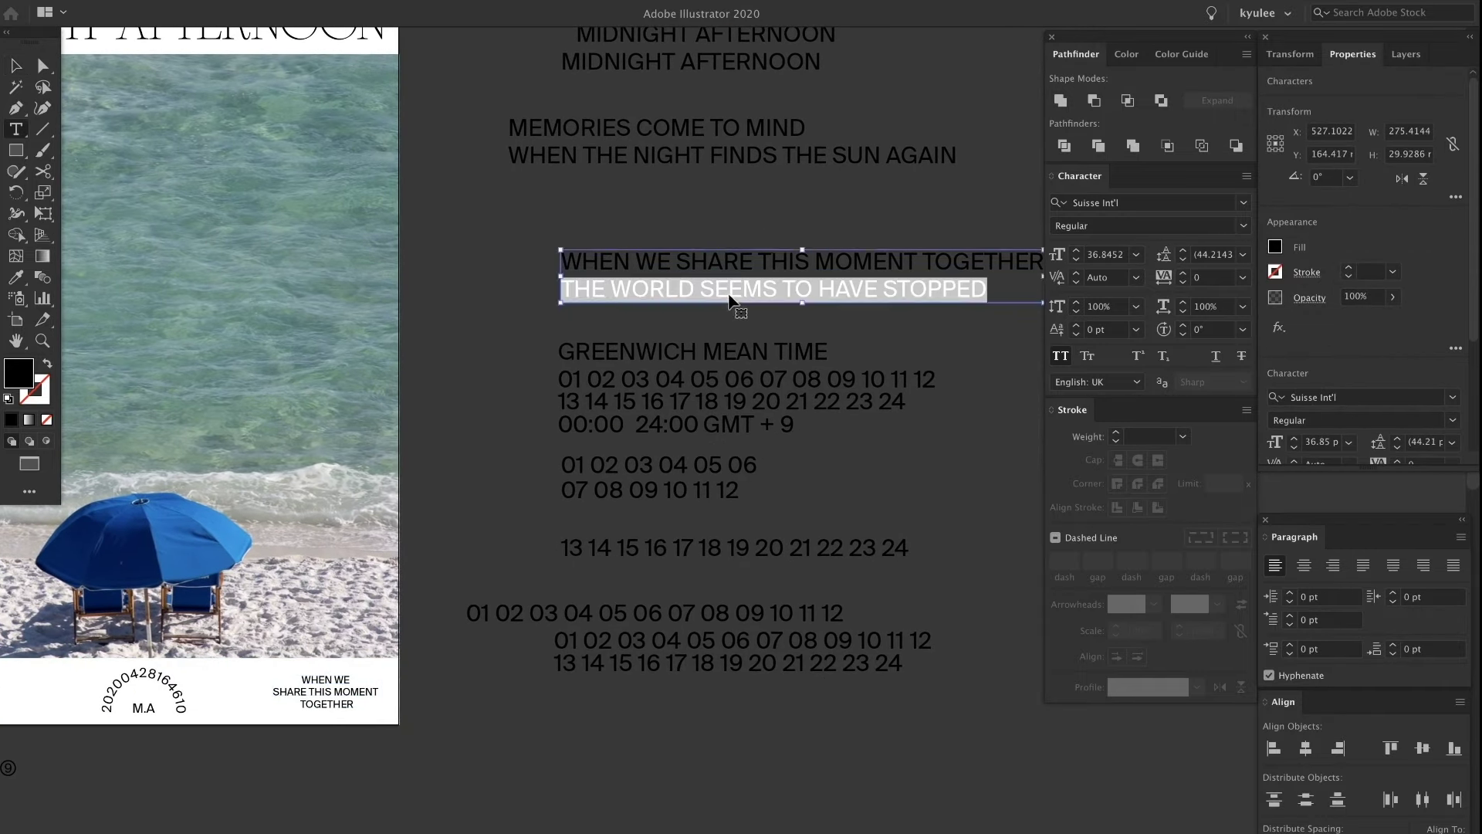
{"action": "left_click", "coordinate": [321, 687]}
{"action": "left_click_drag", "start_coordinate": [304, 678], "coordinate": [427, 734]}
{"action": "key", "text": "ctrl+v"}
{"action": "key", "text": "Escape"}
Match the pasted line's text formatting to the left caption with the Eyedropper.
{"action": "key", "text": "z"}
{"action": "left_click_drag", "start_coordinate": [316, 696], "coordinate": [340, 696]}
{"action": "left_click_drag", "start_coordinate": [301, 690], "coordinate": [758, 602]}
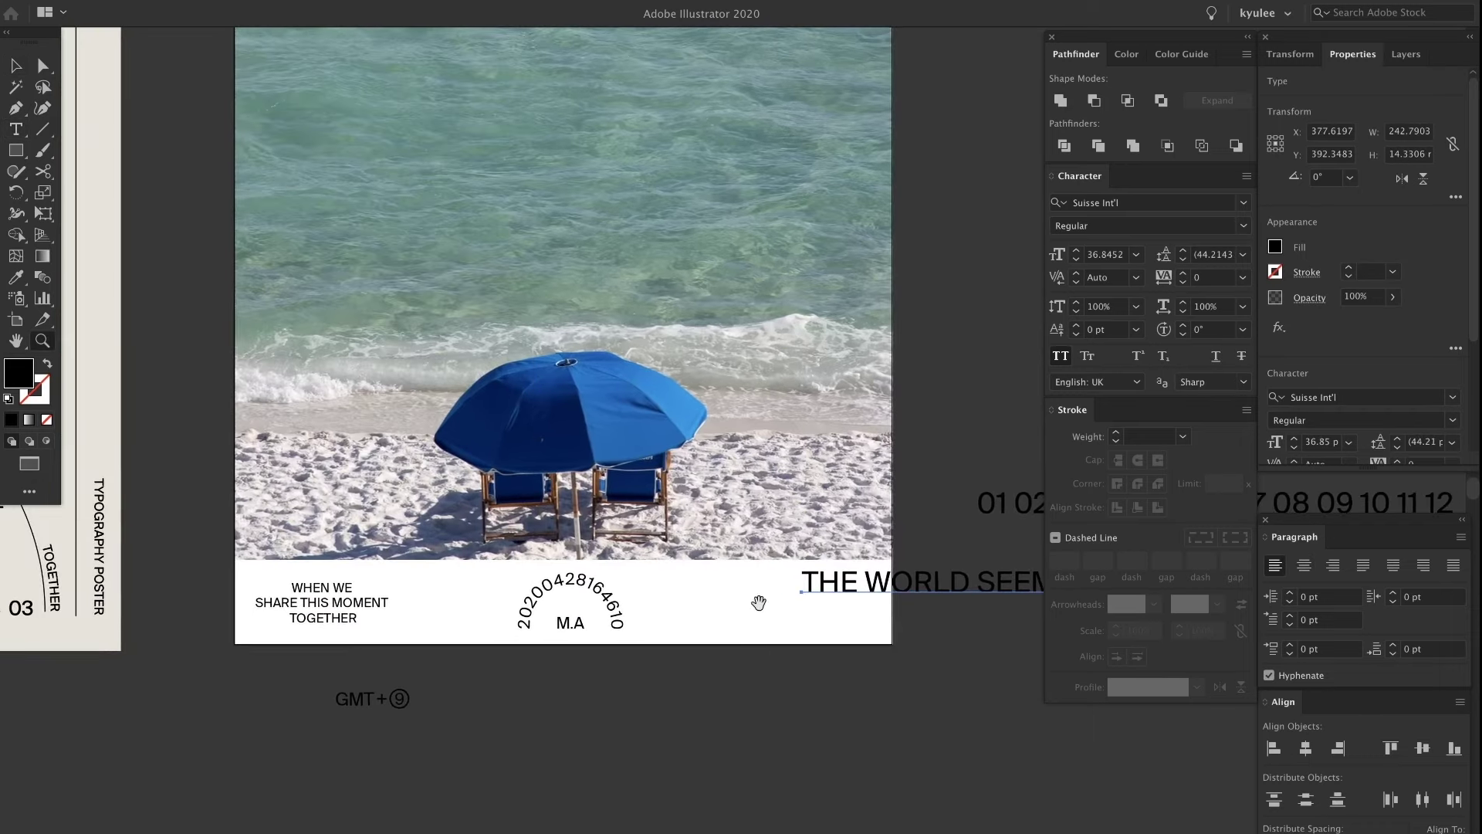
{"action": "key", "text": "i"}
{"action": "left_click", "coordinate": [322, 586]}
{"action": "key", "text": "v"}
Break the right caption into THE WORLD / SEEMS TO HAVE / STOPPED and delete the stray space at the second line's end.
{"action": "key", "text": "z"}
{"action": "left_click_drag", "start_coordinate": [829, 596], "coordinate": [903, 563]}
{"action": "key", "text": "v"}
{"action": "double_click", "coordinate": [751, 584]}
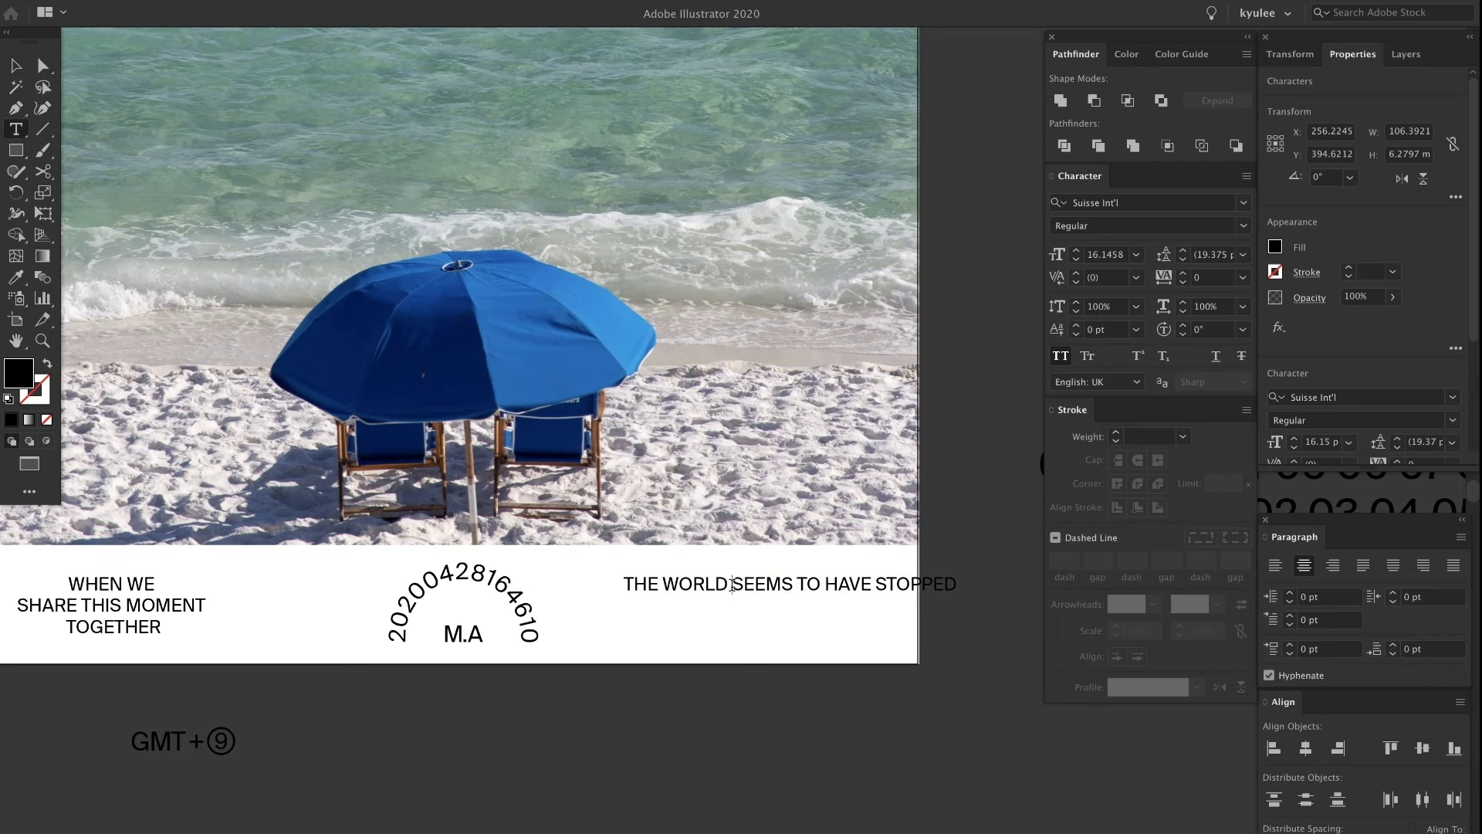
{"action": "key", "text": "Return"}
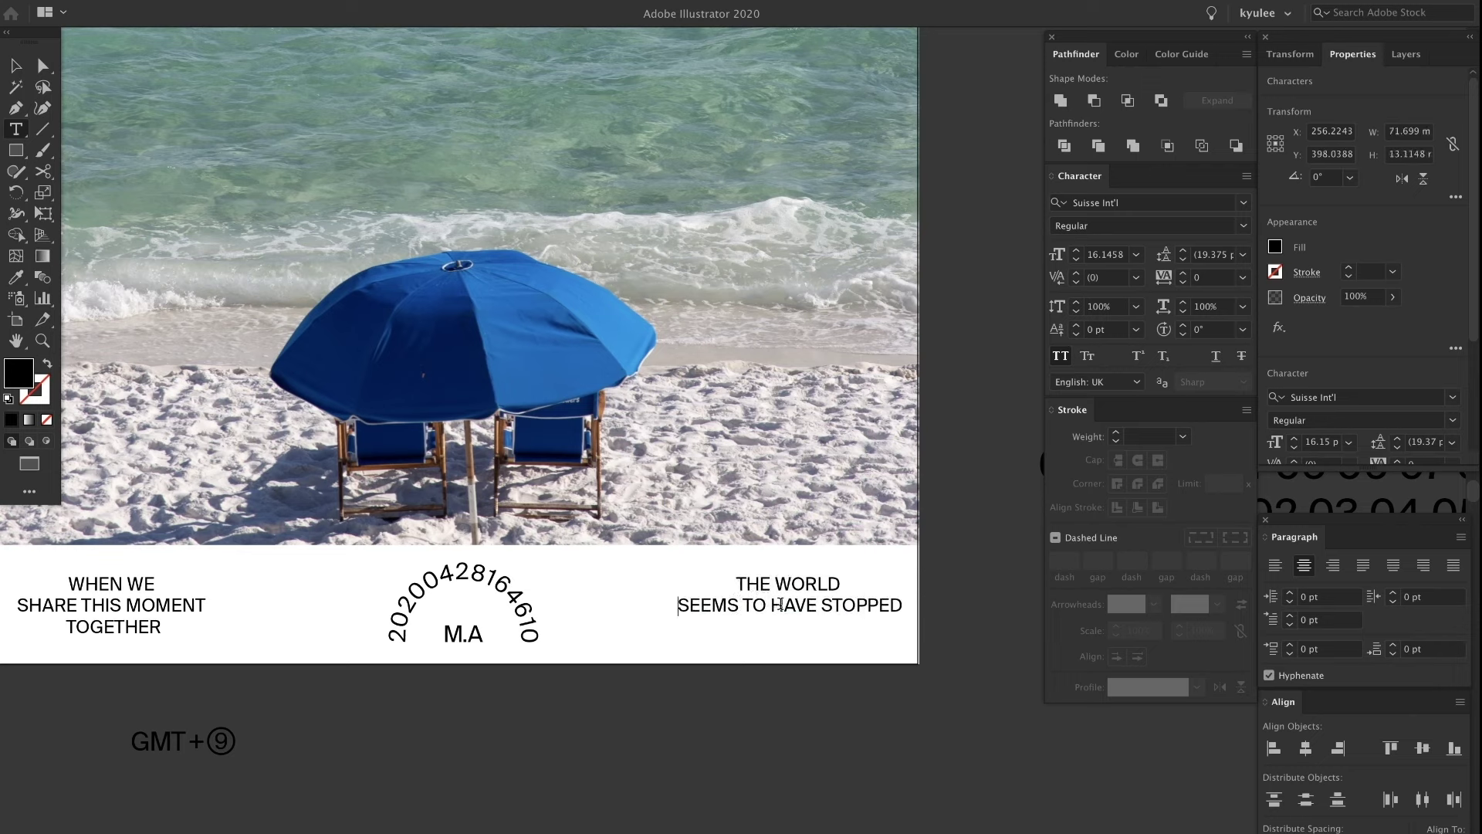
{"action": "key", "text": "Return"}
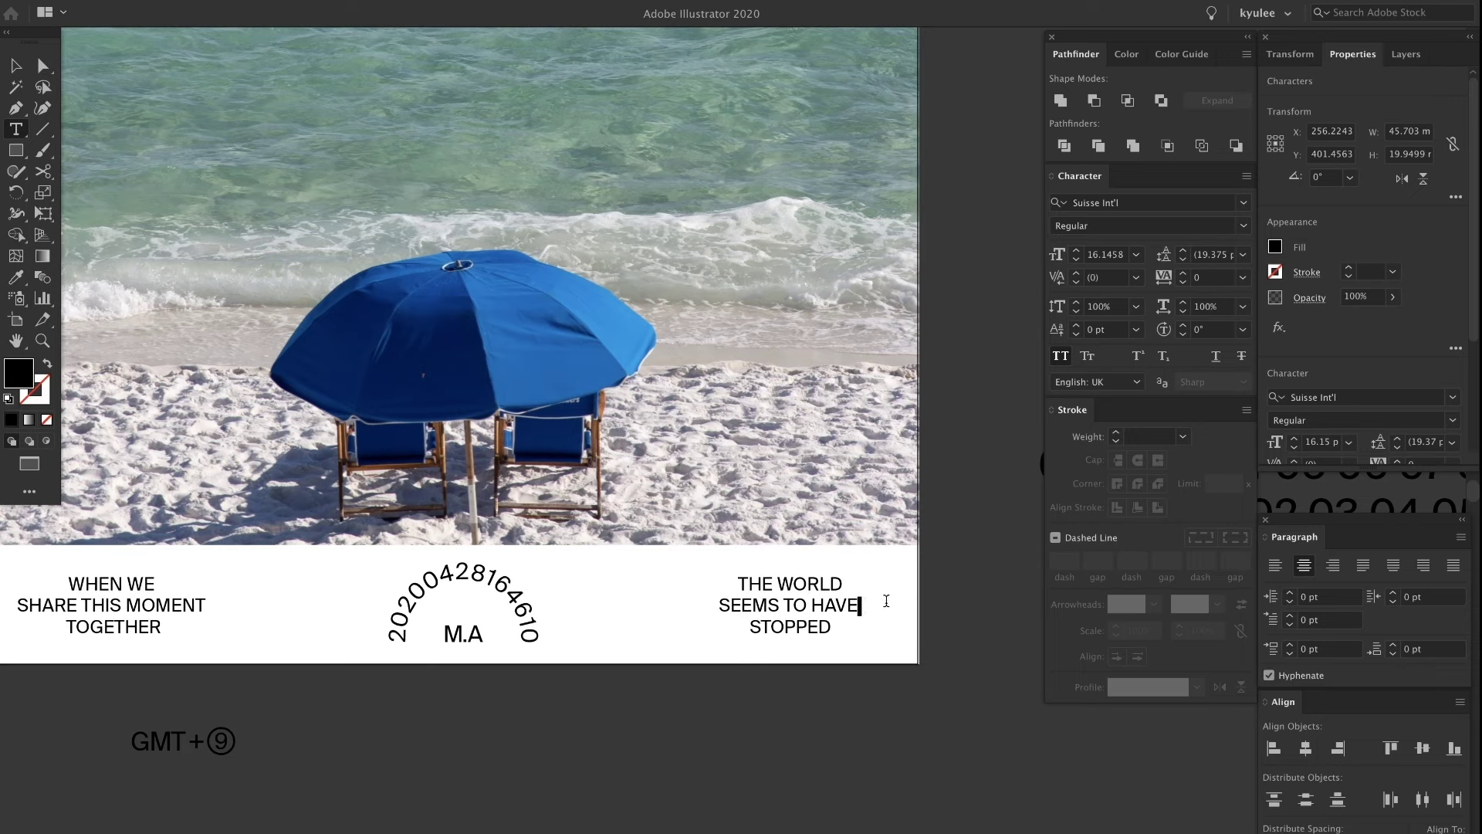
{"action": "key", "text": "Delete"}
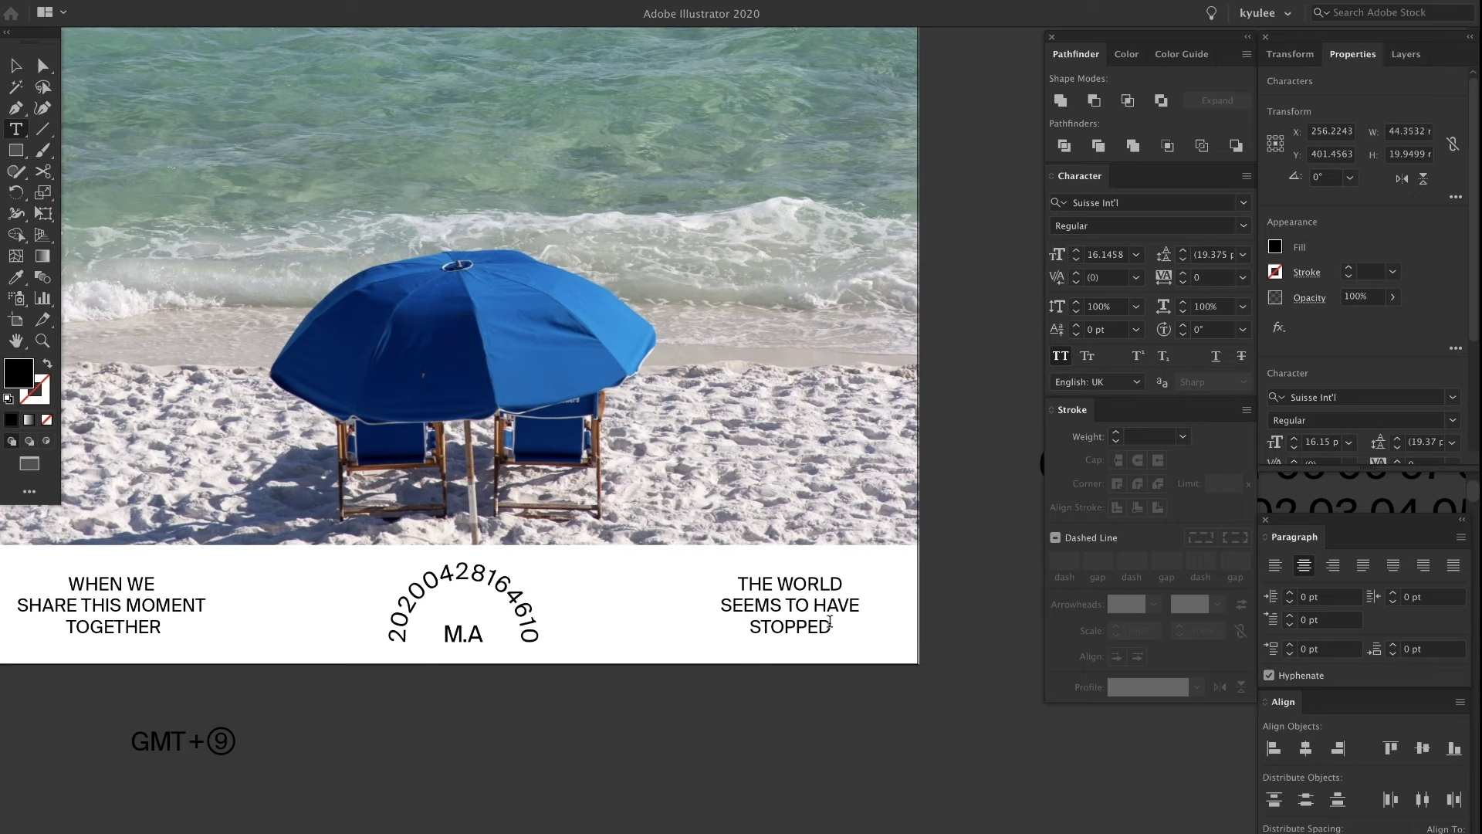
Delete the stray spaces after WHEN WE and SHARE THIS MOMENT in the left caption.
{"action": "left_click", "coordinate": [153, 583]}
{"action": "key", "text": "BackSpace"}
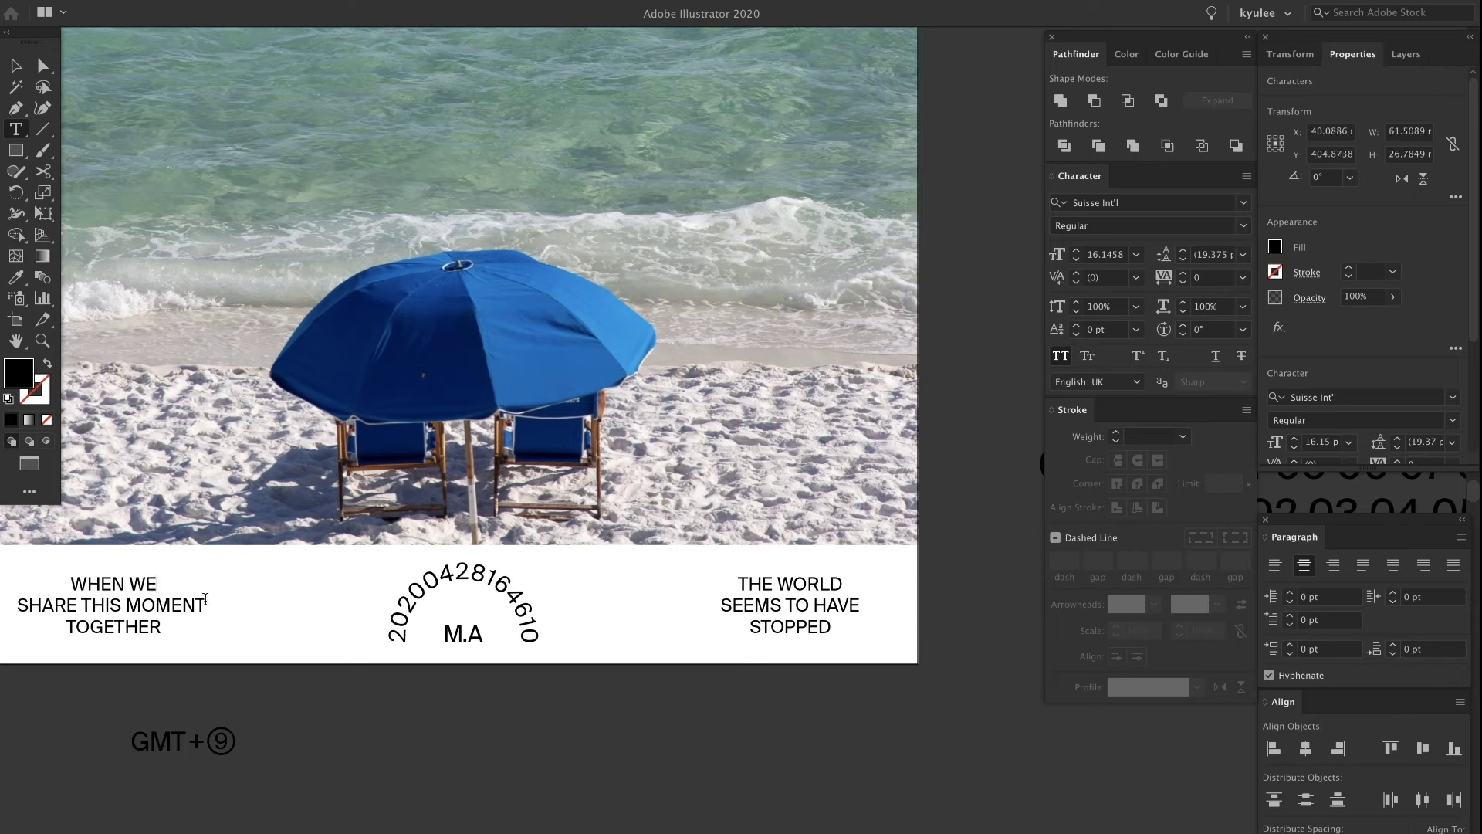
{"action": "key", "text": "BackSpace"}
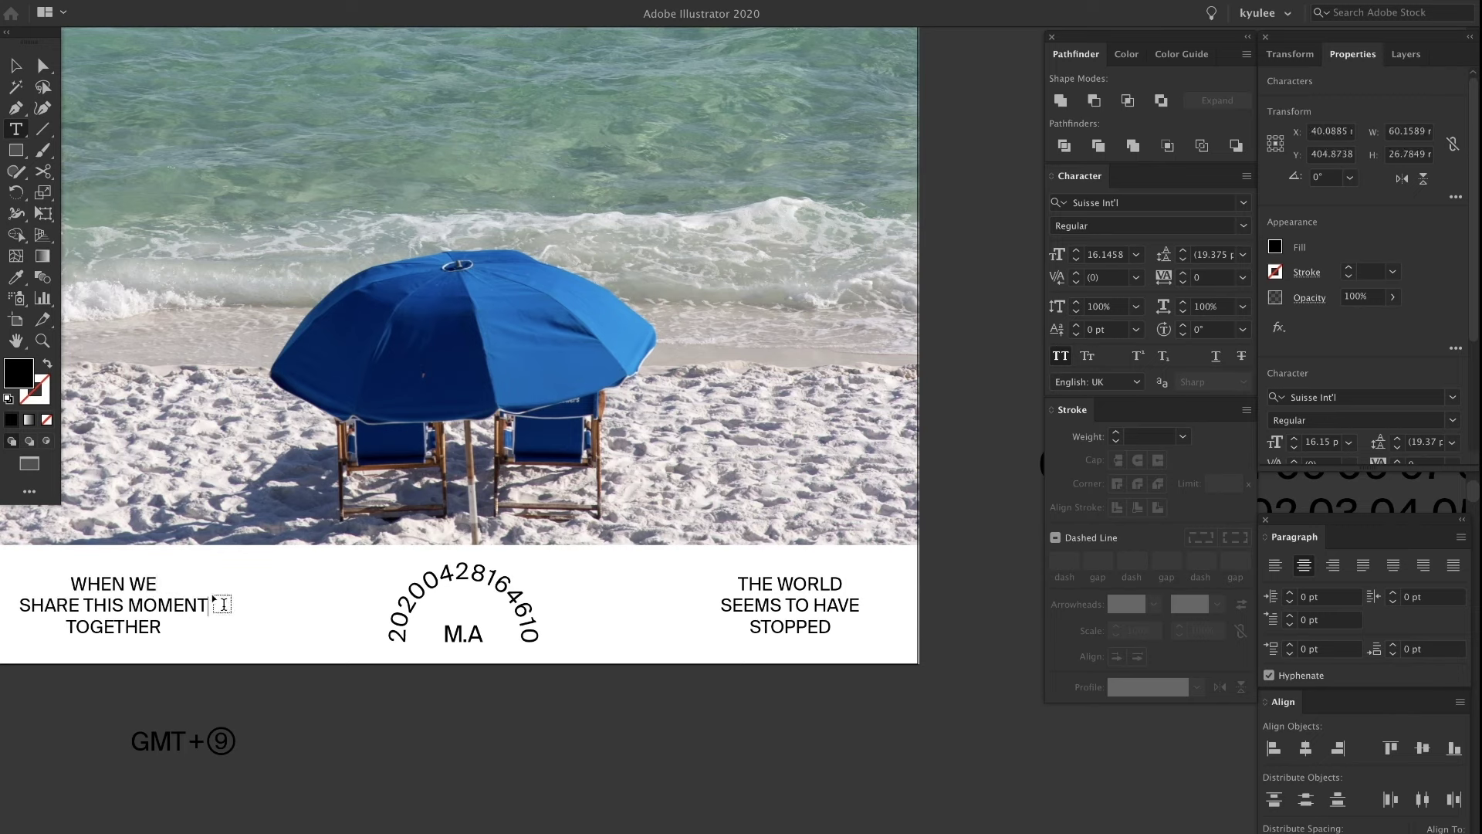
{"action": "left_click", "coordinate": [17, 73]}
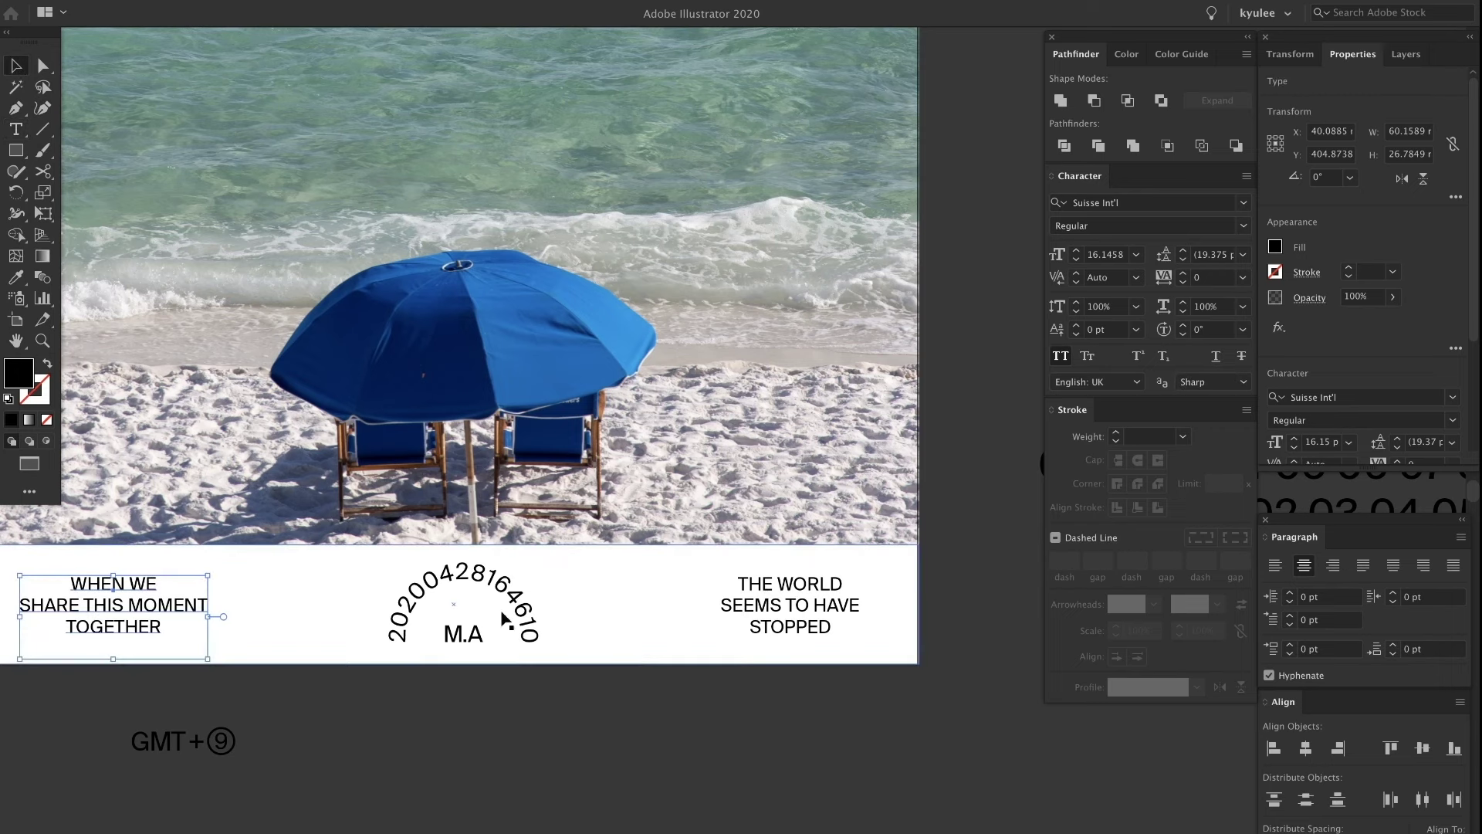
{"action": "left_click", "coordinate": [591, 716]}
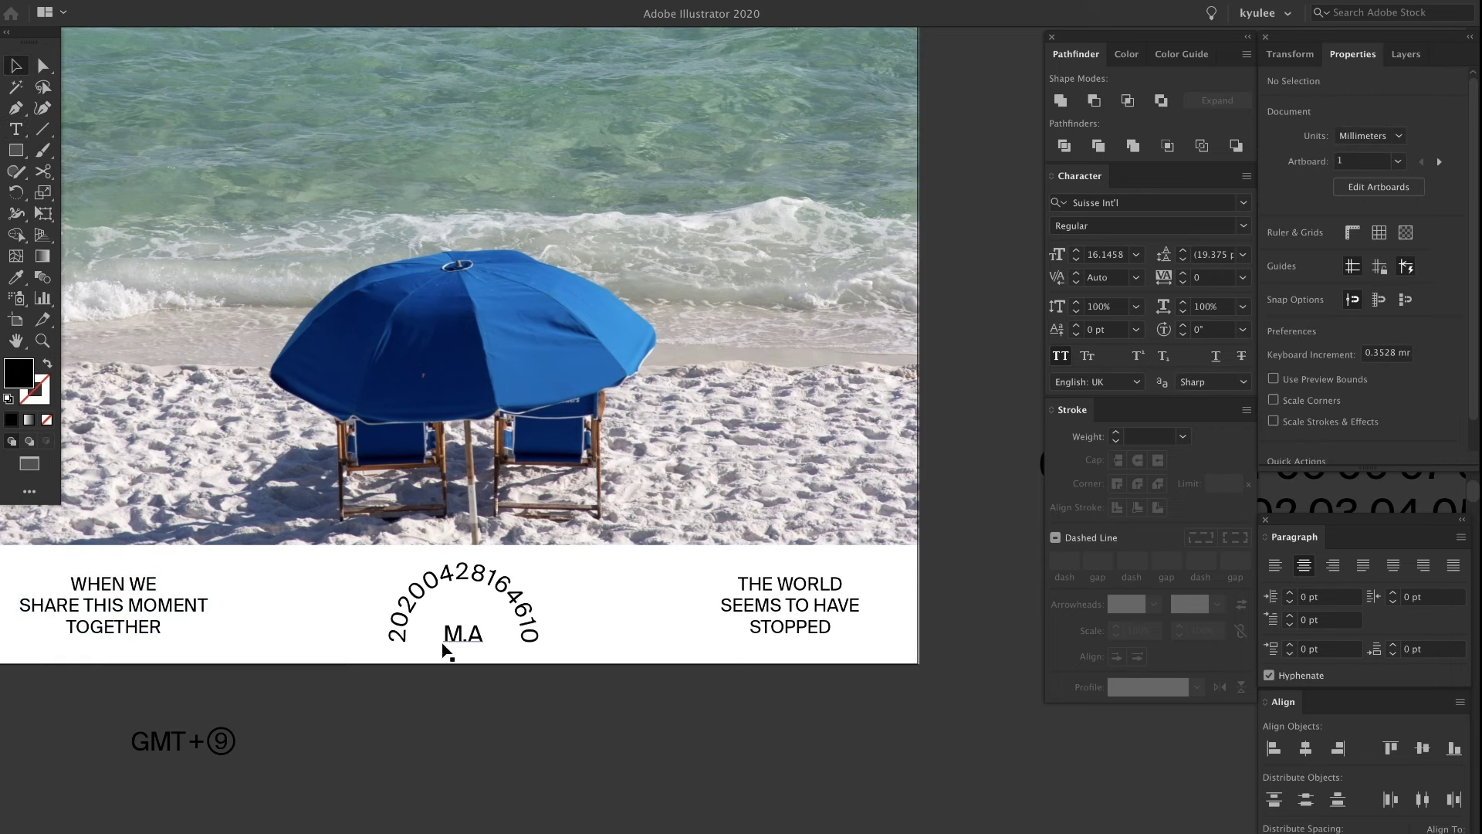
Rebreak the right caption so THE stands alone on the first line and WORLD SEEMS TO HAVE forms the second.
{"action": "double_click", "coordinate": [805, 587]}
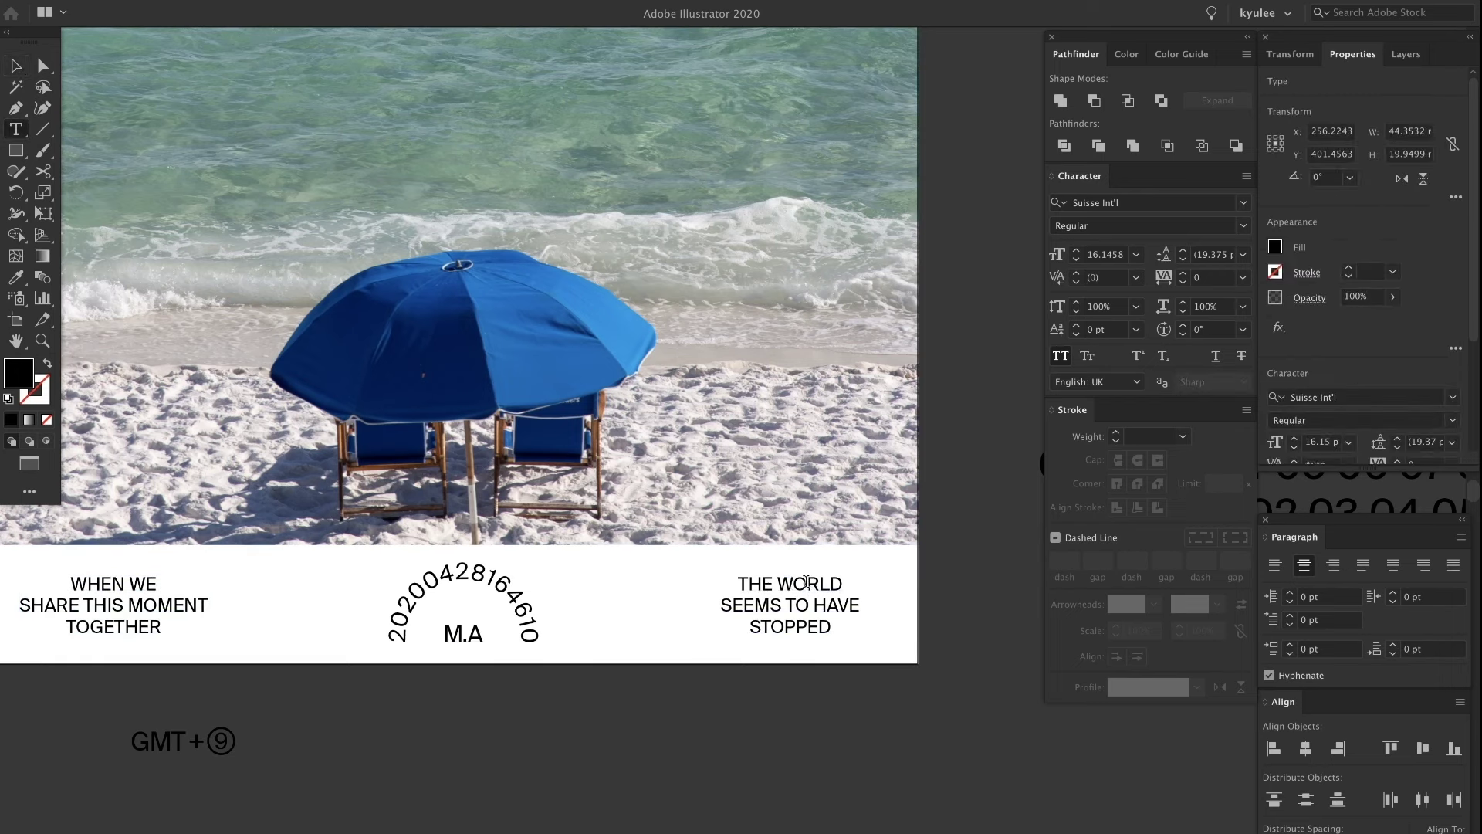
{"action": "left_click", "coordinate": [784, 580]}
{"action": "key", "text": "Return"}
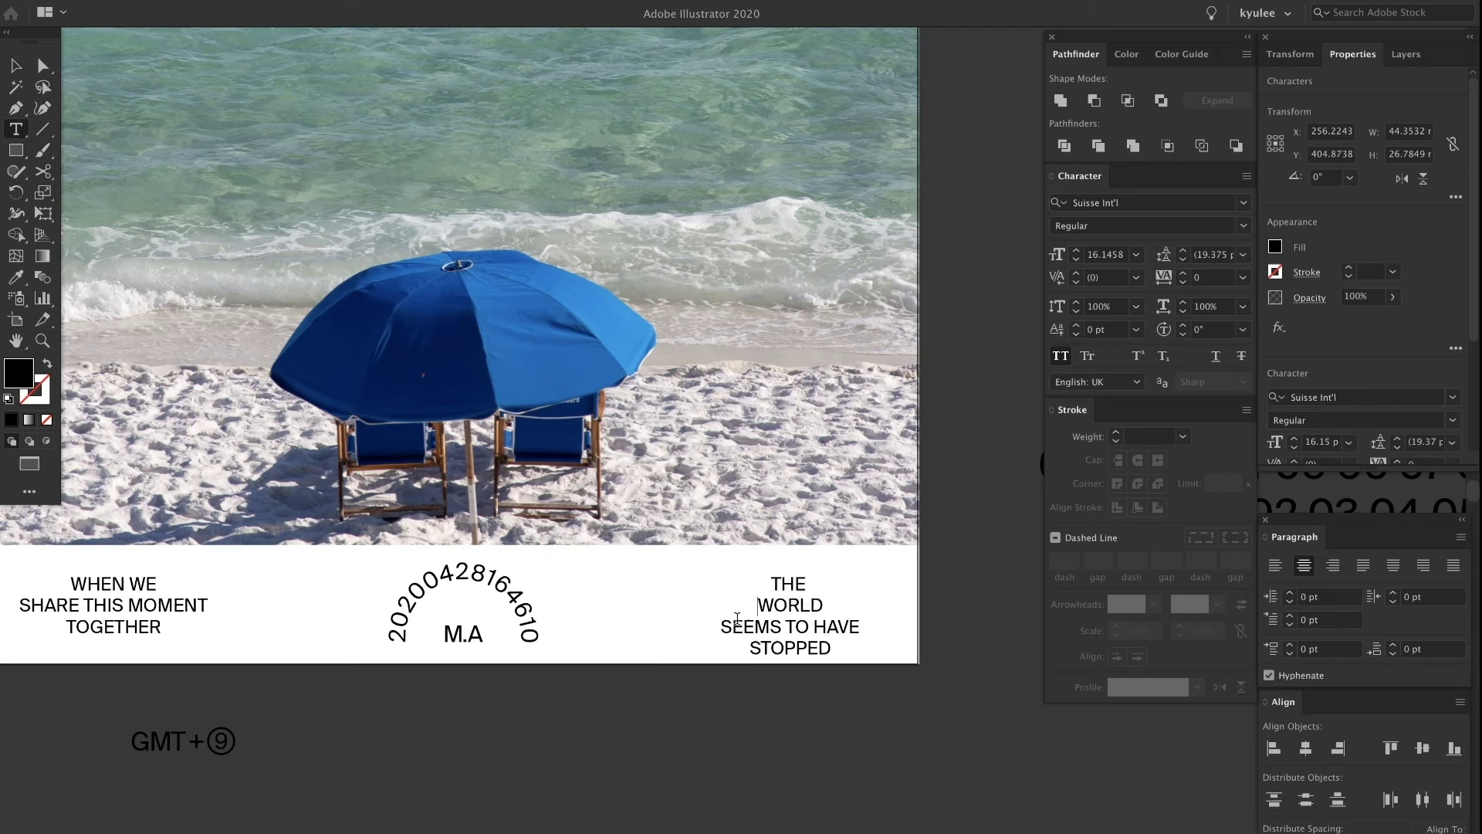
{"action": "double_click", "coordinate": [724, 623]}
{"action": "key", "text": "BackSpace"}
{"action": "key", "text": "super+z"}
{"action": "left_click", "coordinate": [723, 625]}
{"action": "key", "text": "BackSpace"}
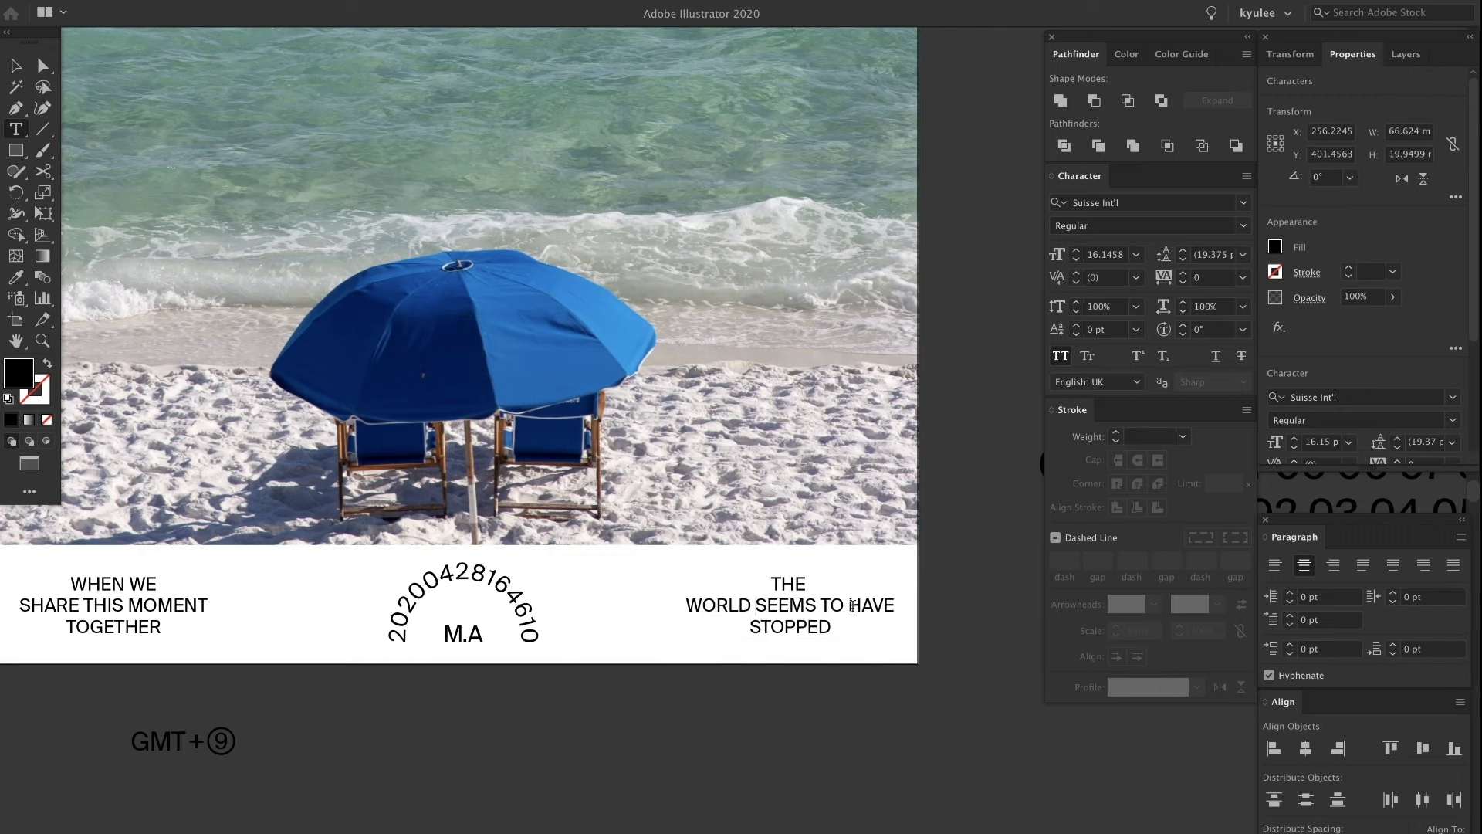
Move HAVE down beside STOPPED so the right caption's last two lines read WORLD SEEMS TO / HAVE STOPPED.
{"action": "left_click", "coordinate": [850, 604]}
{"action": "key", "text": "Return"}
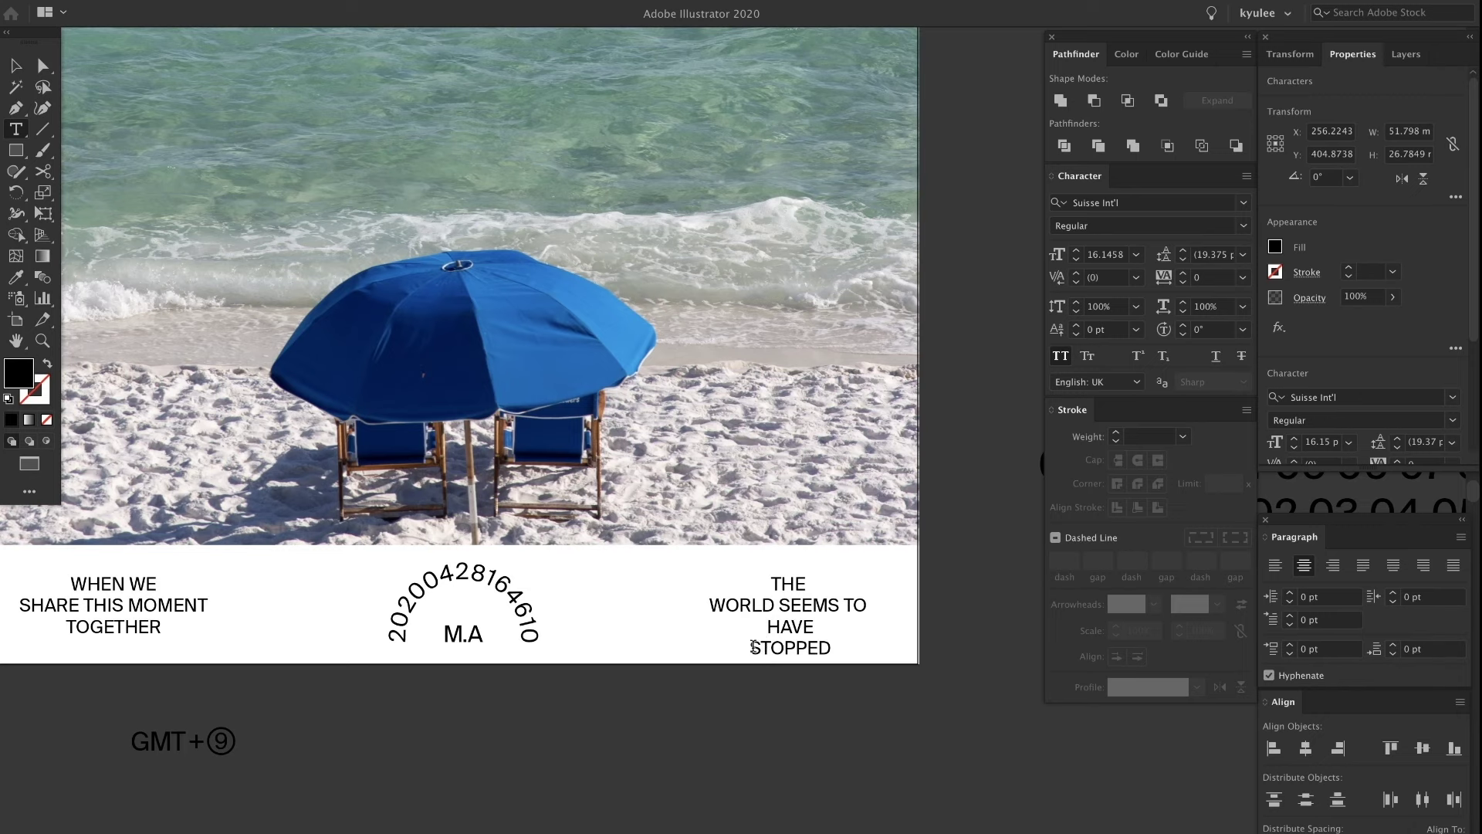
{"action": "left_click", "coordinate": [754, 647]}
{"action": "key", "text": "BackSpace"}
{"action": "key", "text": "Escape"}
{"action": "left_click", "coordinate": [674, 696]}
{"action": "left_click_drag", "start_coordinate": [433, 616], "coordinate": [654, 592]}
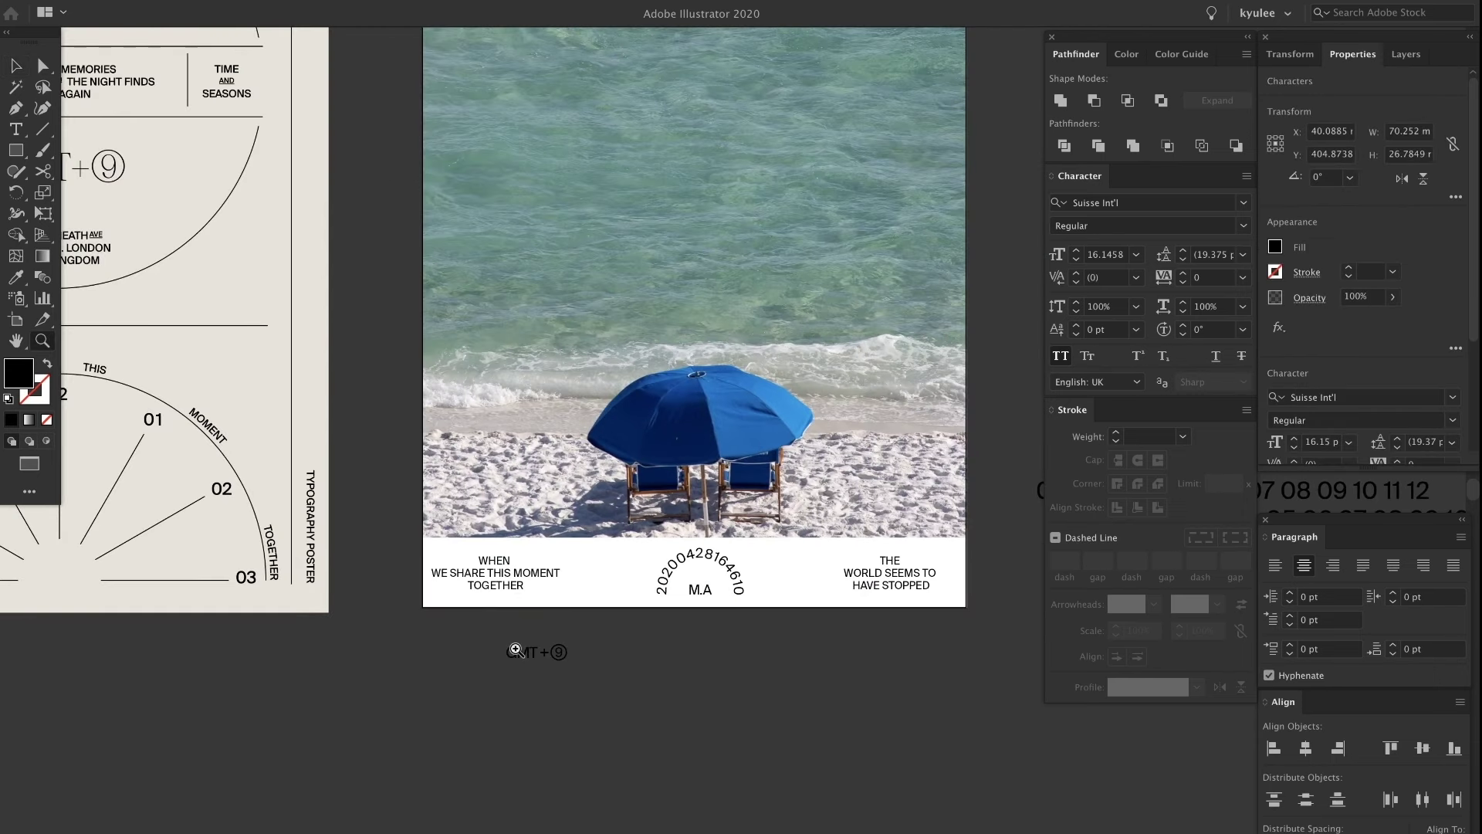
Move the left WHEN / WE SHARE THIS MOMENT / TOGETHER caption about 4 mm to the right, keeping its height in the bottom band.
{"action": "key", "text": "Escape"}
{"action": "left_click_drag", "start_coordinate": [595, 608], "coordinate": [672, 608]}
{"action": "scroll", "coordinate": [734, 563], "scroll_direction": "right", "scroll_amount": 3}
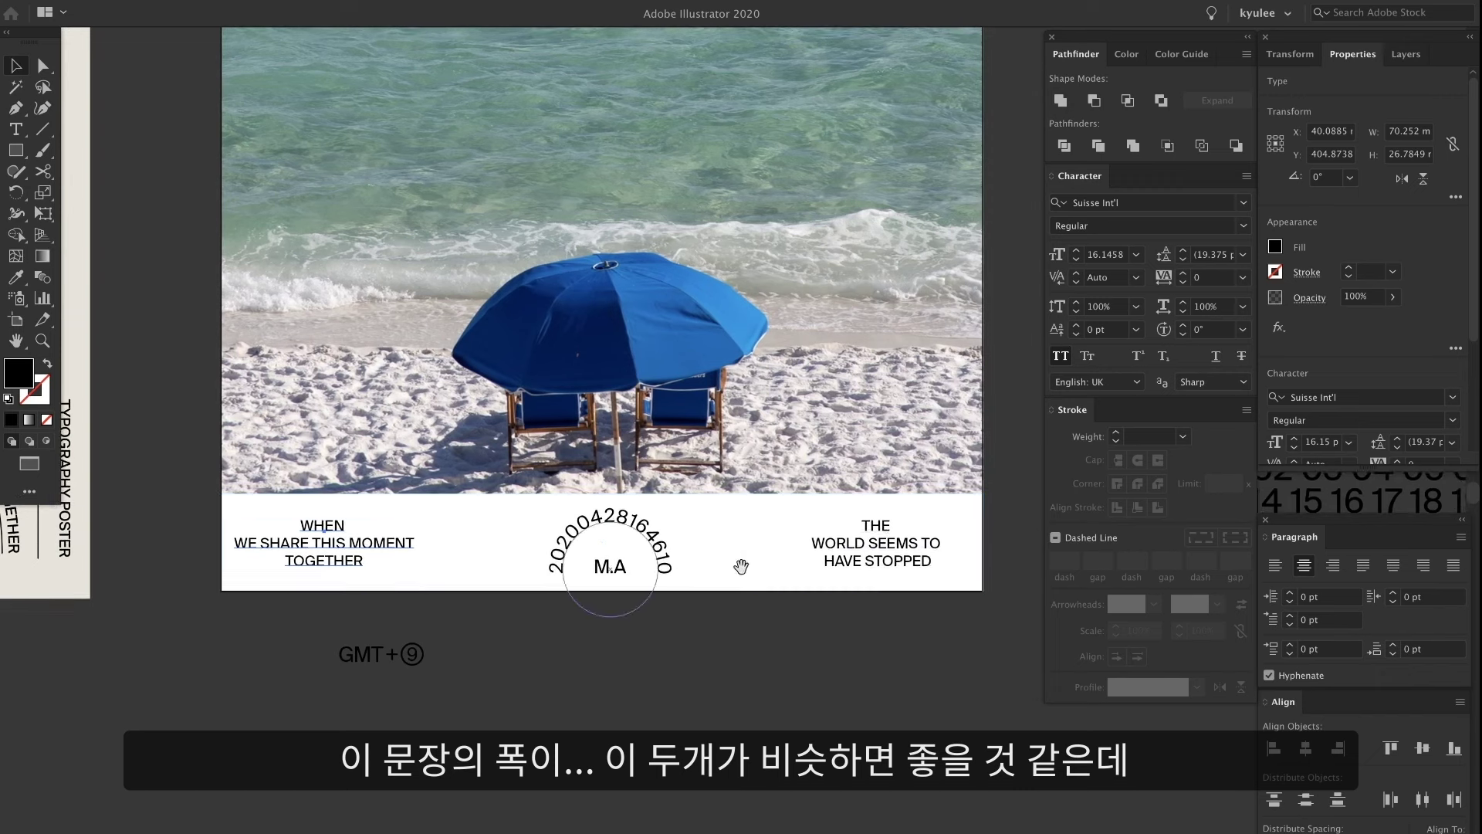
{"action": "left_click_drag", "start_coordinate": [355, 551], "coordinate": [367, 548]}
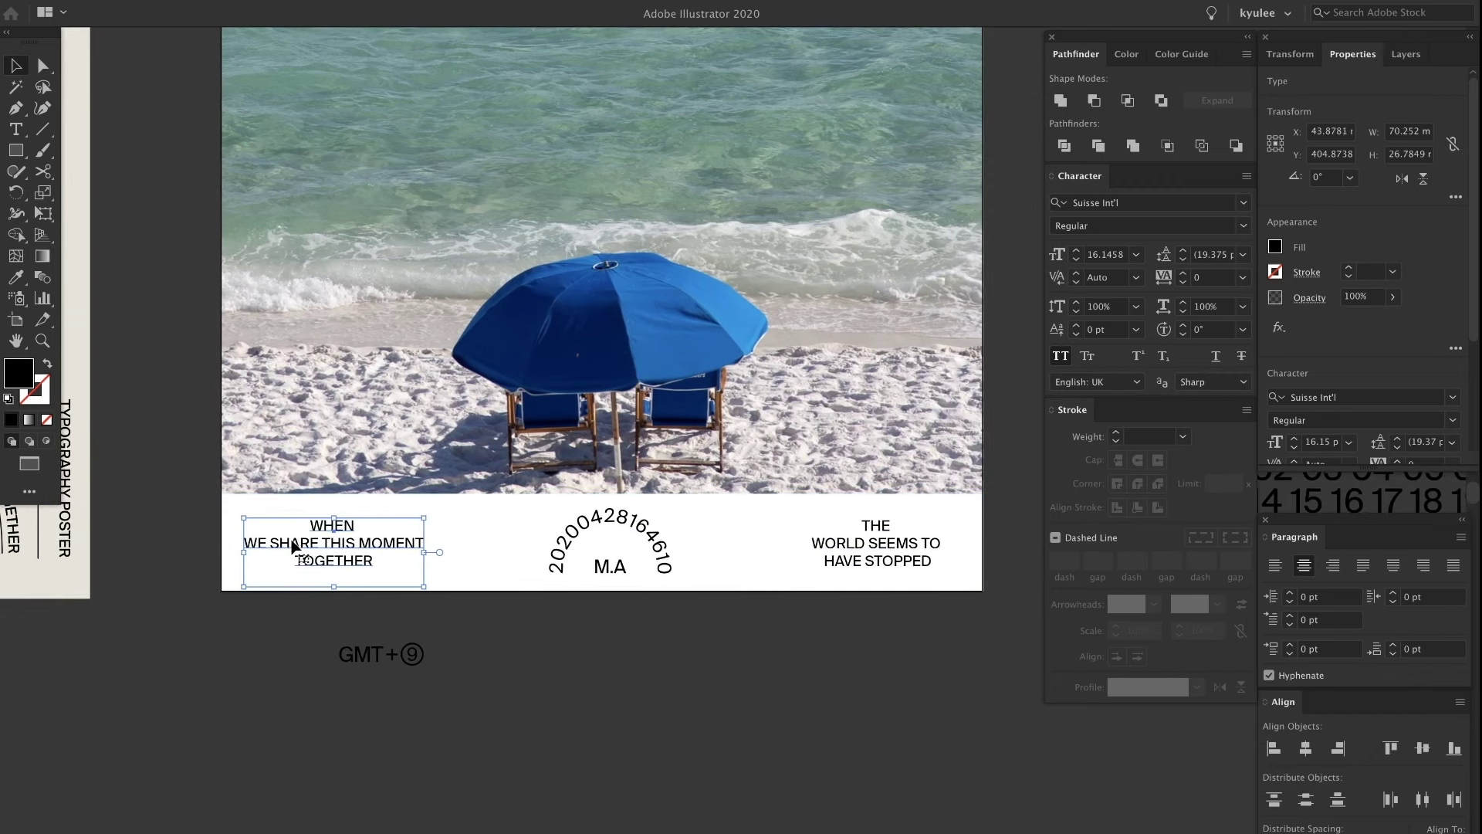
Rebreak the left caption so its first two lines read WHEN WE / SHARE THIS MOMENT, and deselect it.
{"action": "double_click", "coordinate": [257, 544]}
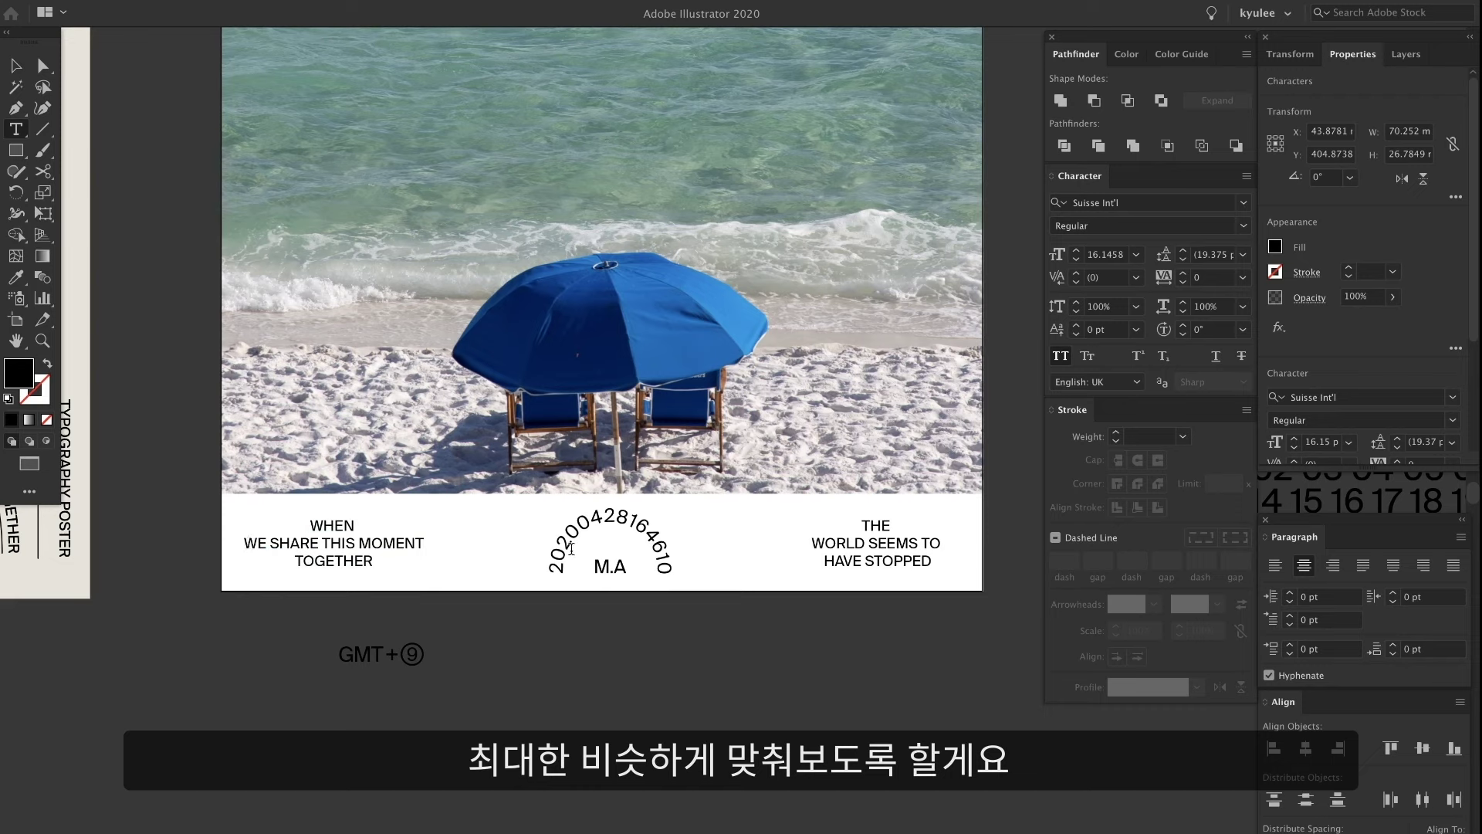
{"action": "key", "text": "BackSpace"}
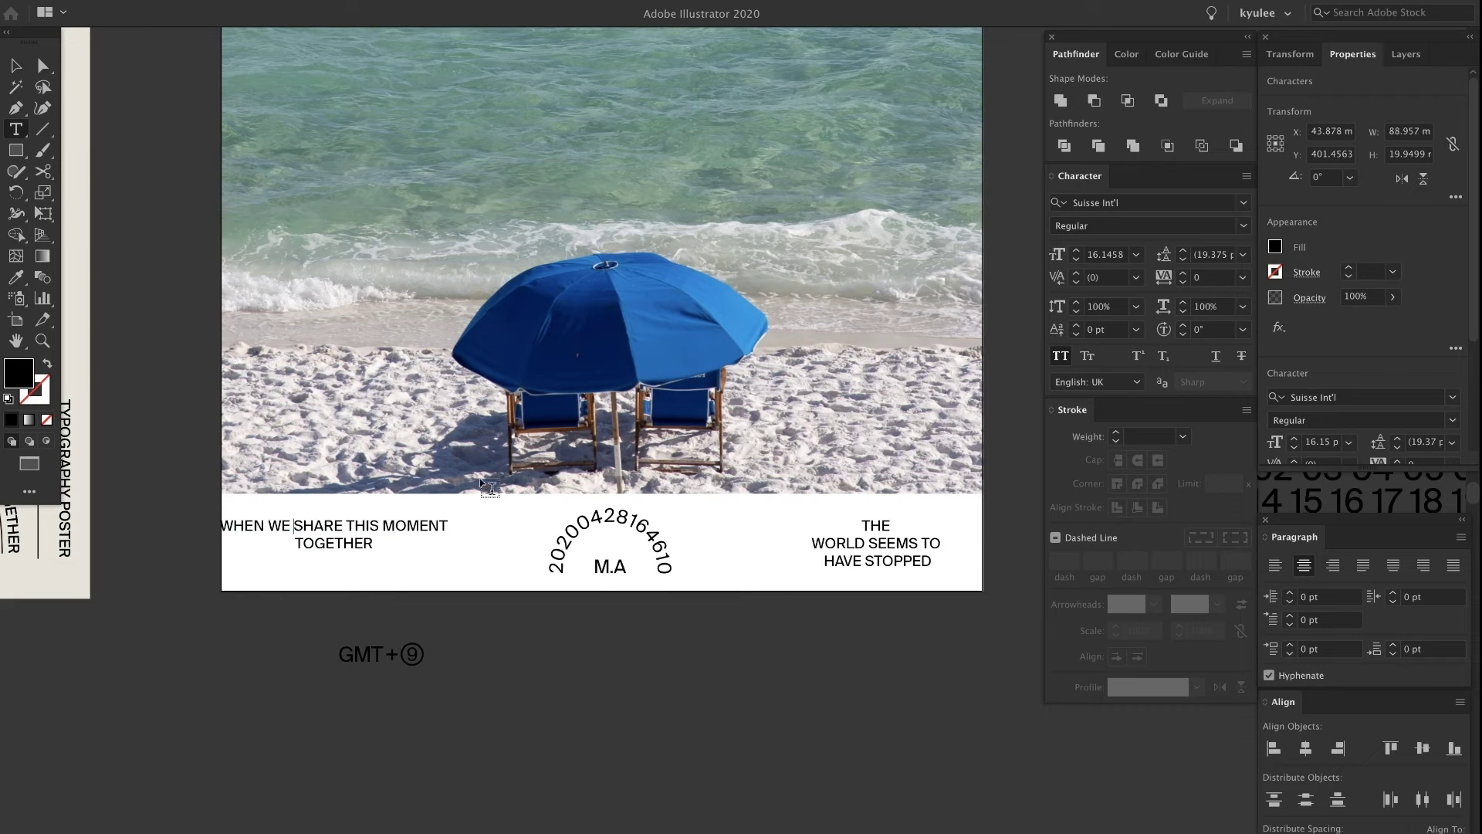
{"action": "key", "text": "Return"}
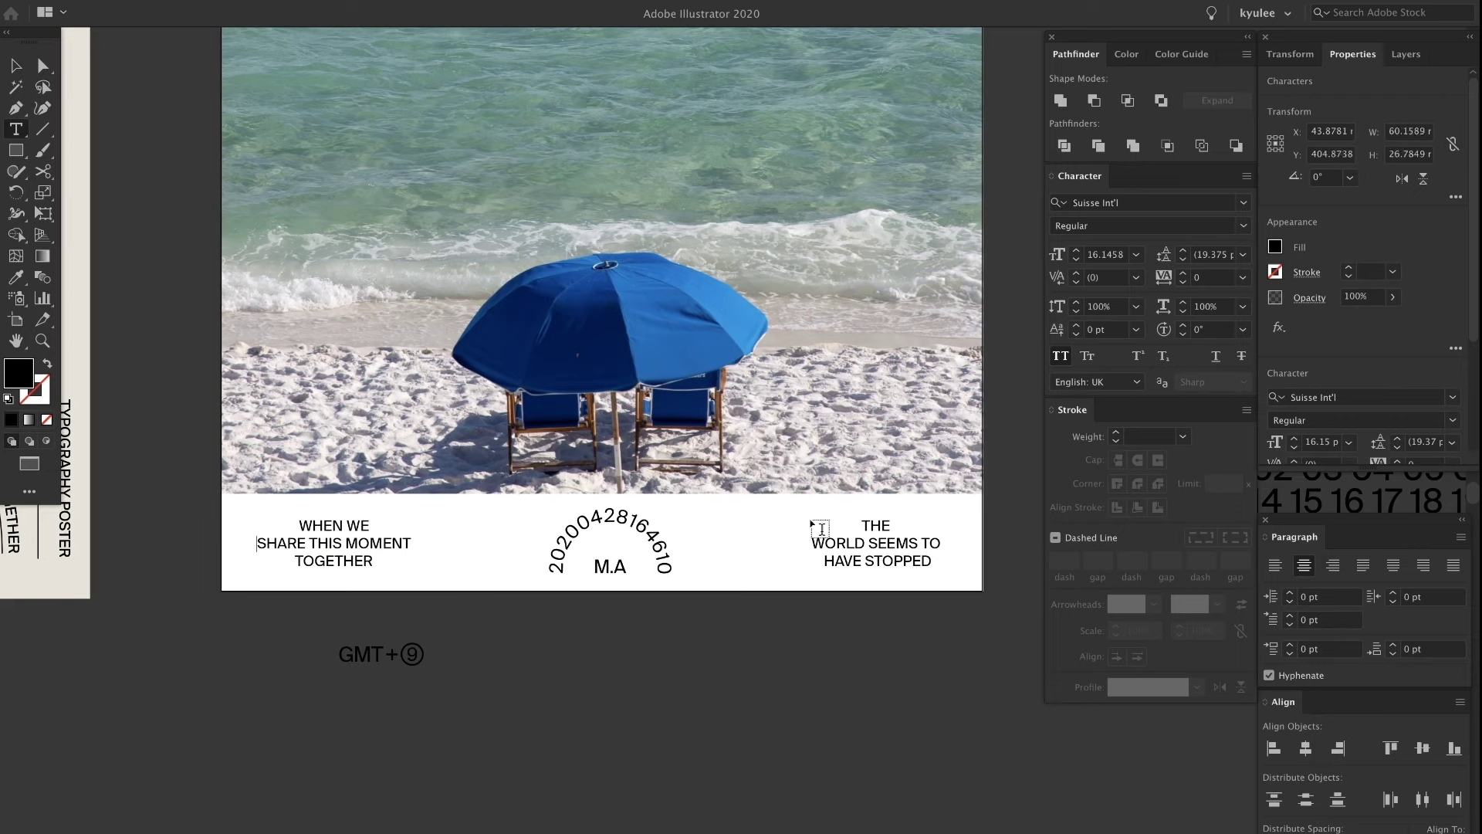
{"action": "key", "text": "Escape"}
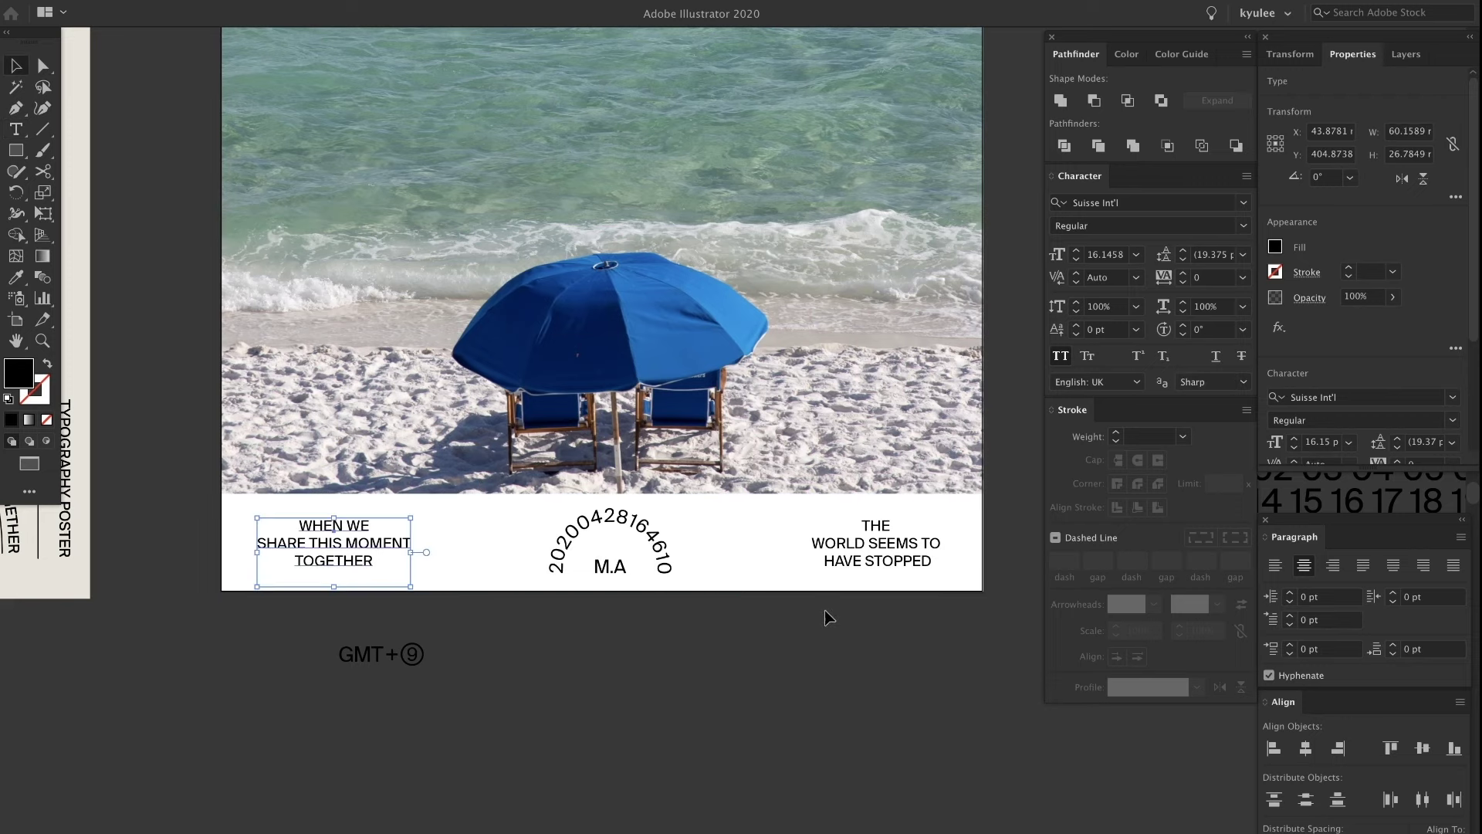
{"action": "left_click", "coordinate": [821, 632]}
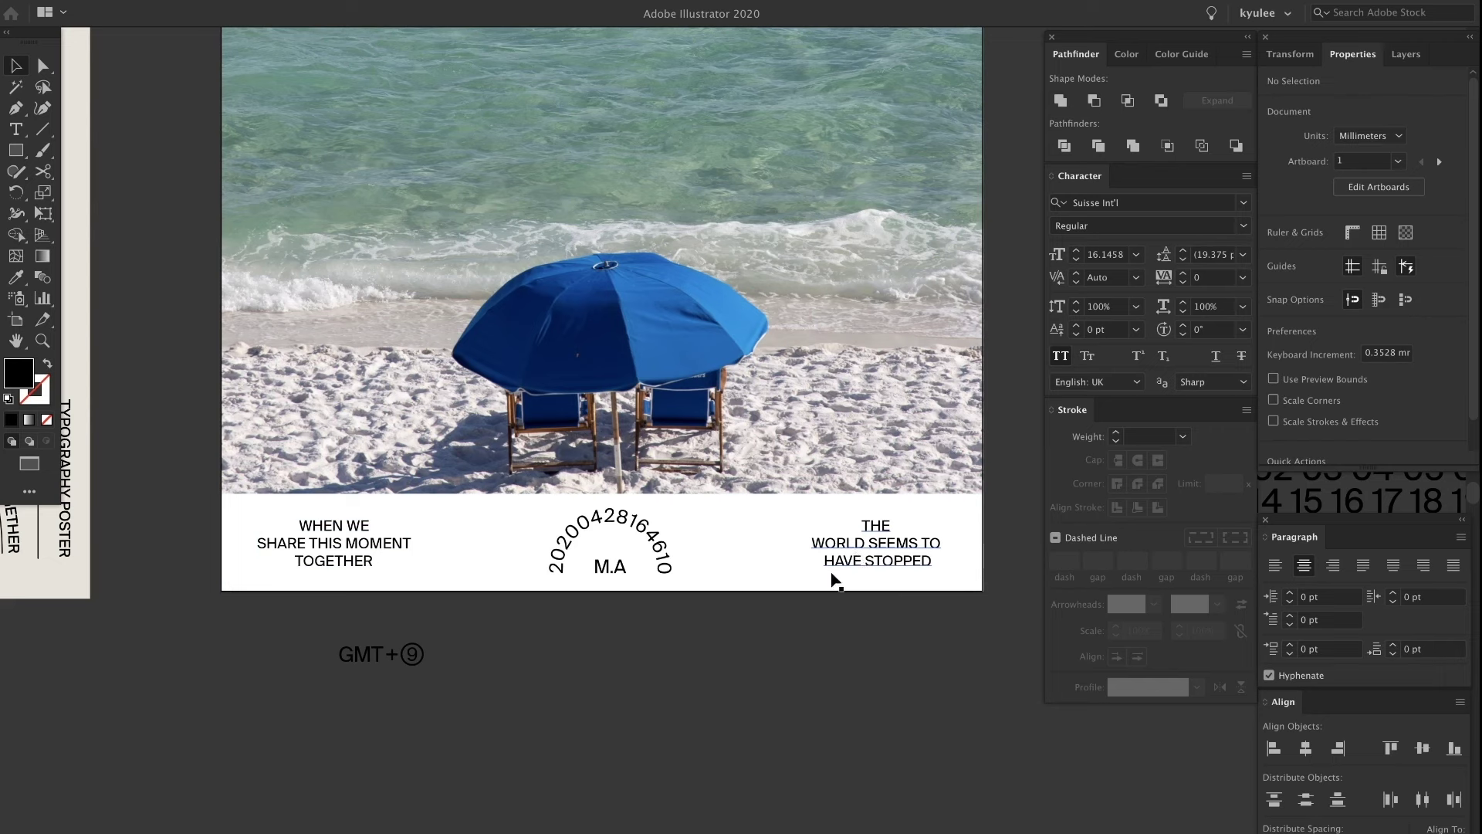
{"action": "left_click_drag", "start_coordinate": [866, 563], "coordinate": [738, 626]}
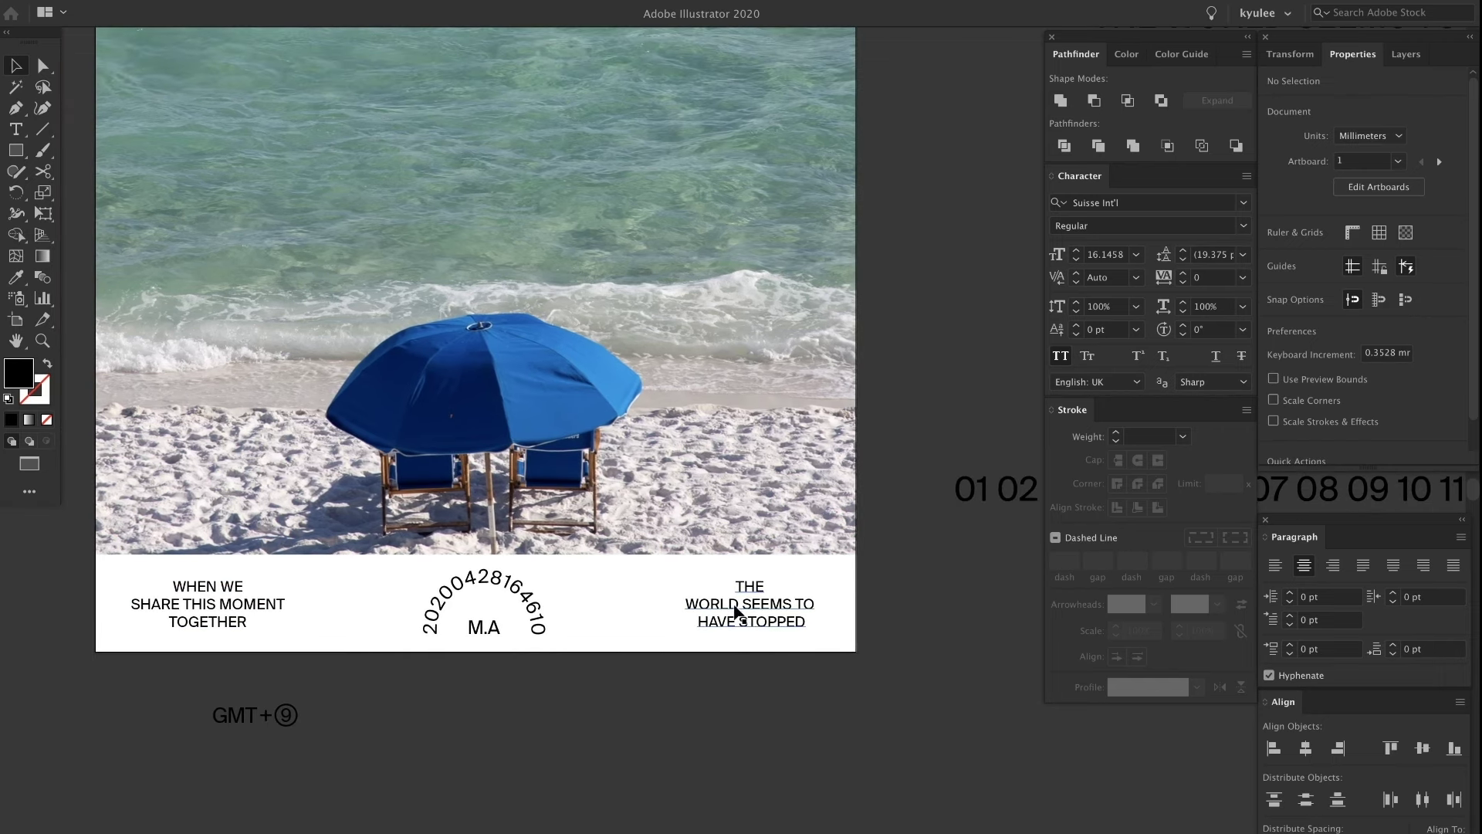